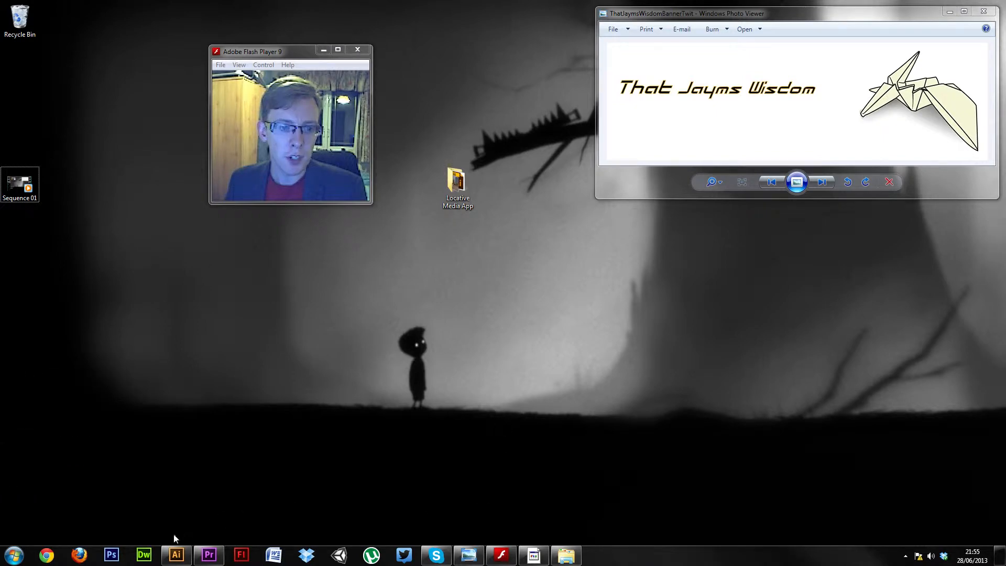
# Switch to Illustrator and open the Attempt1 artwork from the Locative Media App folder.
pyautogui.click(176, 555)
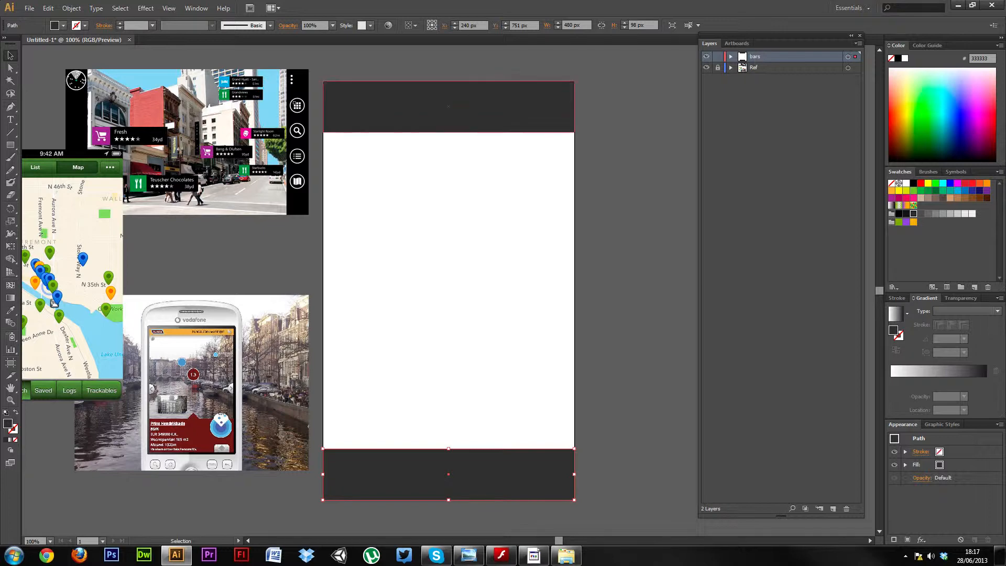
pyautogui.click(29, 8)
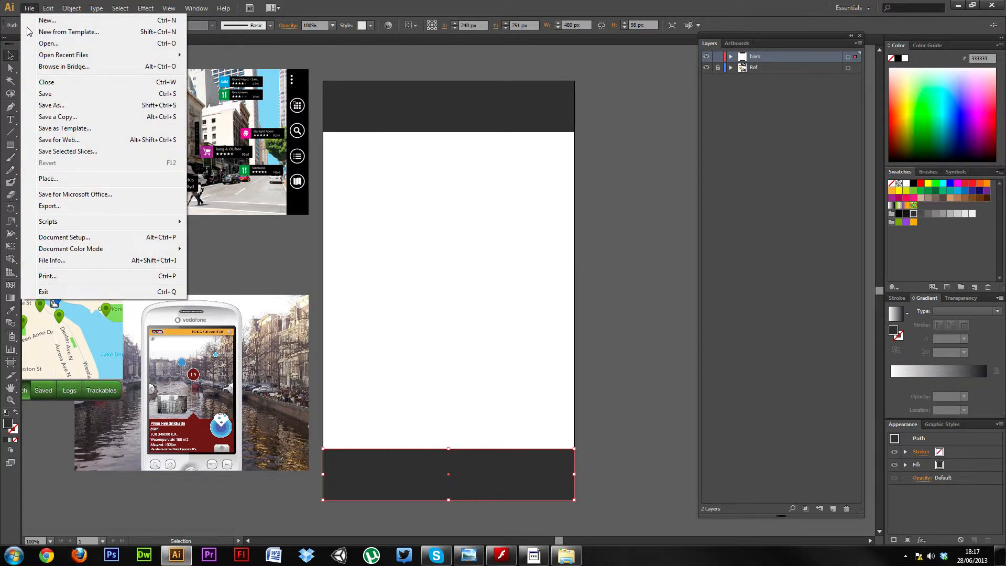
pyautogui.click(48, 43)
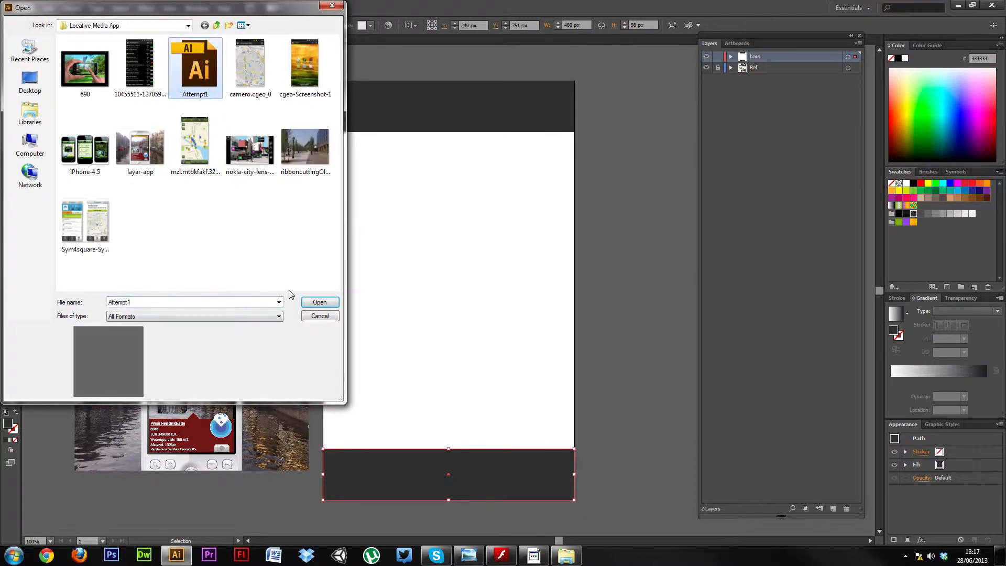
pyautogui.click(319, 302)
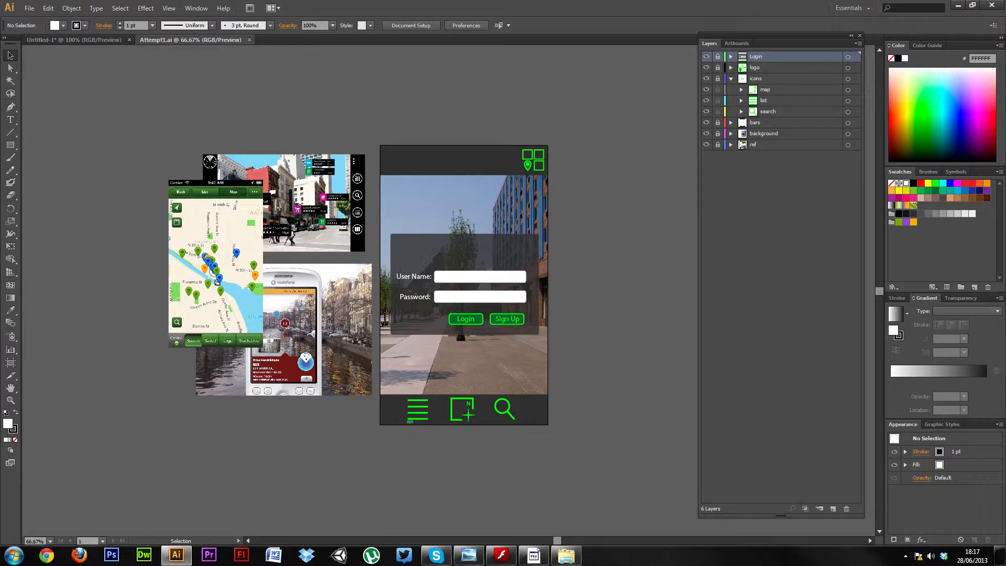
# Return to the untitled document, lock the bars layer's artwork and add a new layer above it.
pyautogui.click(65, 39)
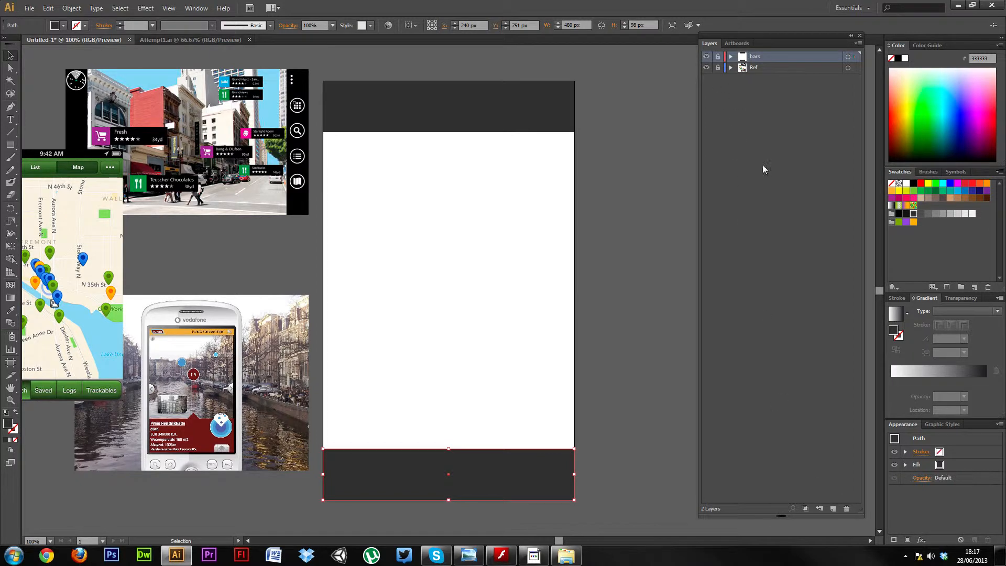
pyautogui.hotkey('ctrl', '2')
pyautogui.click(832, 508)
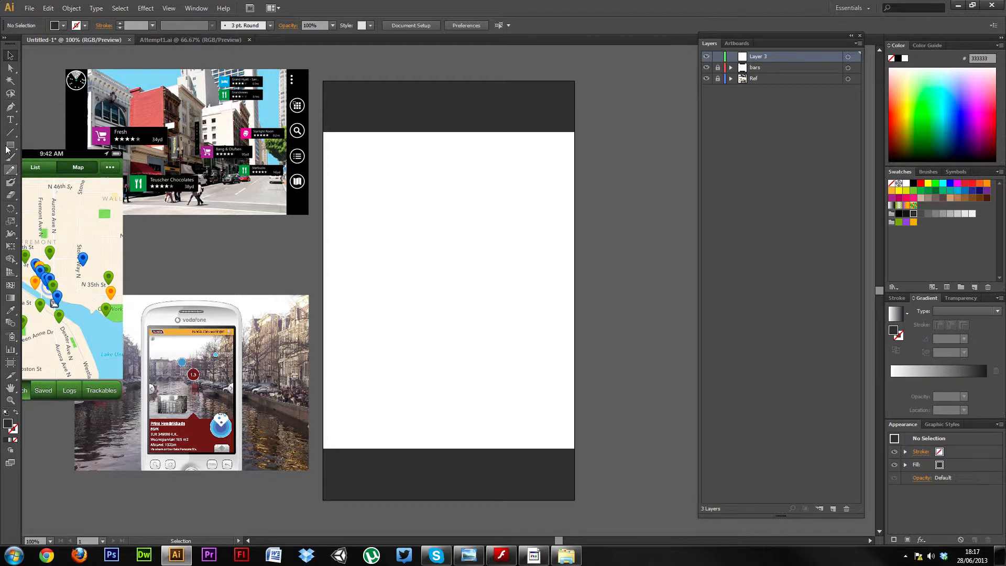
# Draw a horizontal line about 98 px long beside the artboard's upper bar and give it an RGB Green stroke.
pyautogui.click(156, 39)
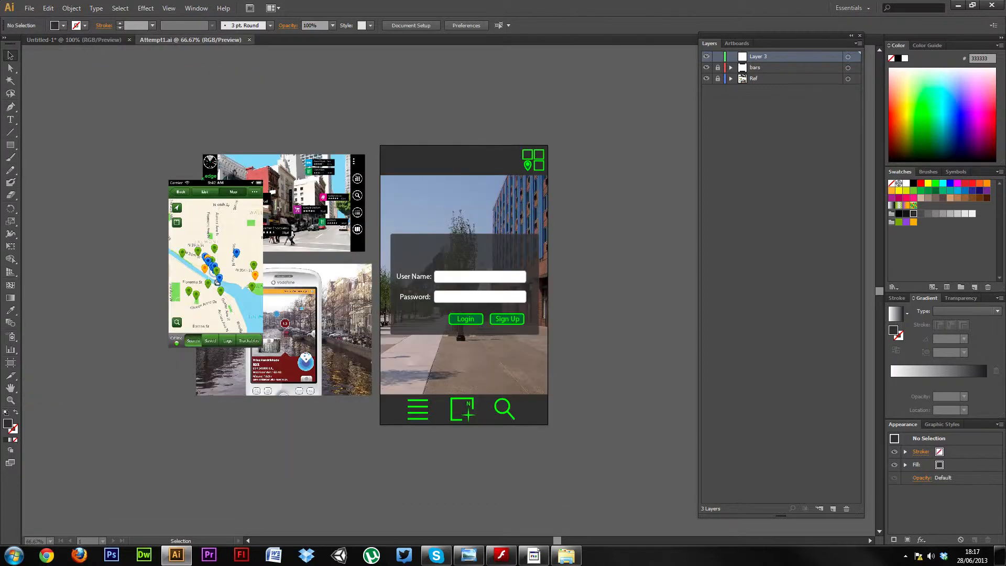
pyautogui.click(57, 40)
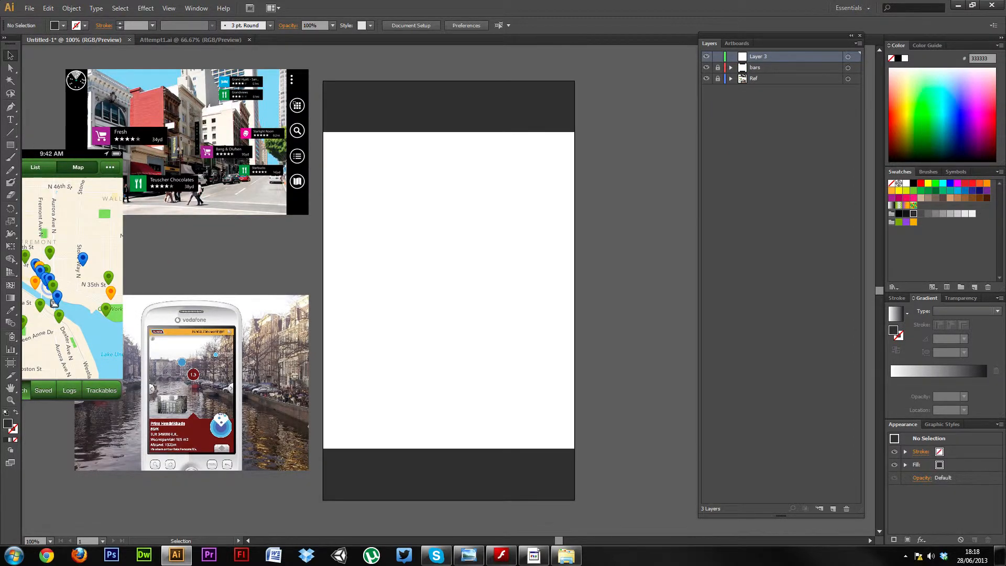
pyautogui.click(10, 133)
pyautogui.moveTo(591, 112); pyautogui.dragTo(643, 112)
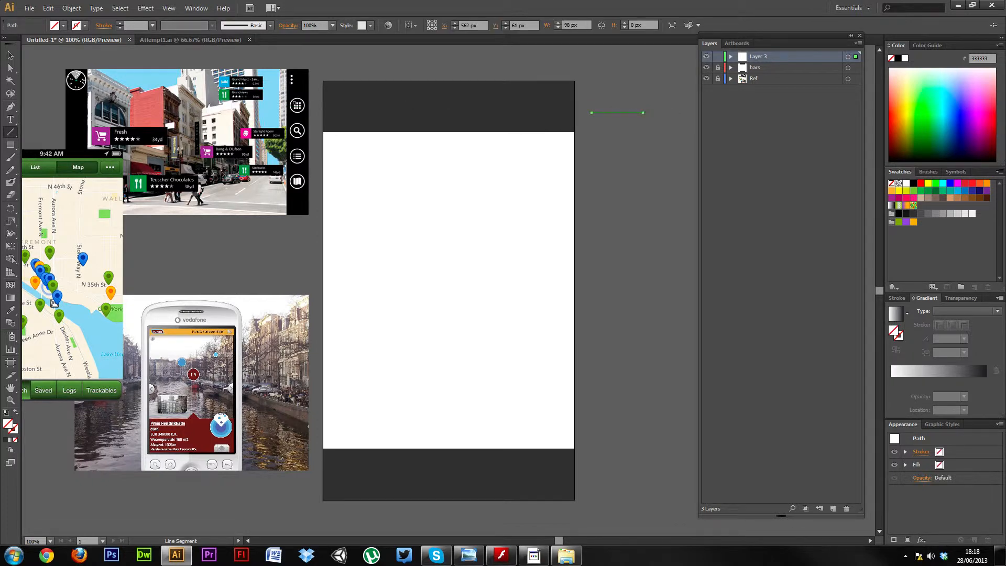
pyautogui.click(84, 27)
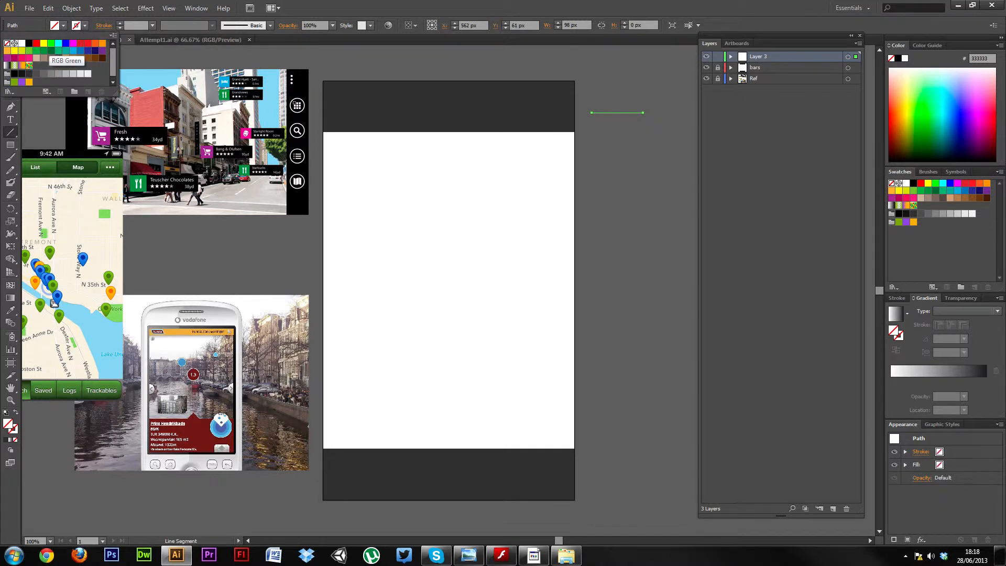
pyautogui.click(50, 43)
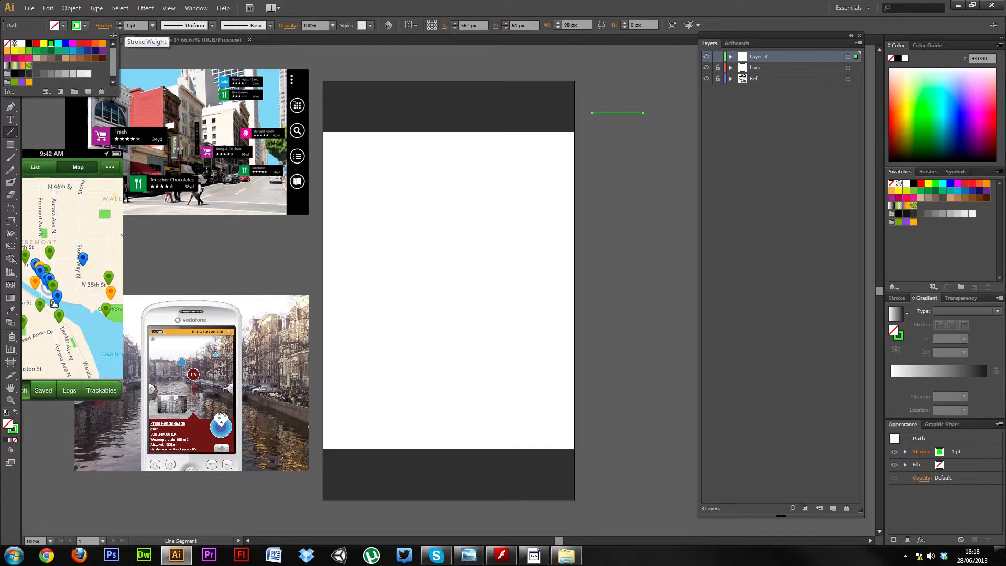
# Set the green line's stroke weight to 5 pt.
pyautogui.click(153, 27)
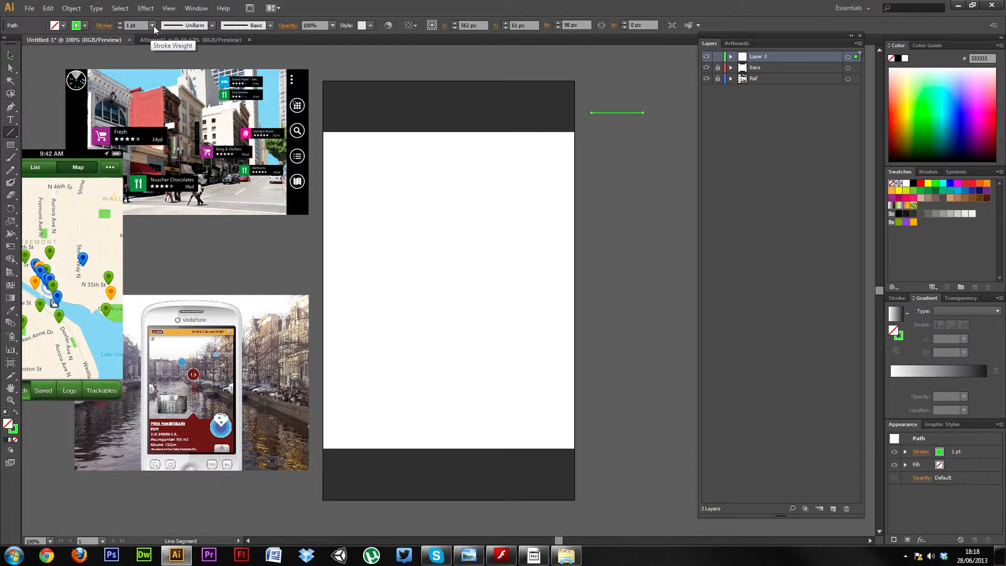
pyautogui.click(152, 27)
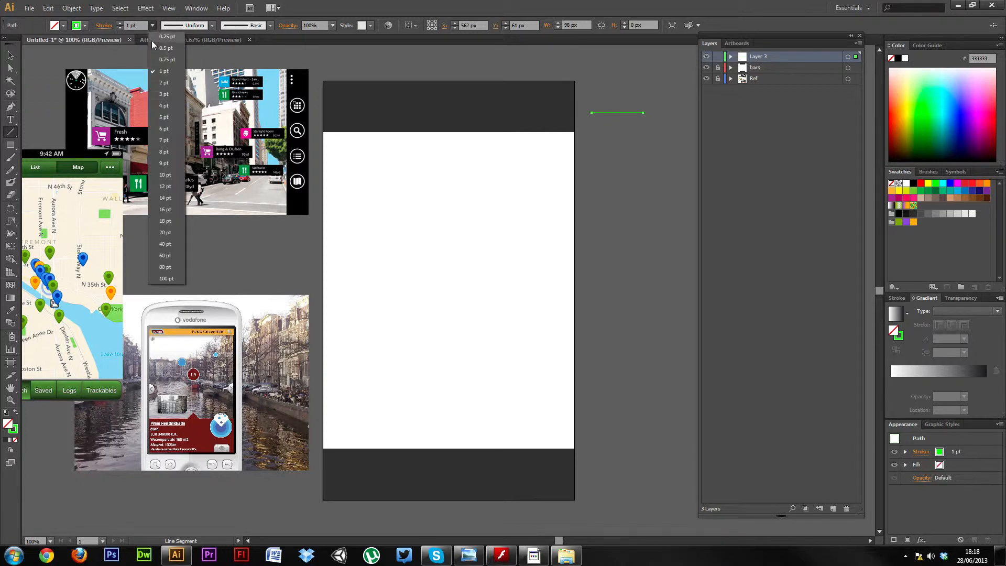
pyautogui.click(163, 95)
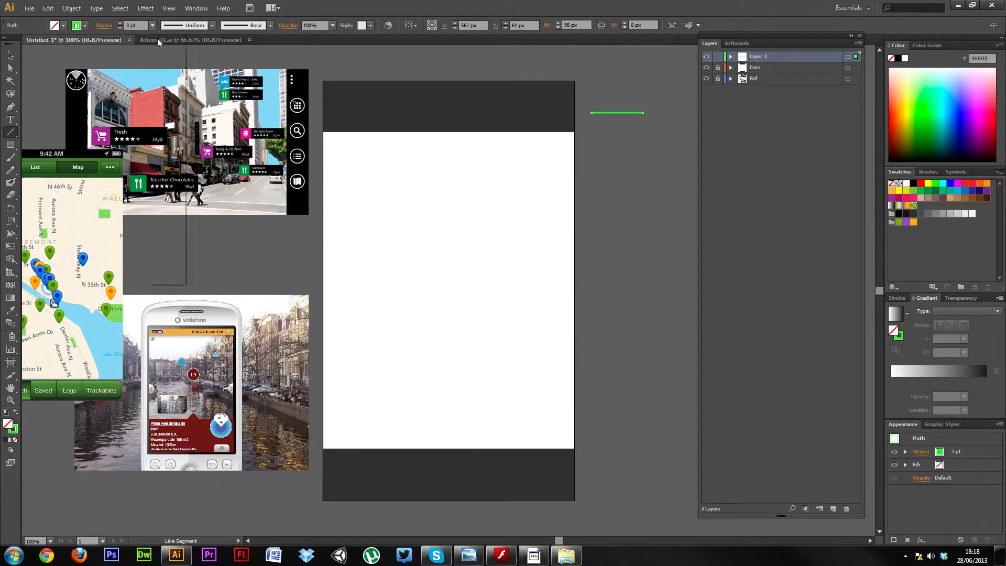
pyautogui.click(153, 25)
pyautogui.click(164, 117)
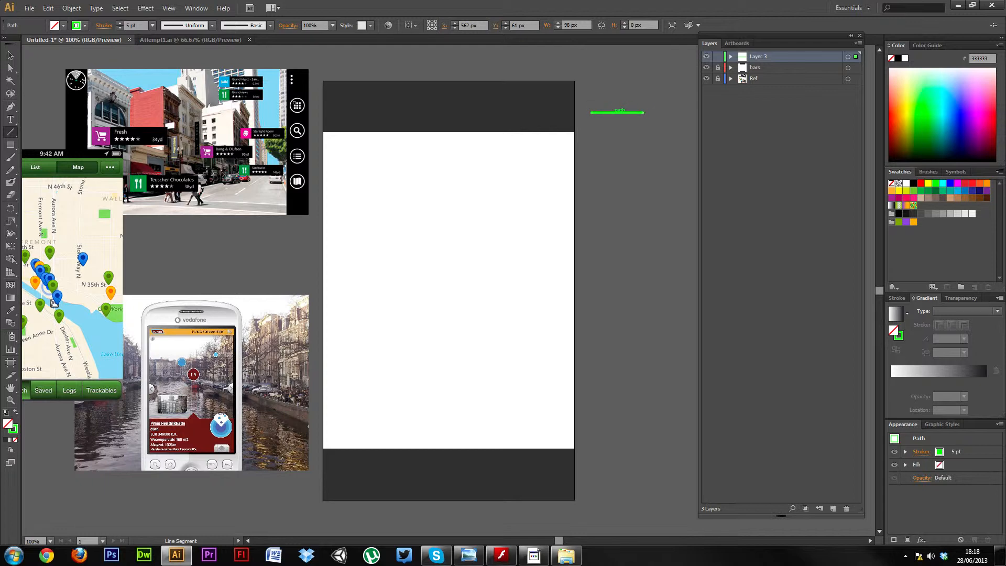
# Change Layer 3's highlight colour to Purple in its layer options.
pyautogui.doubleClick(786, 55)
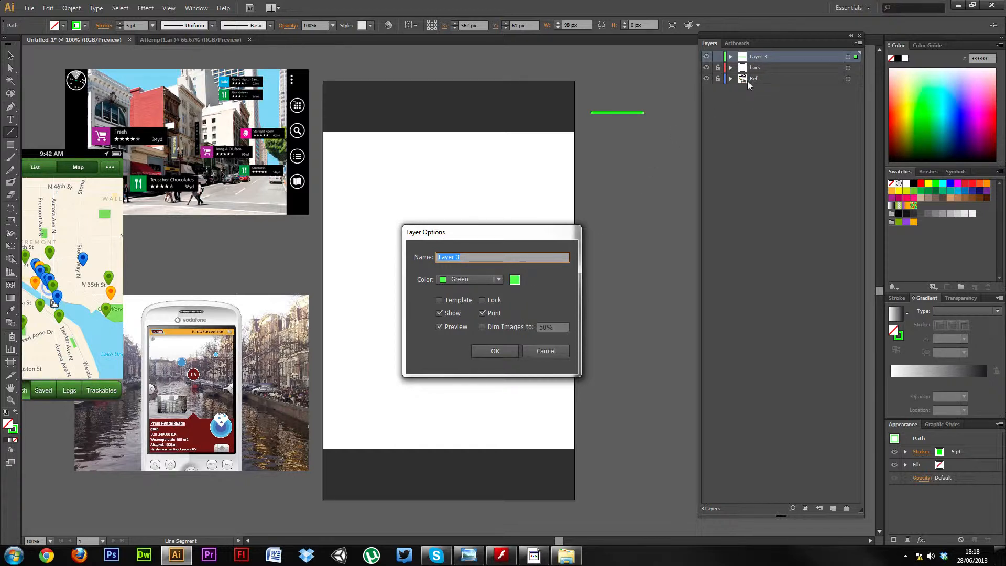
pyautogui.click(498, 281)
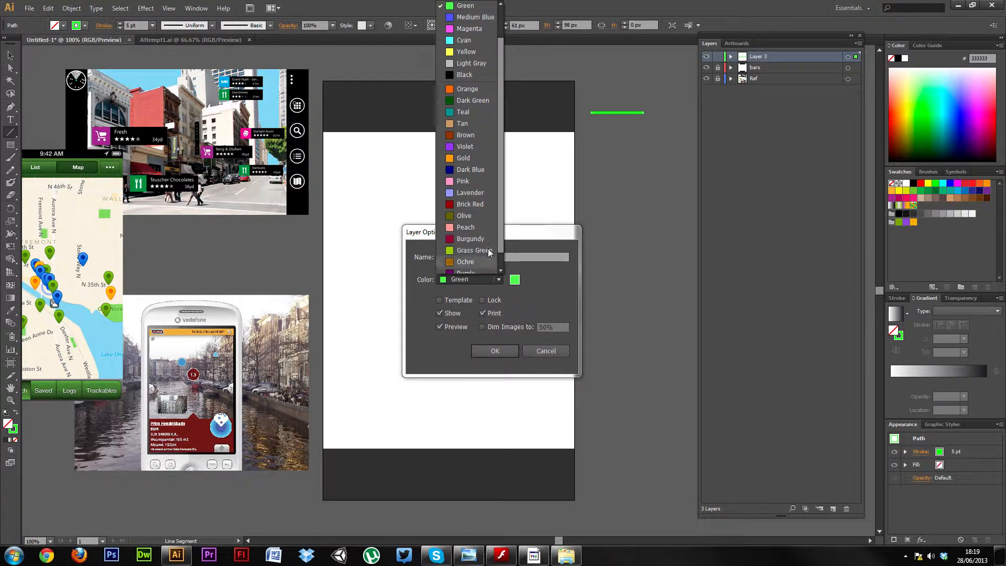
pyautogui.scroll(-2, 500, 242)
pyautogui.click(466, 265)
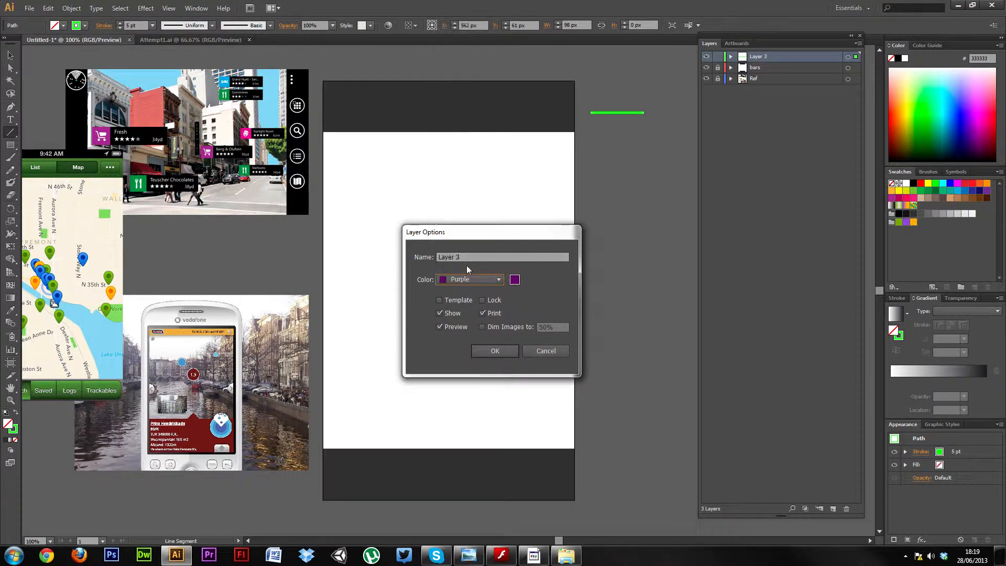
pyautogui.click(495, 351)
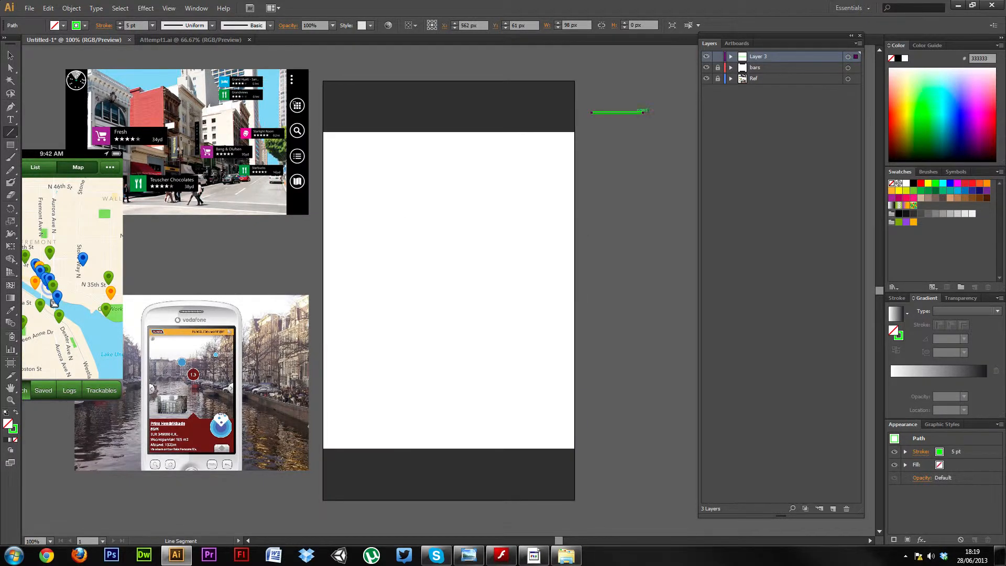
# Draw three more evenly spaced green lines beneath the first, each about 98 px long and aligned with its ends.
pyautogui.moveTo(617, 112)
pyautogui.mouseDown()
pyautogui.moveTo(617, 145)
pyautogui.moveTo(617, 113)
pyautogui.mouseUp()
pyautogui.moveTo(591, 124); pyautogui.dragTo(643, 126)
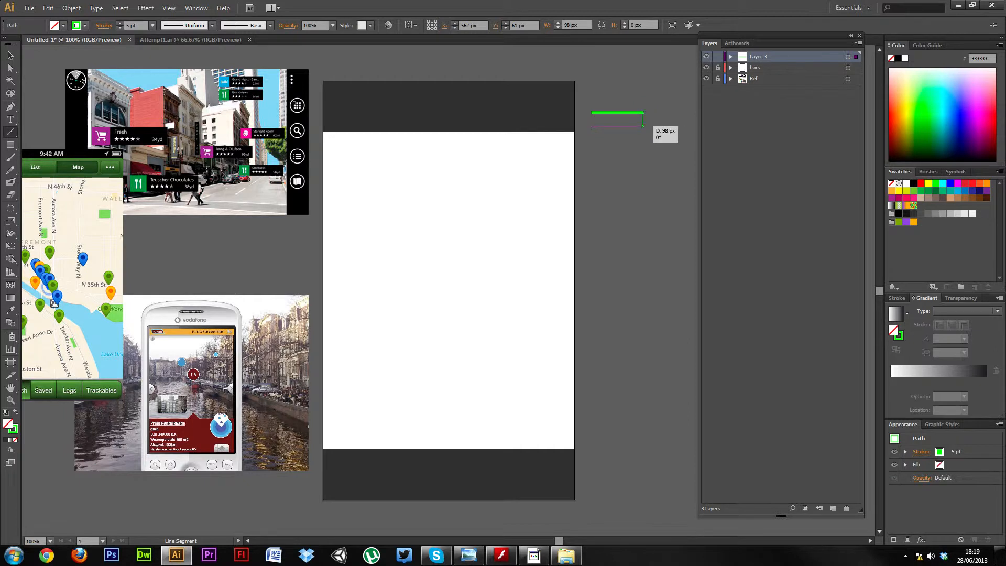
pyautogui.moveTo(642, 125); pyautogui.dragTo(643, 125)
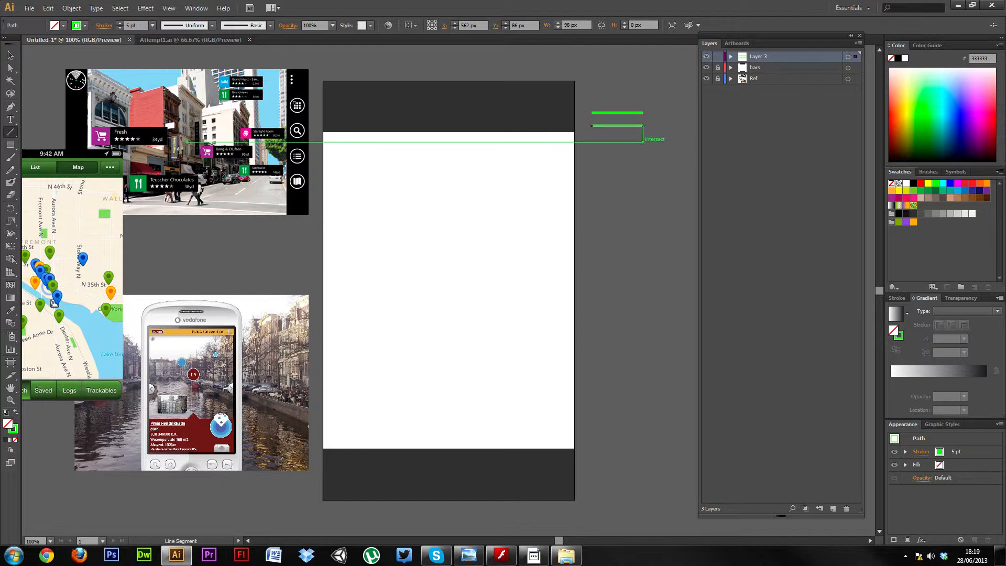
pyautogui.moveTo(644, 138); pyautogui.dragTo(591, 152)
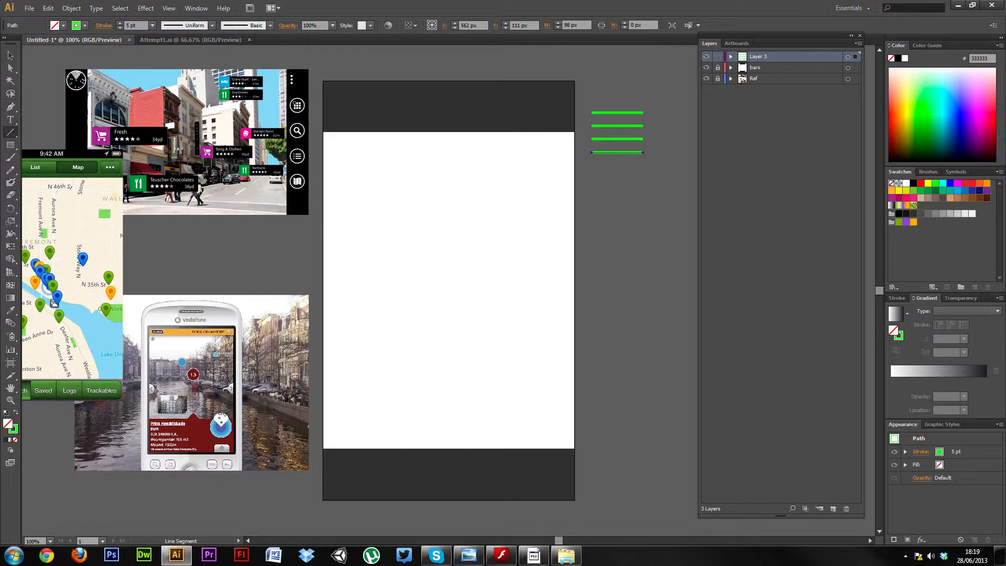
pyautogui.press('v')
pyautogui.hotkey('ctrl', 'shift', 'a')
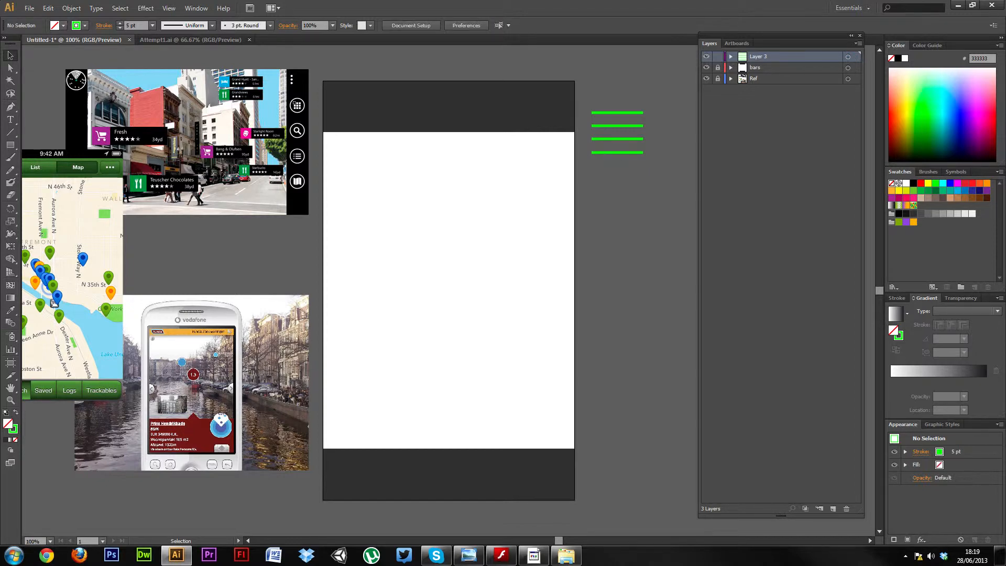
pyautogui.press('\\')
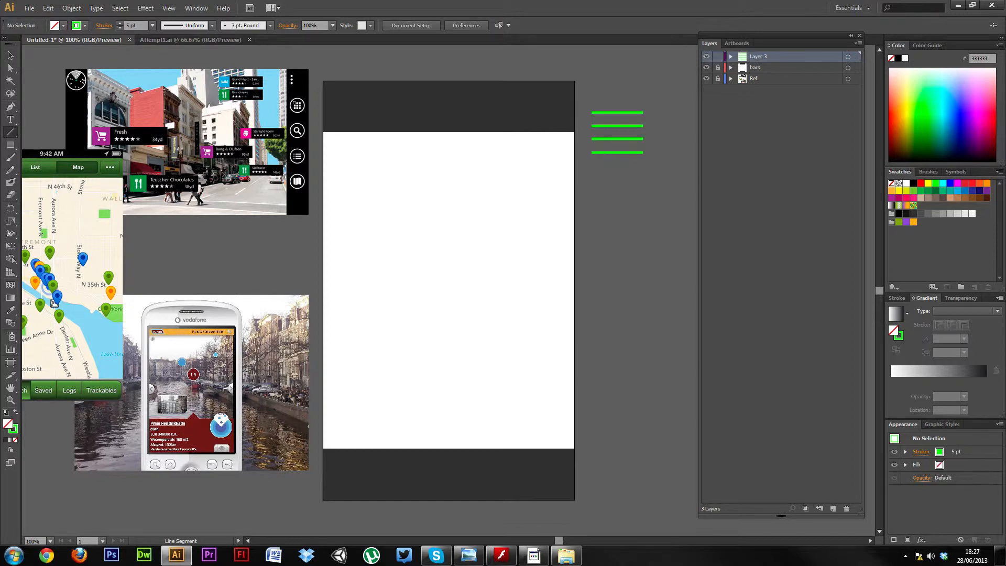
# Select all four green lines and move them onto the left part of the artboard's lower dark bar.
pyautogui.click(9, 56)
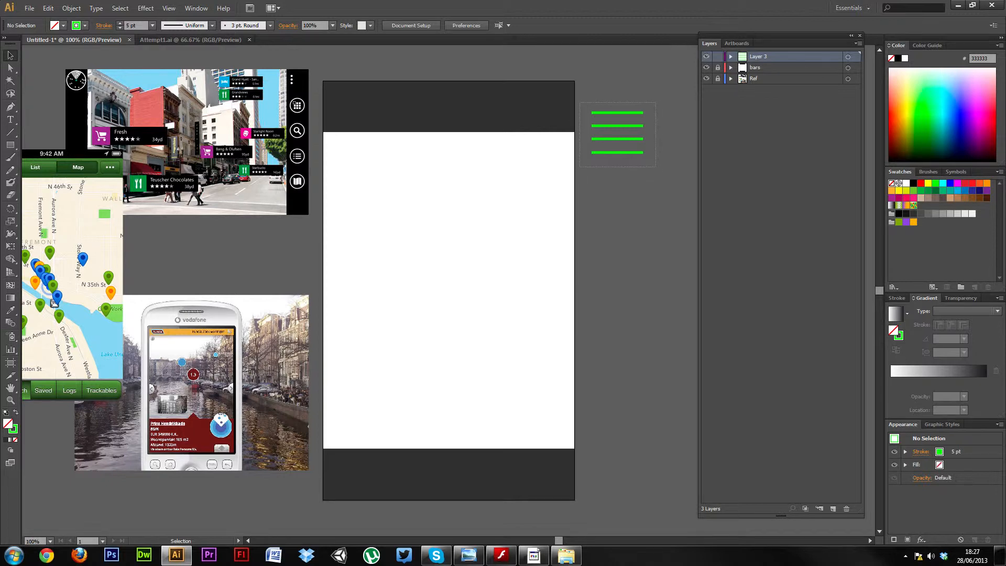
pyautogui.hotkey('ctrl', 'a')
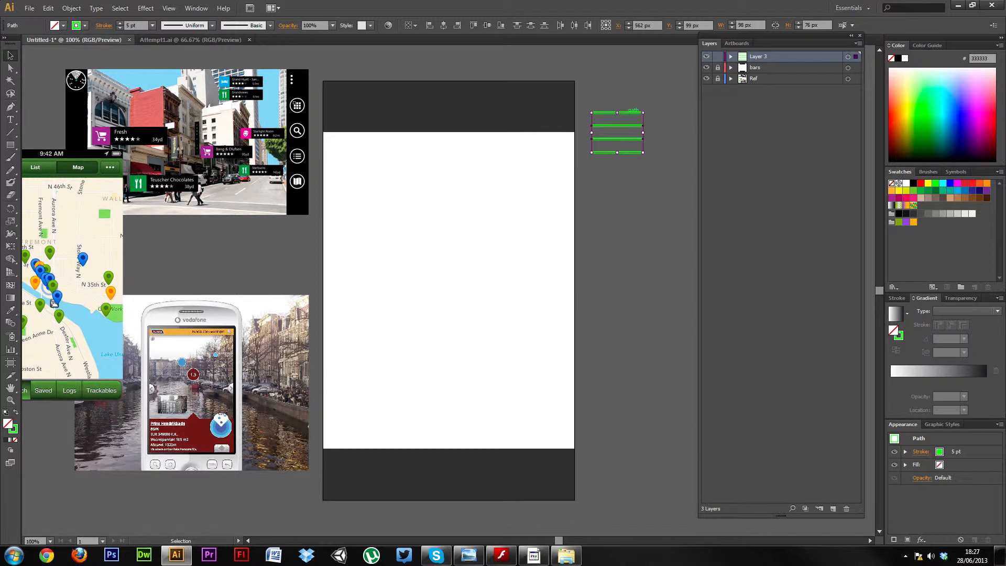
pyautogui.moveTo(631, 124); pyautogui.dragTo(383, 466)
pyautogui.moveTo(375, 466); pyautogui.dragTo(375, 466)
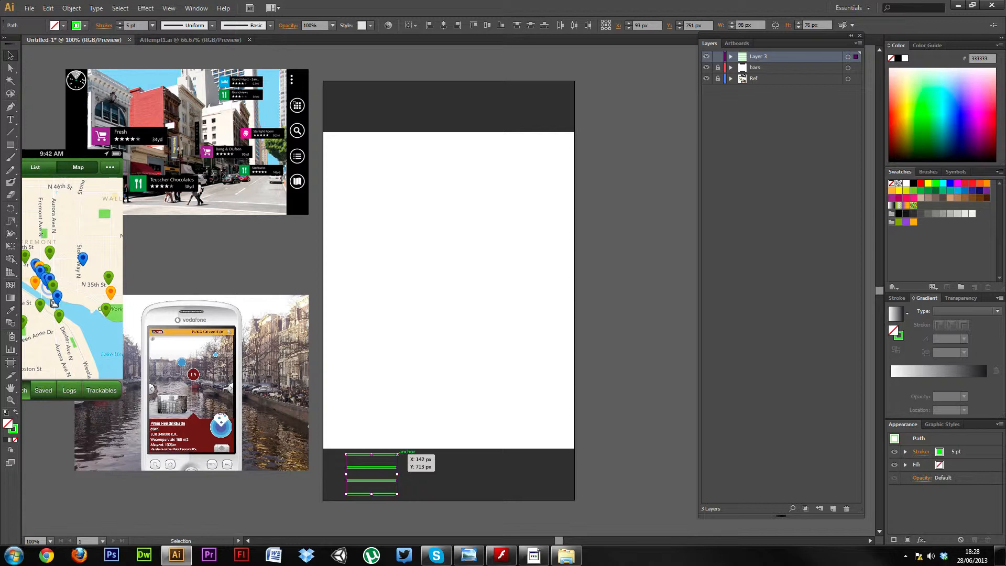
# Scale the four-line list icon proportionally to about 68 by 53 px and centre it vertically within the lower bar.
pyautogui.press('shift')
pyautogui.moveTo(397, 454); pyautogui.dragTo(388, 461)
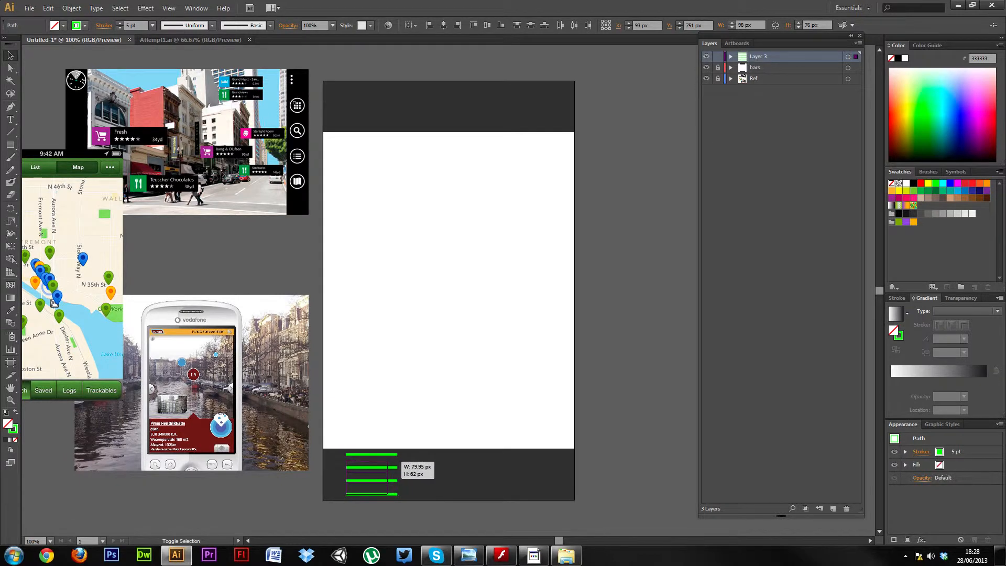
pyautogui.moveTo(388, 462); pyautogui.dragTo(386, 465)
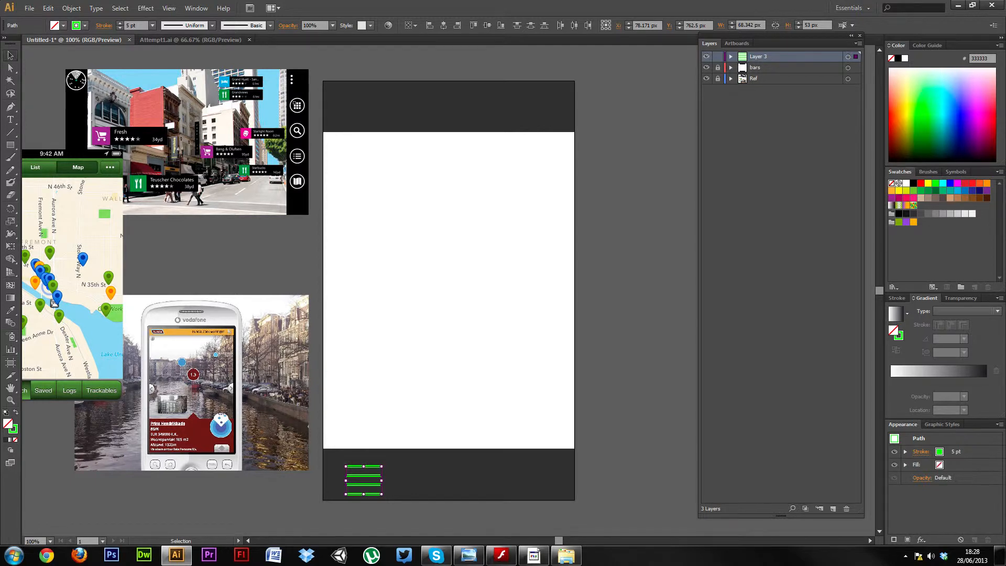
pyautogui.moveTo(376, 466); pyautogui.dragTo(397, 460)
pyautogui.click(414, 455)
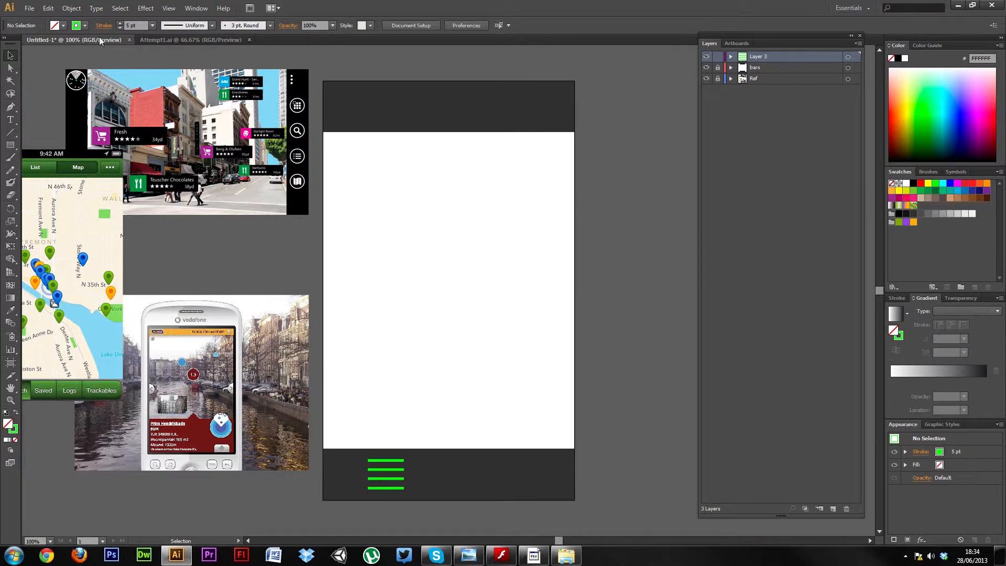
# Check the icons in the Attempt1 document, then draw a green-outlined circle about 82 px wide beside the untitled artboard's upper bar.
pyautogui.click(191, 40)
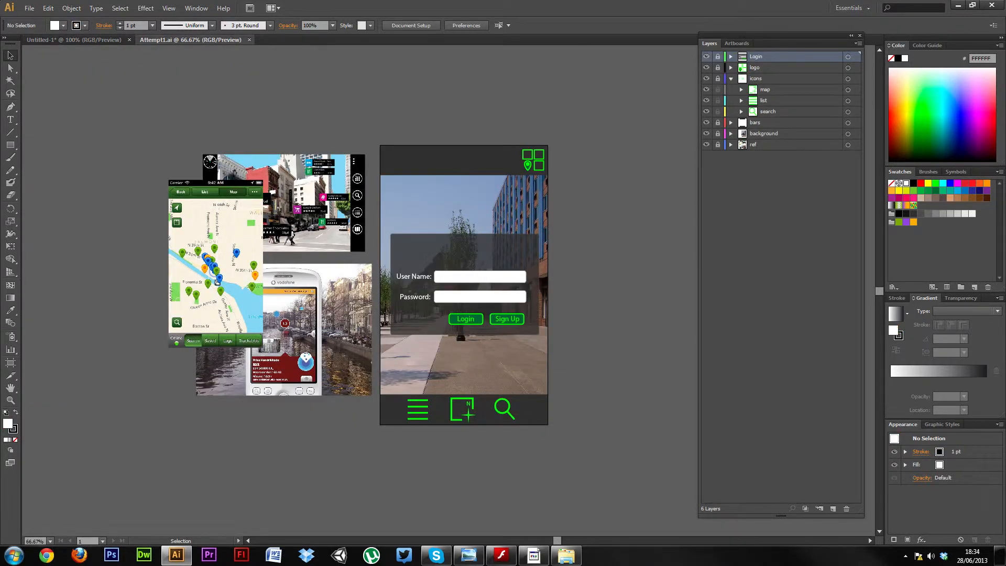
pyautogui.click(59, 41)
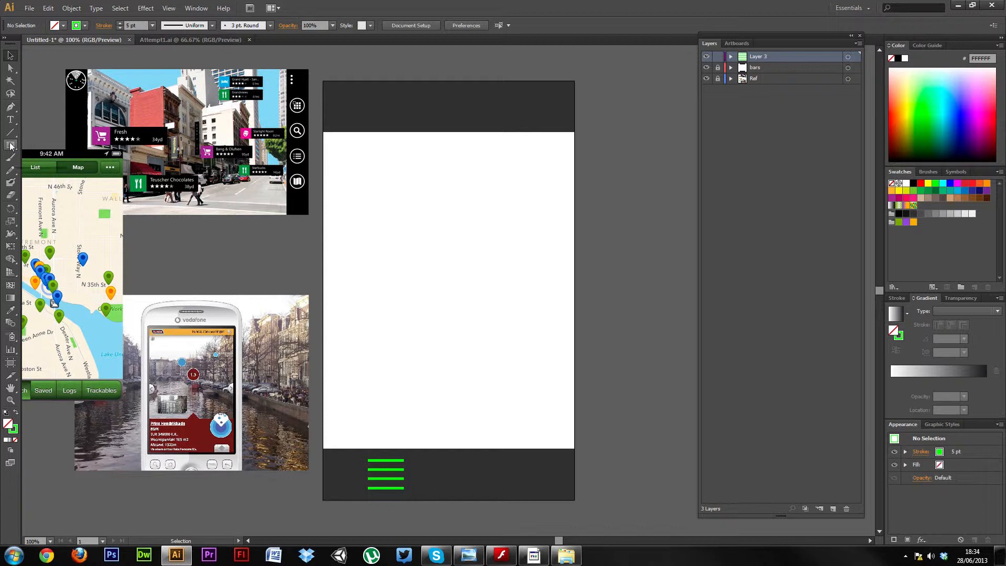
pyautogui.moveTo(9, 147); pyautogui.dragTo(60, 169)
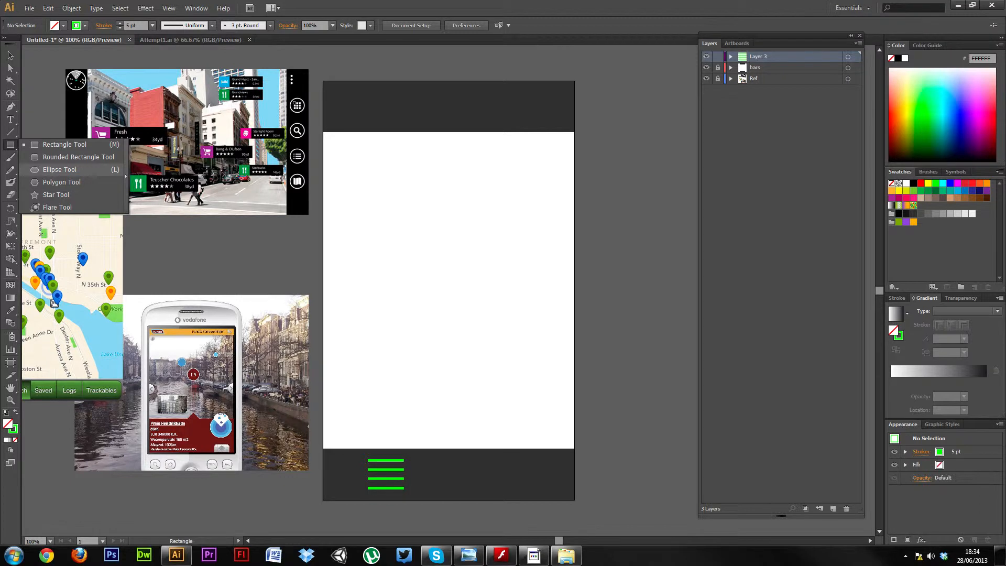
pyautogui.moveTo(61, 169); pyautogui.dragTo(60, 170)
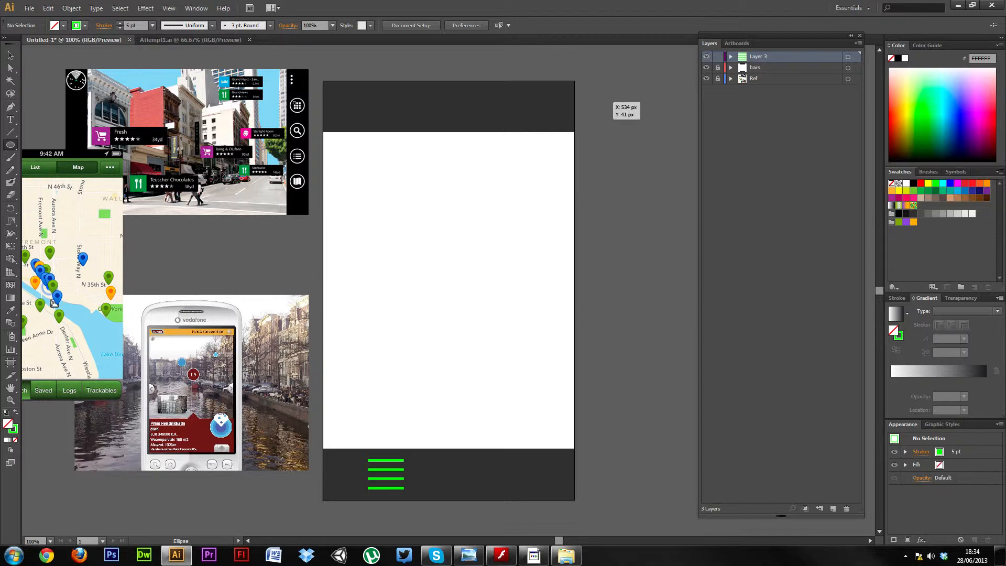
pyautogui.moveTo(603, 102); pyautogui.dragTo(644, 145)
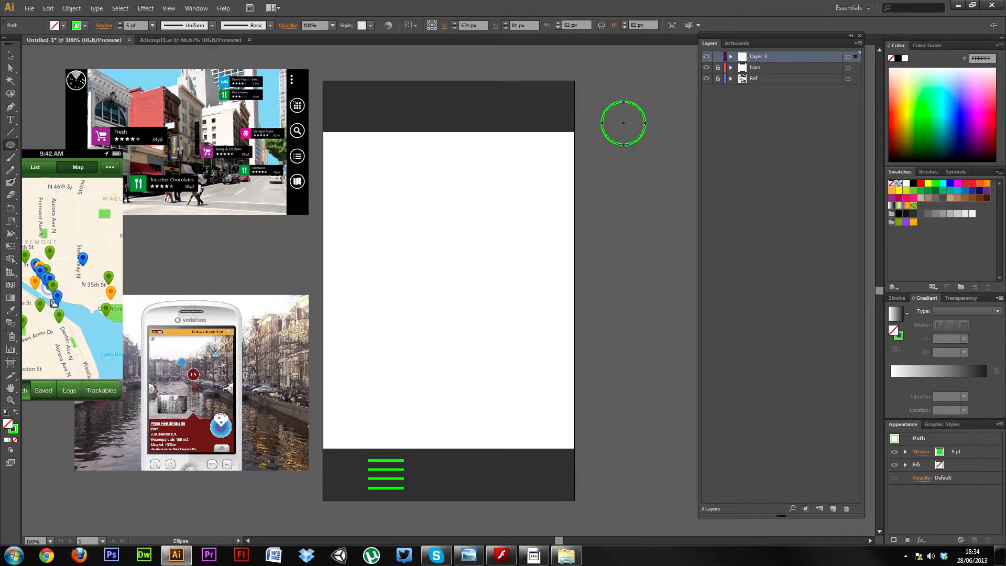
# Draw a diagonal green line about 45 px wide outward from the circle's lower-right edge as the magnifying glass handle.
pyautogui.click(10, 134)
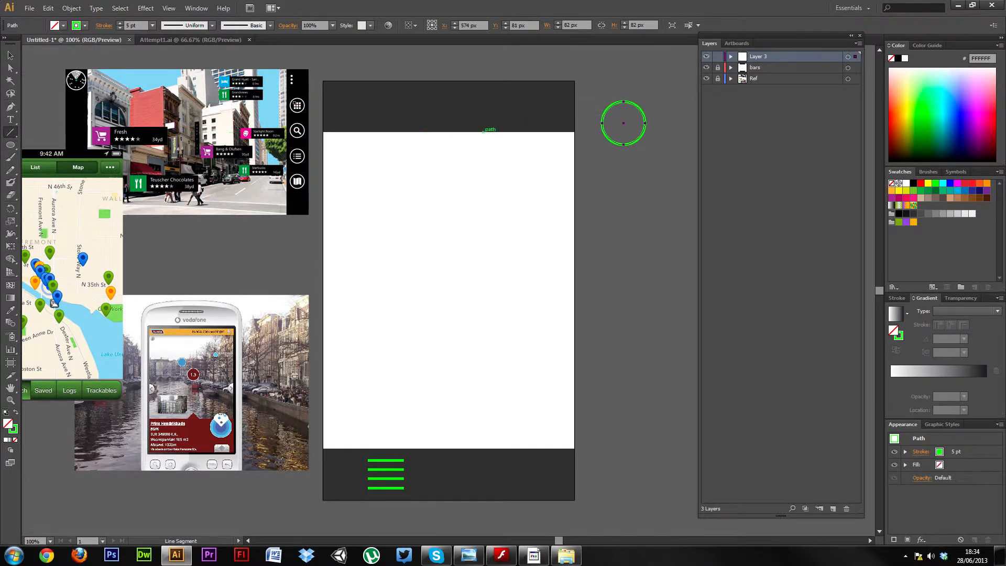
pyautogui.moveTo(640, 138)
pyautogui.mouseDown()
pyautogui.moveTo(663, 148)
pyautogui.moveTo(663, 162)
pyautogui.mouseUp()
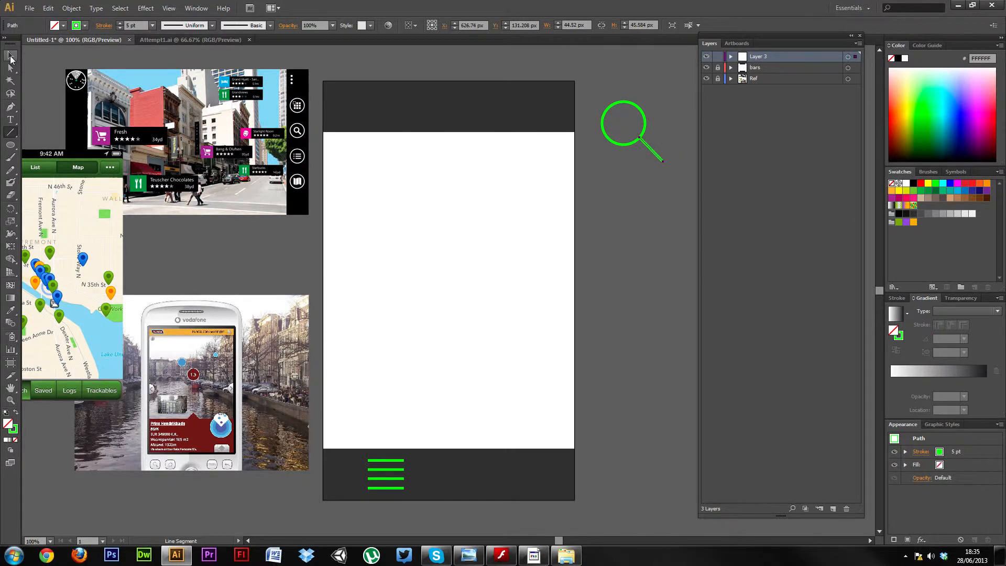
pyautogui.click(10, 57)
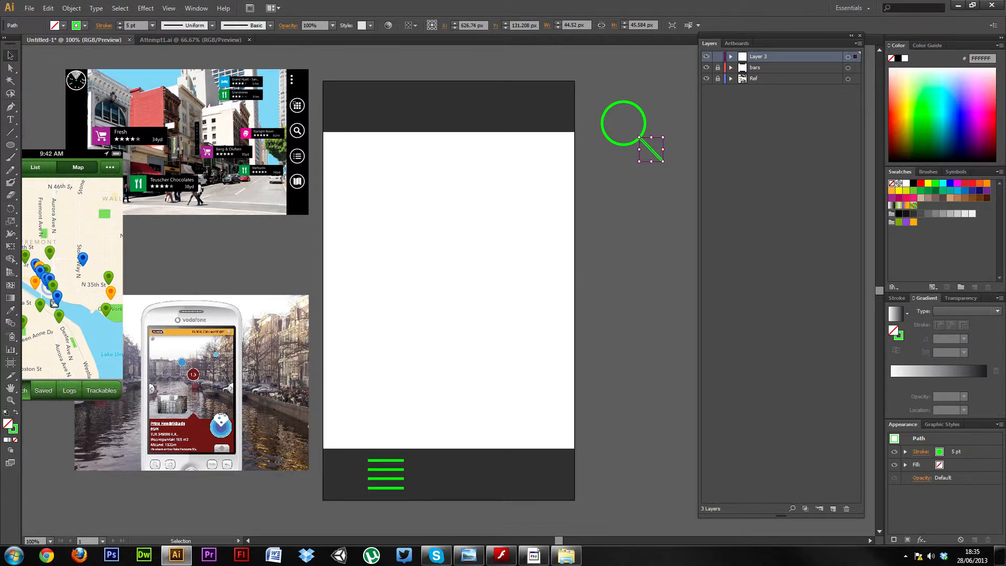
# Scale the whole magnifying glass proportionally to about 55 by 54 px and place it on the lower bar's right part, level with the list icon.
pyautogui.moveTo(584, 80); pyautogui.dragTo(690, 184)
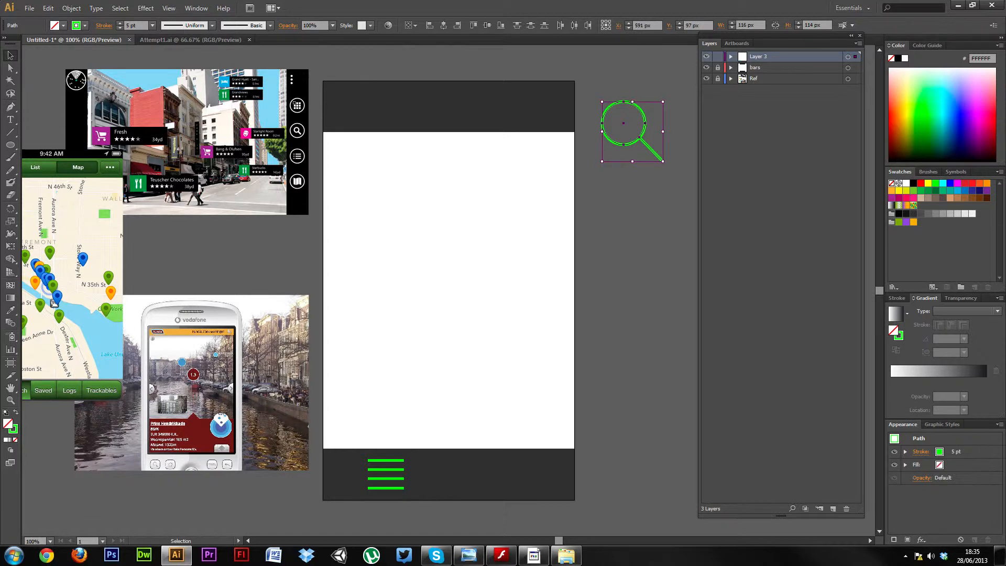
pyautogui.moveTo(663, 102); pyautogui.dragTo(635, 132)
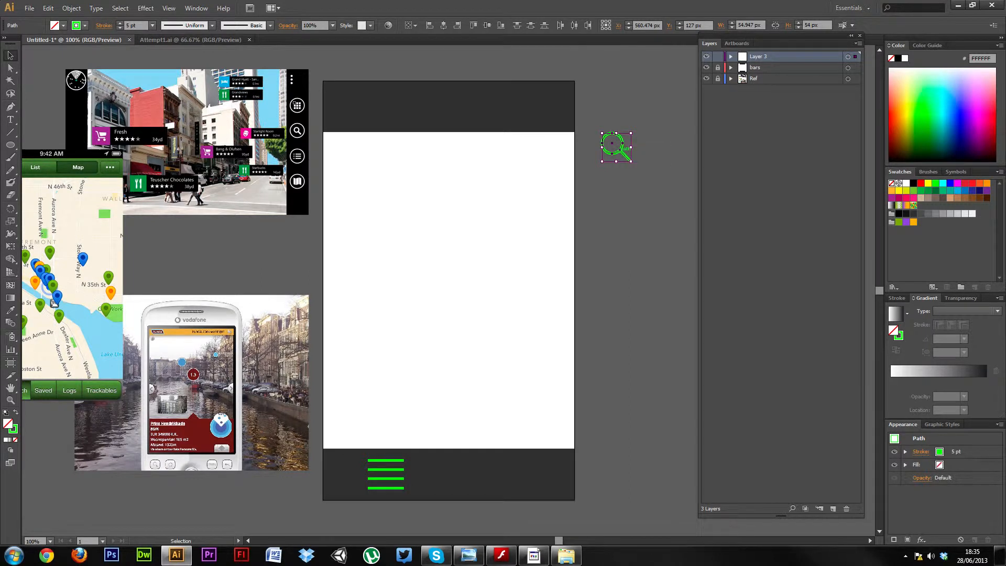
pyautogui.moveTo(629, 148); pyautogui.dragTo(507, 474)
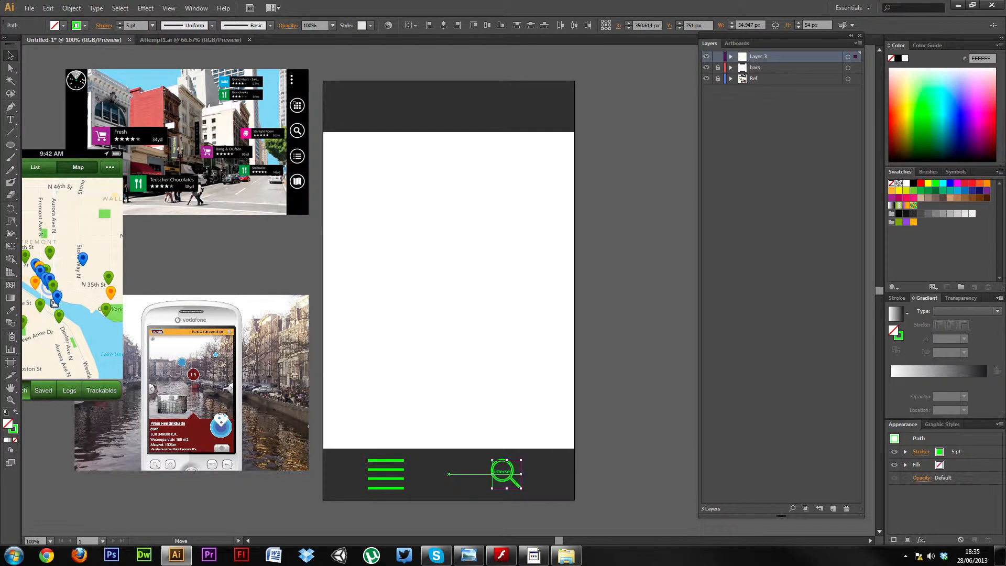
pyautogui.hotkey('ctrl', 'shift', 'a')
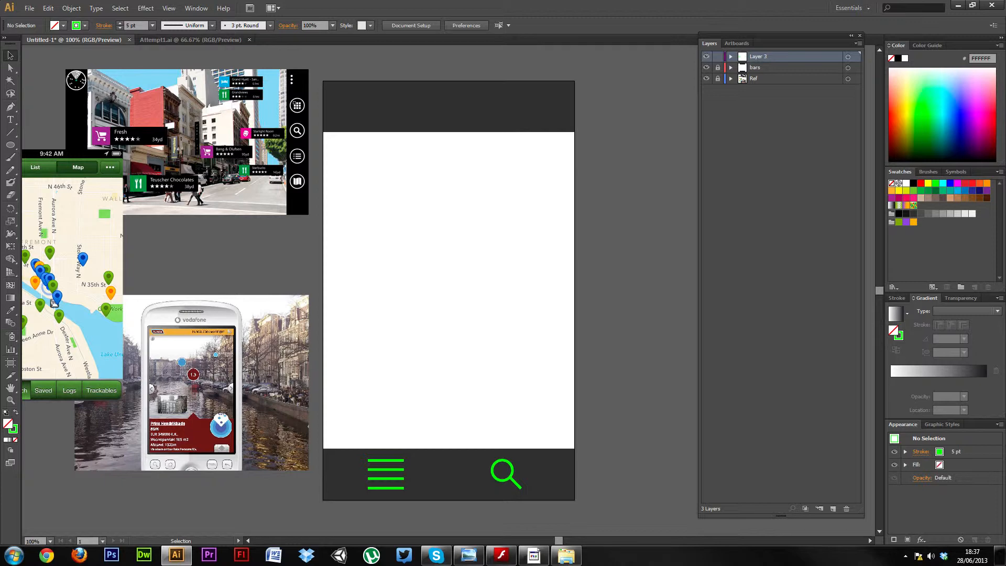
# Check the icons in the Attempt1 document, then draw a green-outlined square about 55 px wide beside the untitled artboard's upper bar.
pyautogui.click(163, 39)
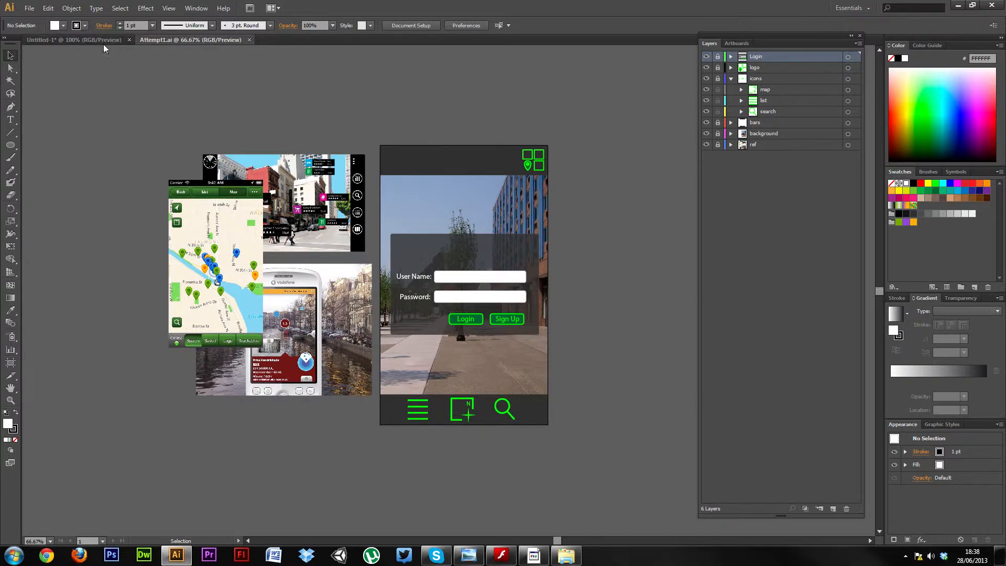
pyautogui.click(74, 39)
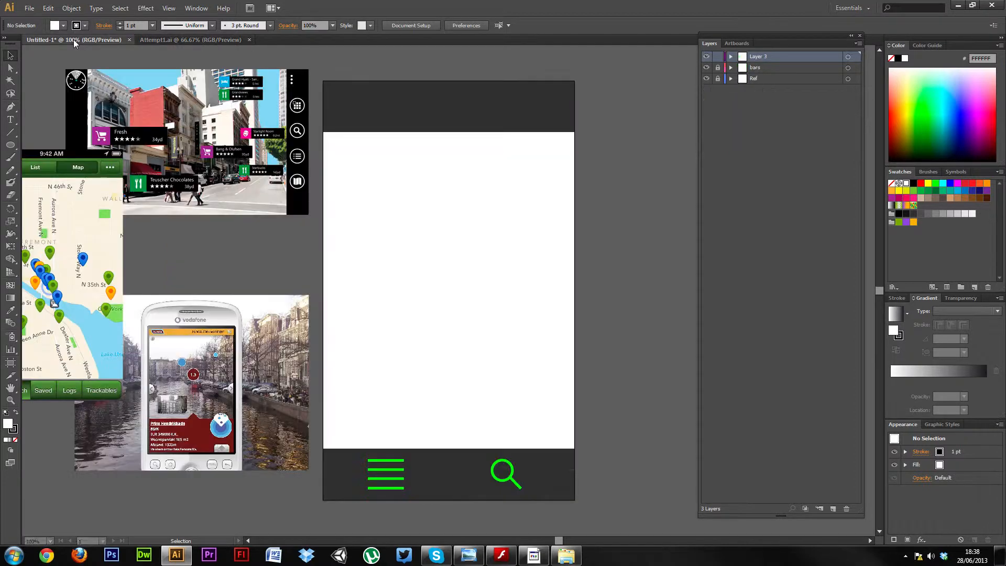
pyautogui.click(10, 149)
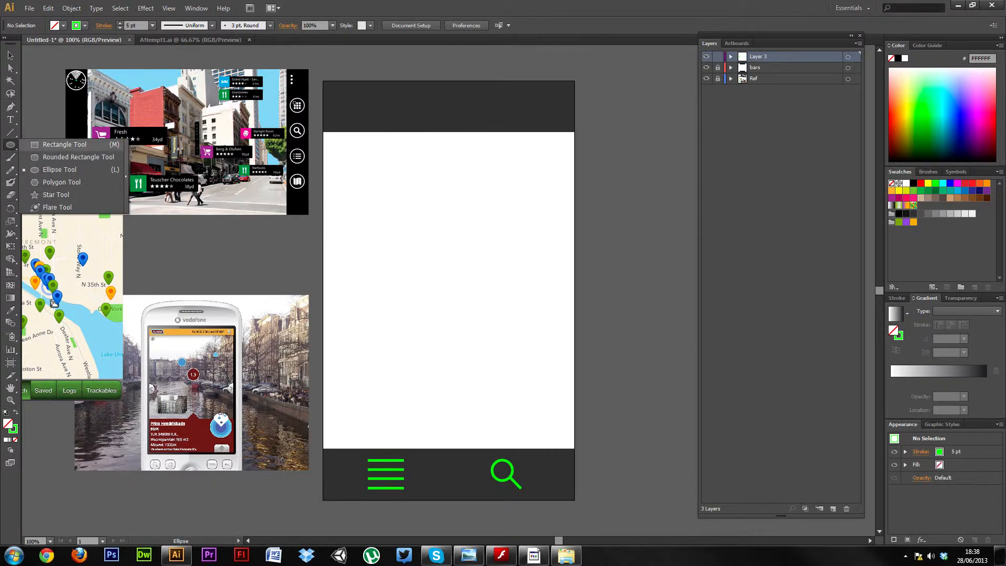
pyautogui.click(65, 144)
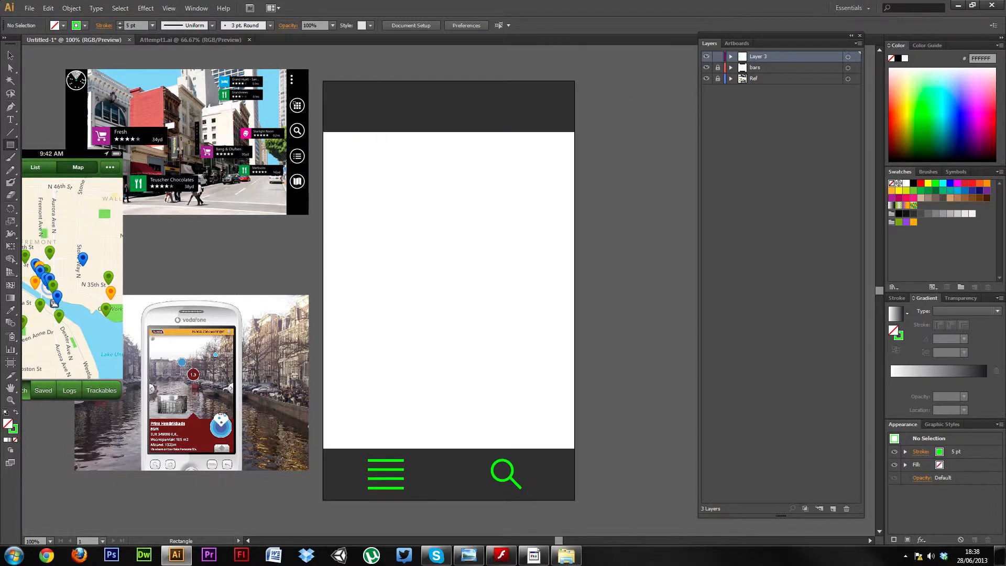
pyautogui.moveTo(593, 99); pyautogui.dragTo(622, 110)
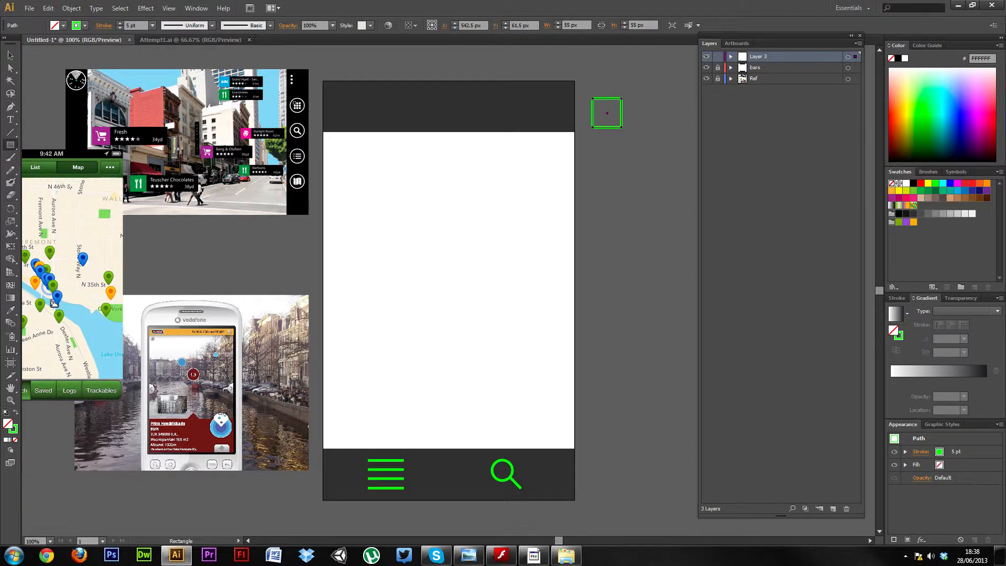
# Duplicate the green square to its right and copy that one below, leaving the grid's lower-left cell empty.
pyautogui.click(11, 56)
pyautogui.moveTo(621, 124); pyautogui.dragTo(641, 146)
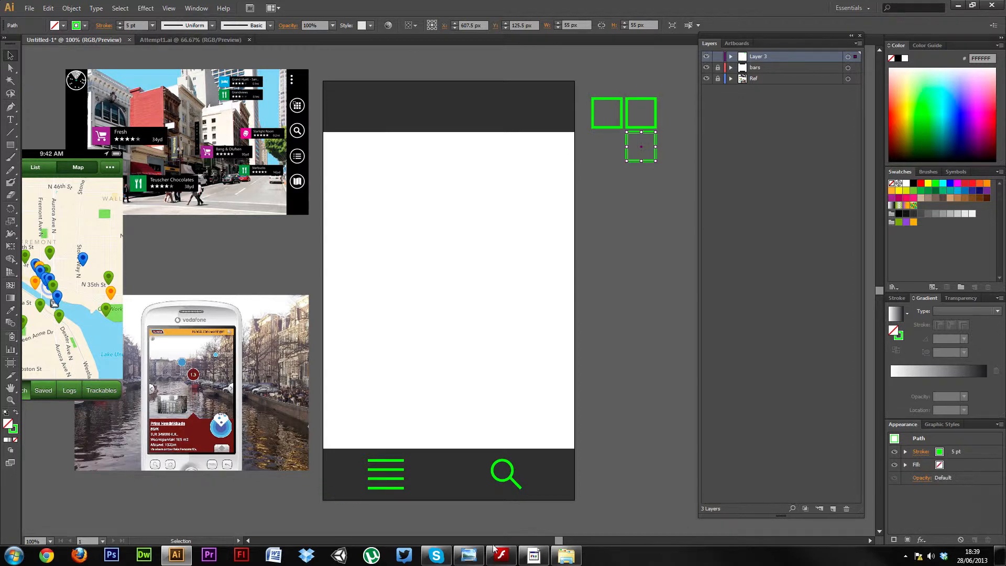
pyautogui.moveTo(559, 542); pyautogui.dragTo(554, 540)
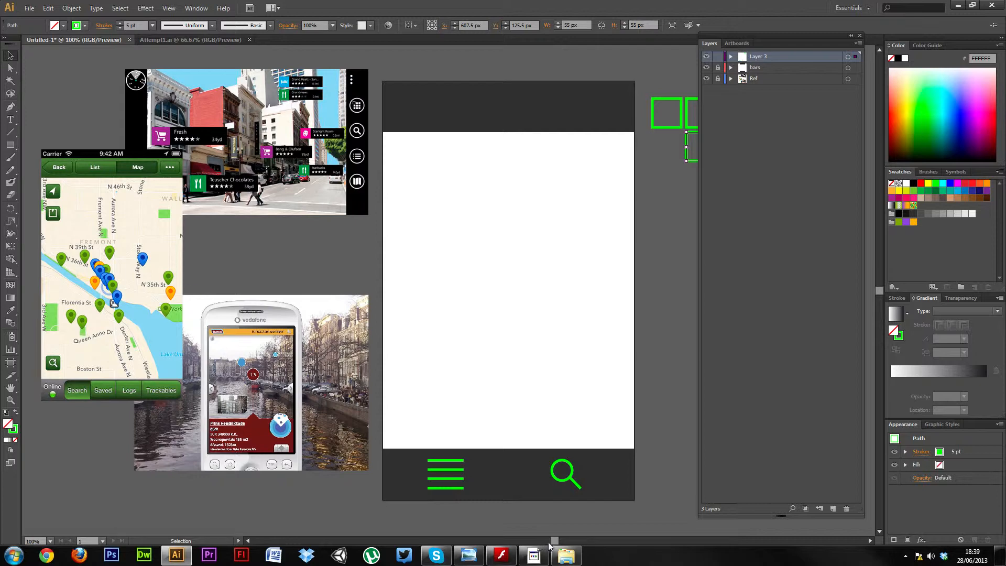
pyautogui.moveTo(553, 541); pyautogui.dragTo(558, 543)
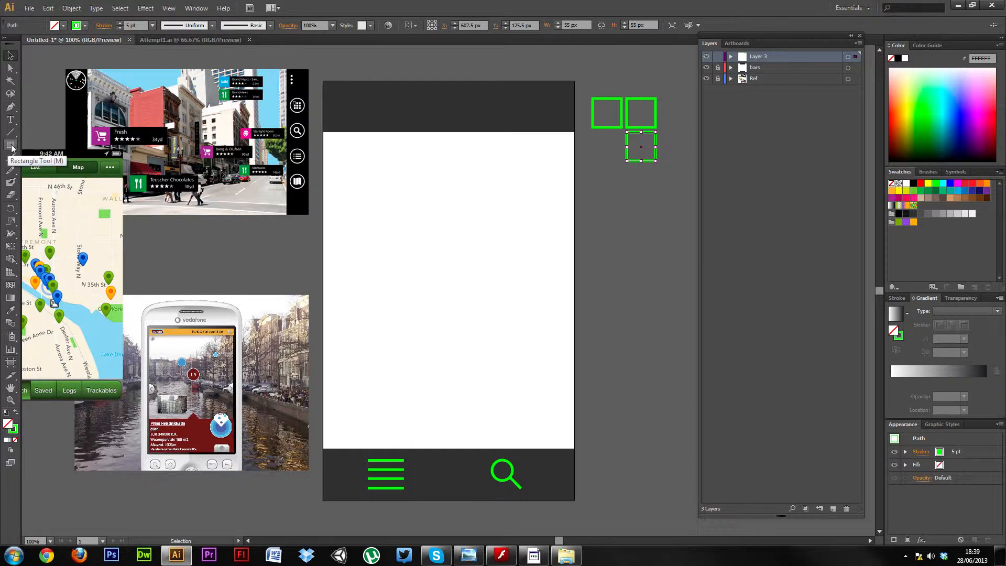
# Draw a green-outlined circle about 38 px wide in the empty lower-left cell beneath the first square.
pyautogui.moveTo(12, 149); pyautogui.dragTo(71, 174)
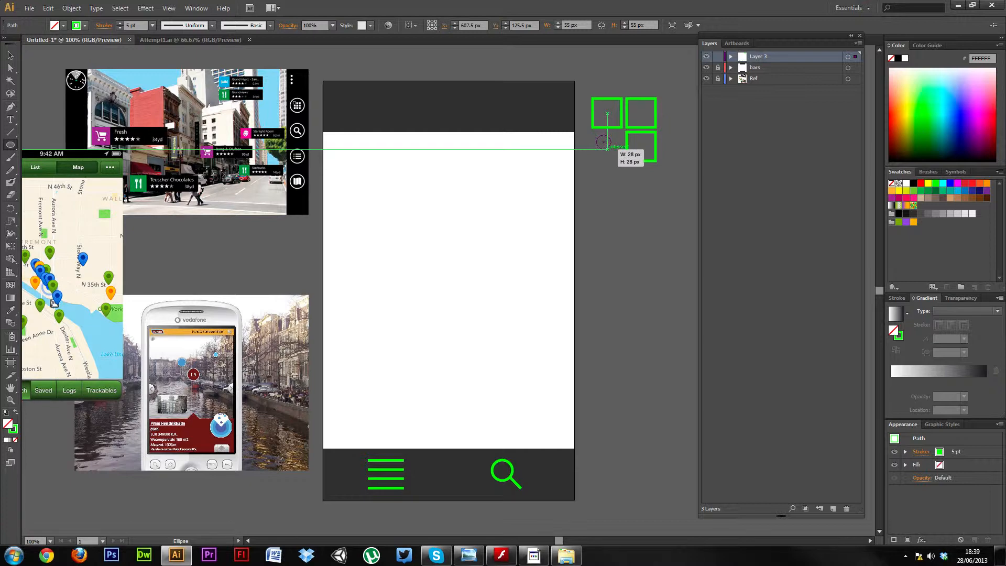
pyautogui.moveTo(596, 135); pyautogui.dragTo(616, 155)
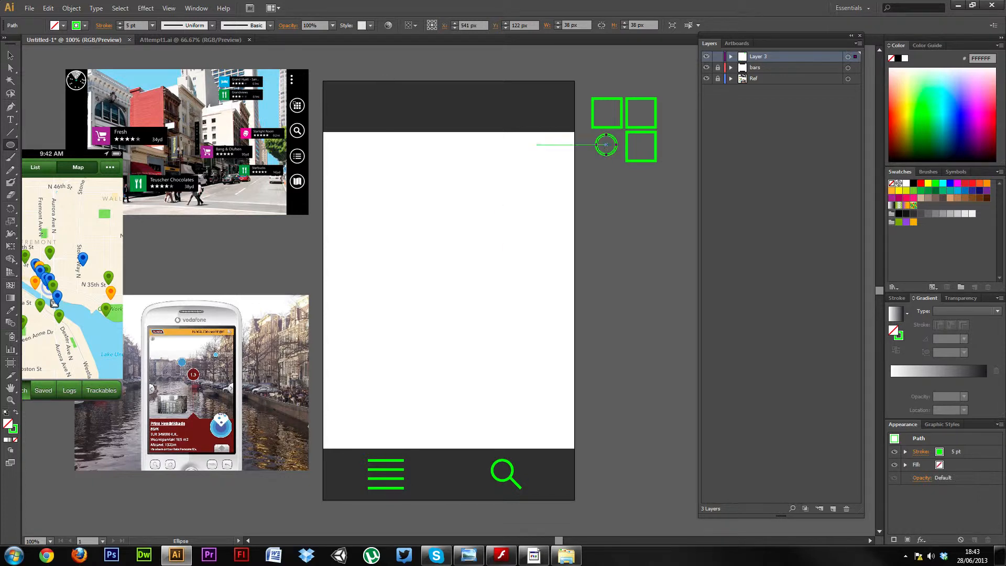
pyautogui.press('v')
pyautogui.click(593, 107)
pyautogui.click(603, 107)
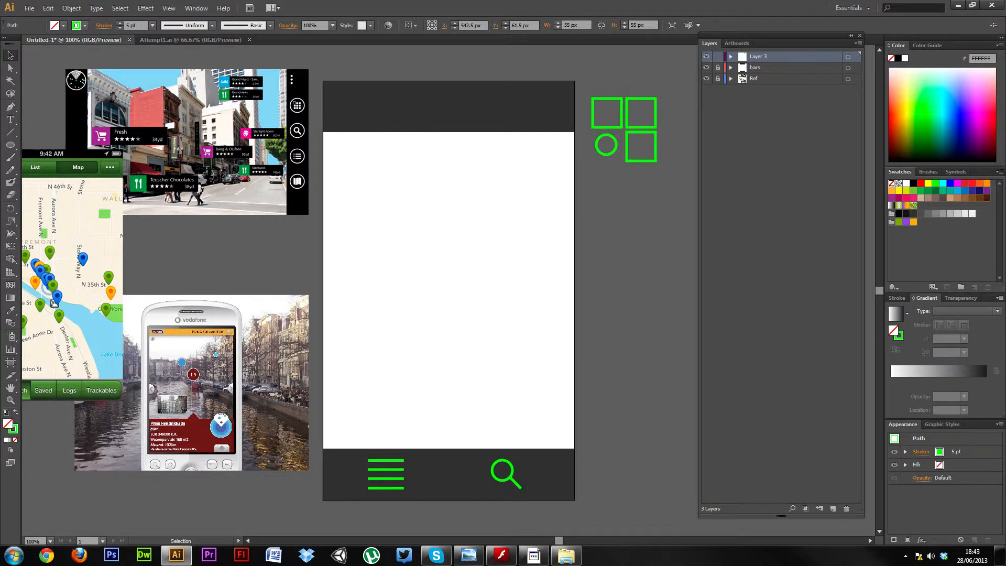
pyautogui.click(607, 98)
pyautogui.click(616, 142)
pyautogui.click(11, 145)
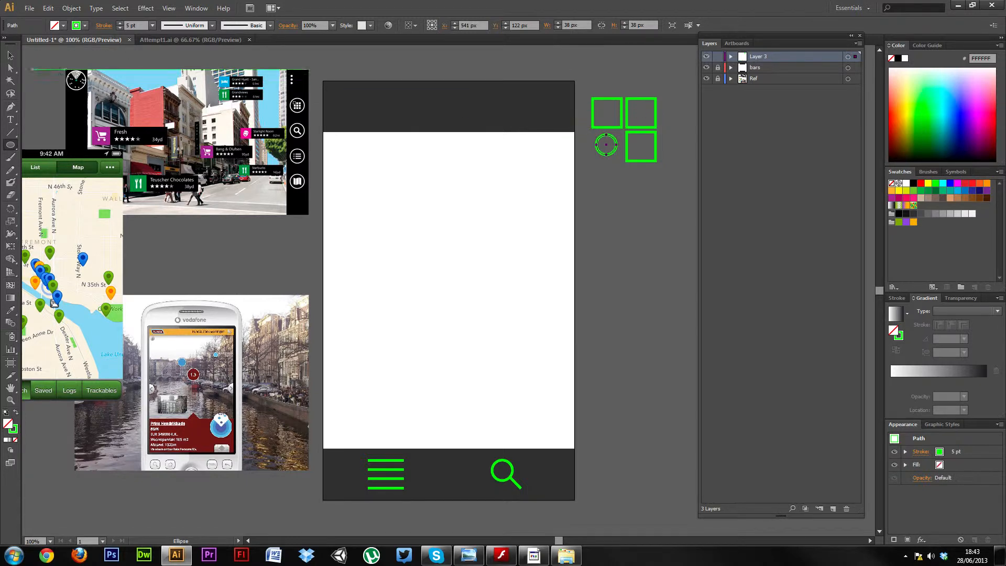
# Pull the circle's bottom anchor point down to about Y 153 px to stretch it towards a map pin shape.
pyautogui.click(11, 69)
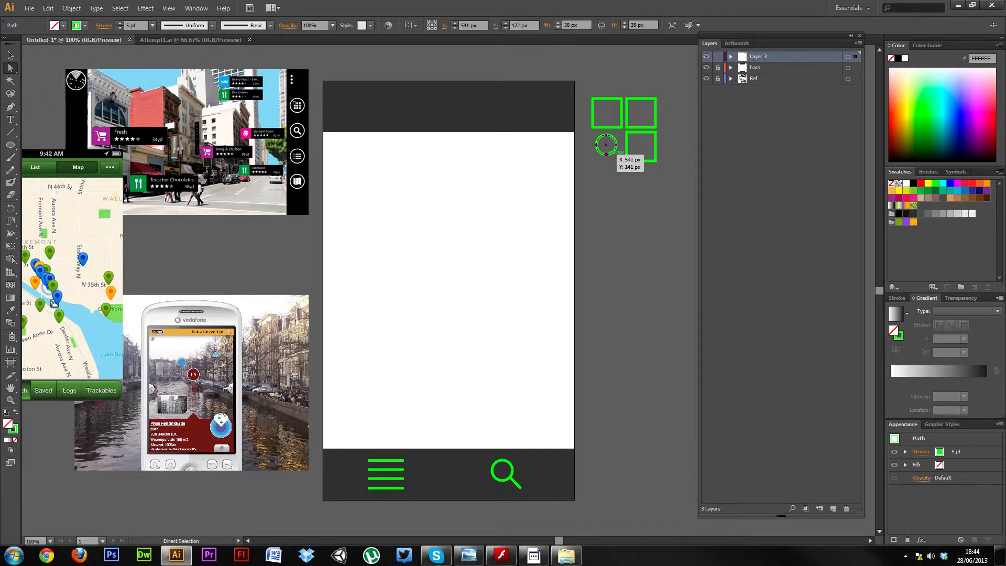
pyautogui.click(606, 155)
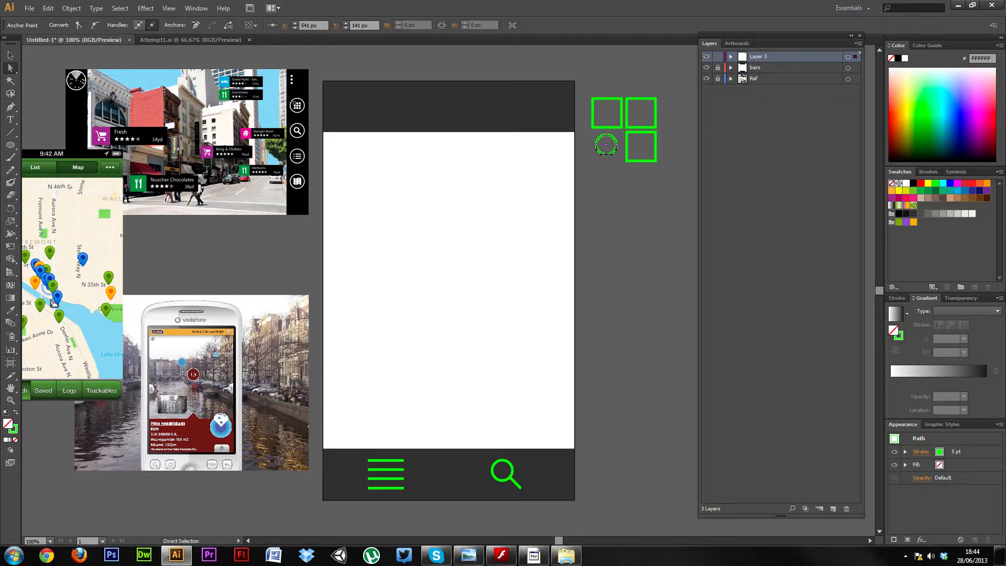
pyautogui.moveTo(605, 154); pyautogui.dragTo(606, 167)
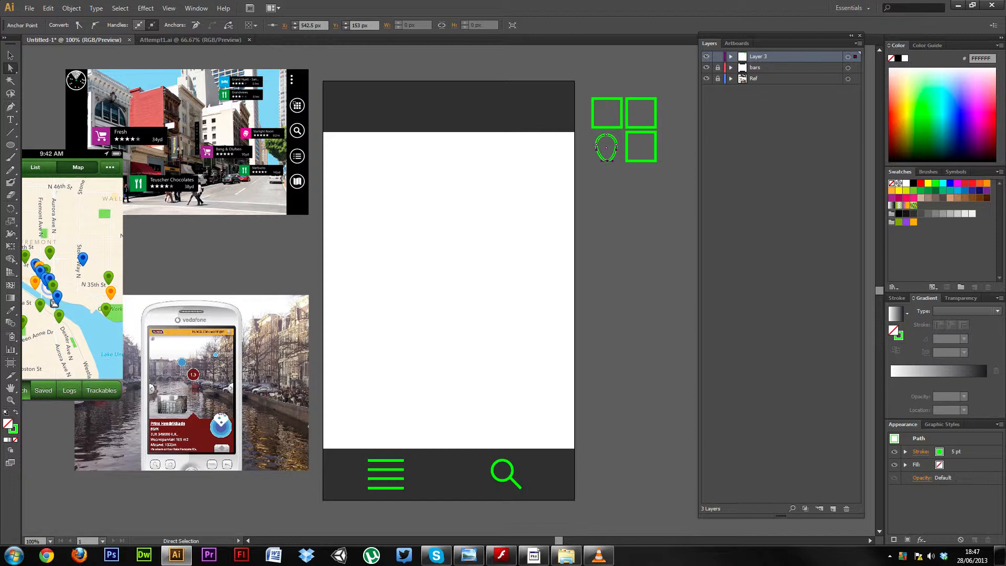
# Shorten the bottom anchor point's handles to sharpen the pin's tip, and nudge the point to X 541.5 px.
pyautogui.click(607, 160)
pyautogui.hotkey('ctrl', '+')
pyautogui.hotkey('ctrl', '+')
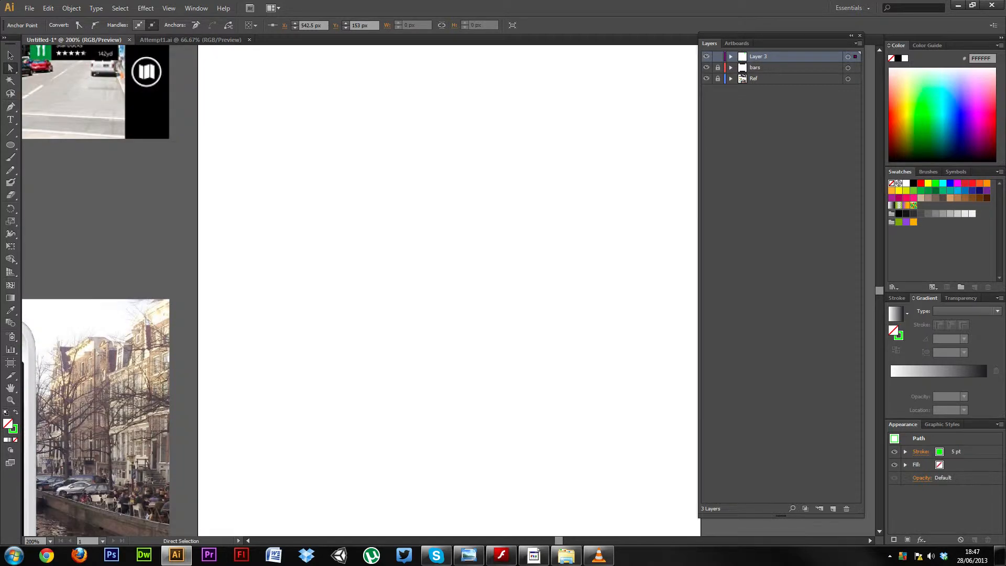
pyautogui.moveTo(560, 540); pyautogui.dragTo(573, 541)
pyautogui.moveTo(879, 290); pyautogui.dragTo(853, 285)
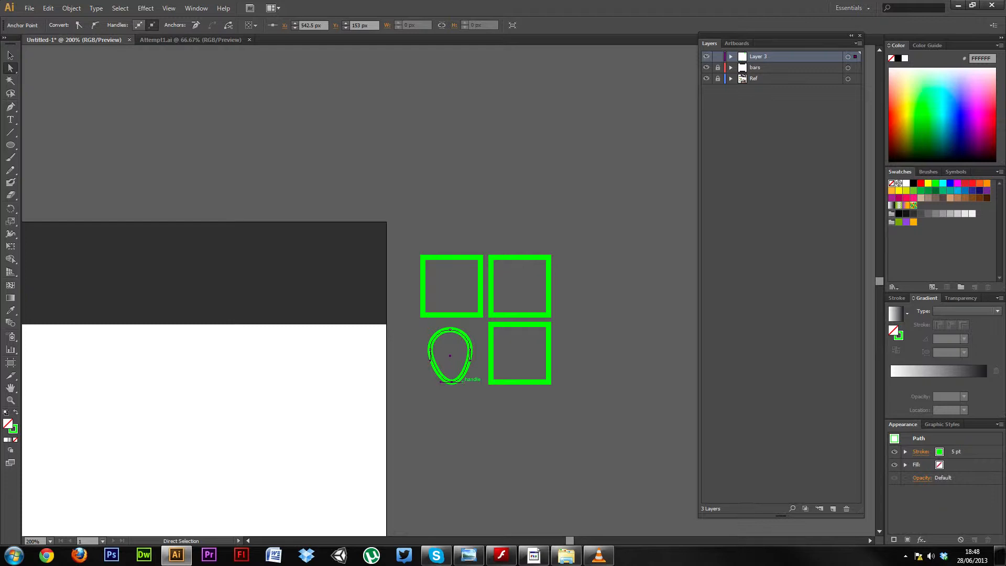
pyautogui.moveTo(463, 381); pyautogui.dragTo(470, 382)
pyautogui.moveTo(470, 382); pyautogui.dragTo(459, 382)
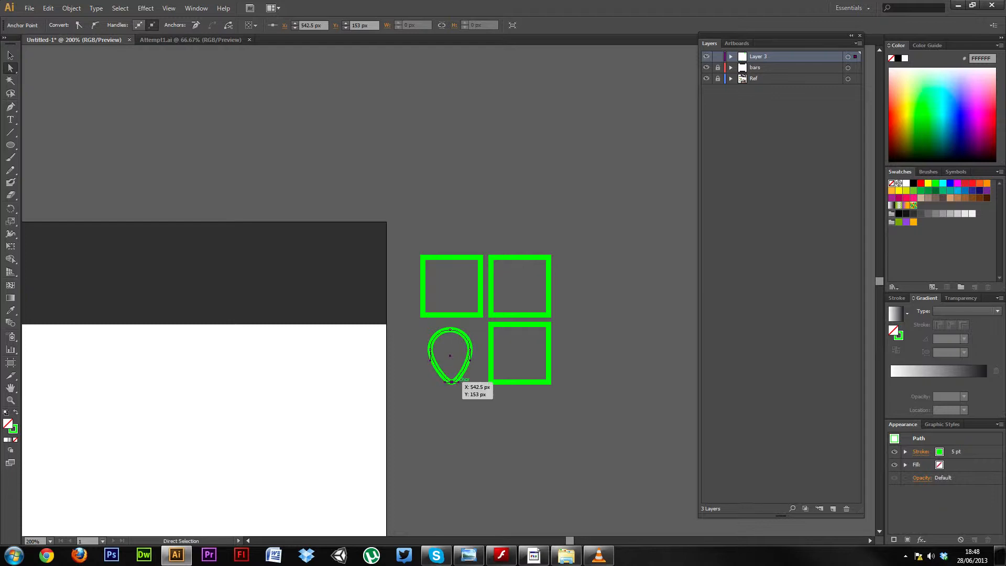
pyautogui.press('Left')
pyautogui.press('Left')
pyautogui.press('Right')
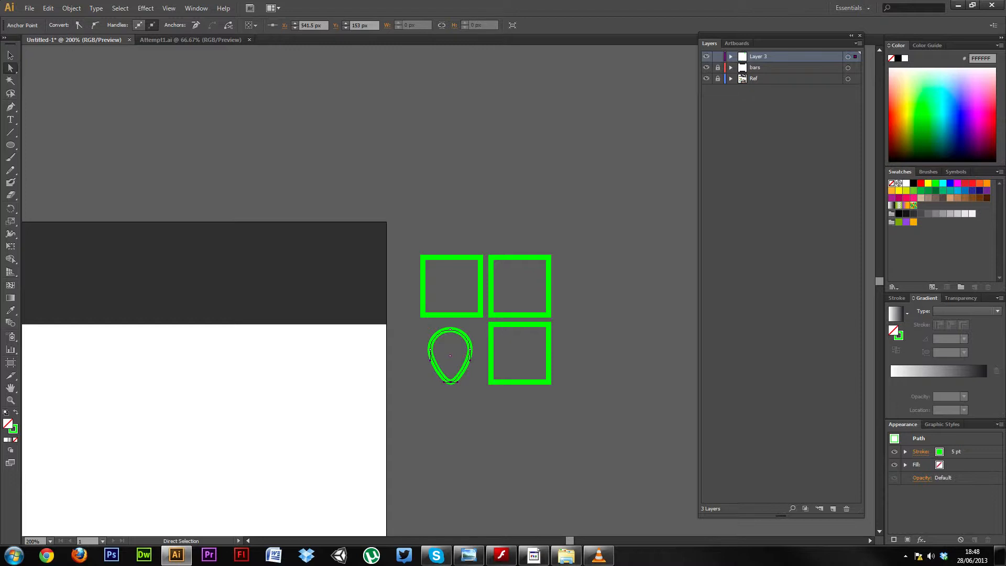
# Fill the map pin with the dark green swatch R=0 G=104 B=55.
pyautogui.click(11, 55)
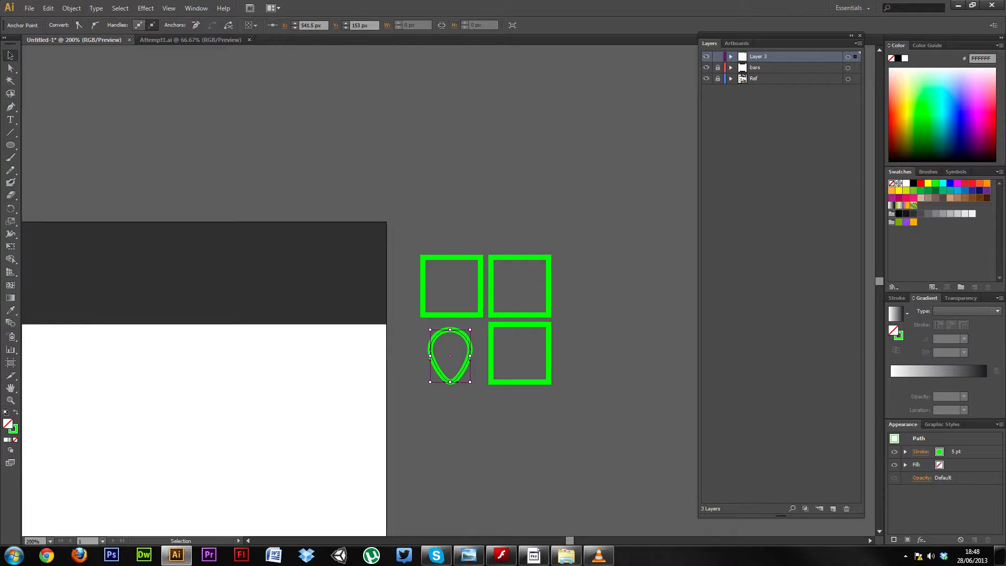
pyautogui.click(467, 333)
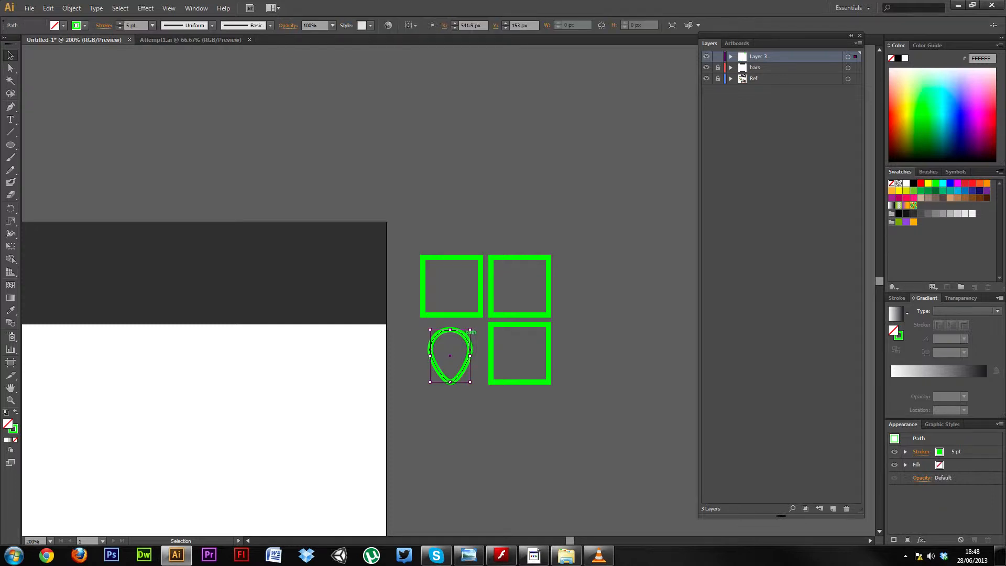
pyautogui.click(61, 26)
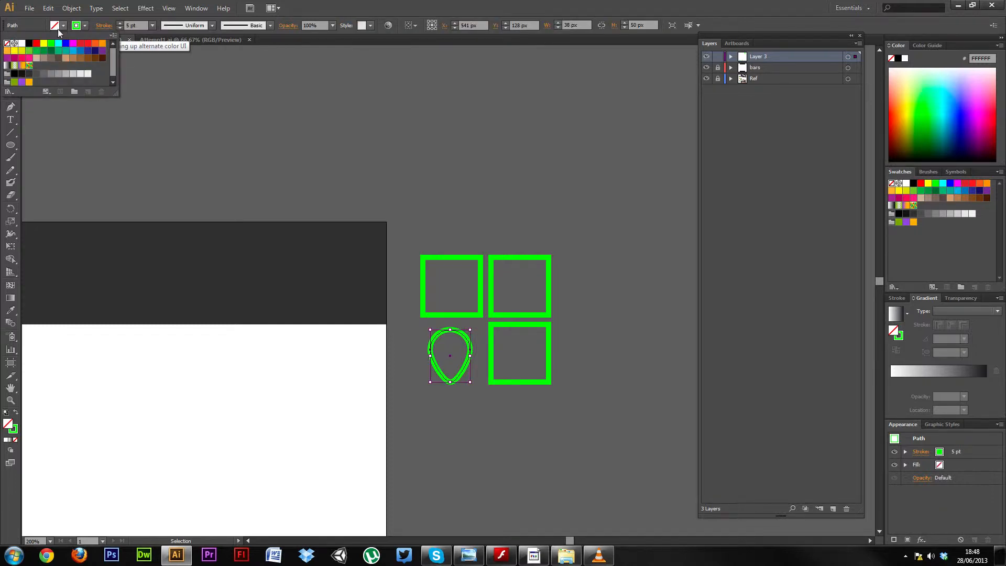
pyautogui.click(44, 51)
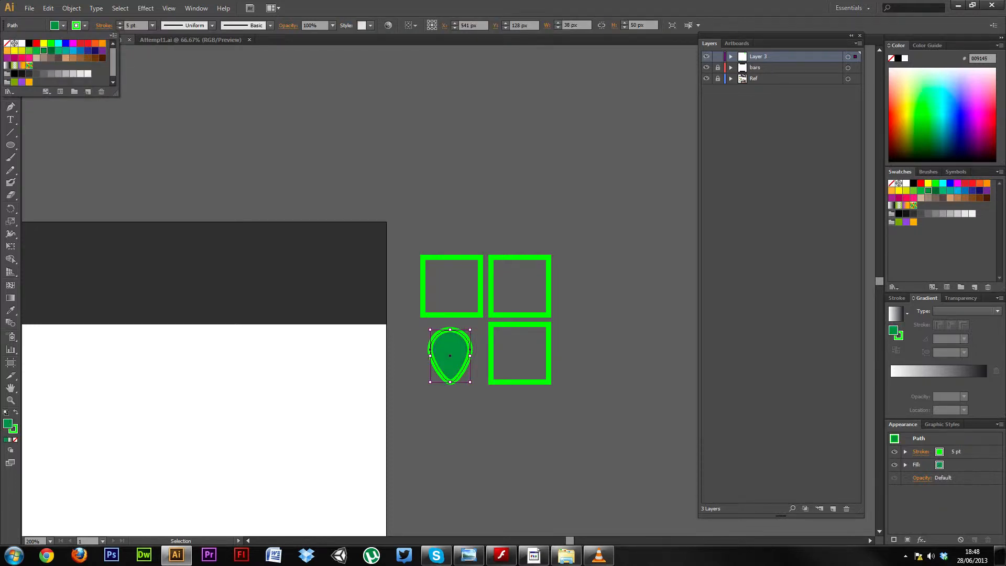
pyautogui.click(50, 50)
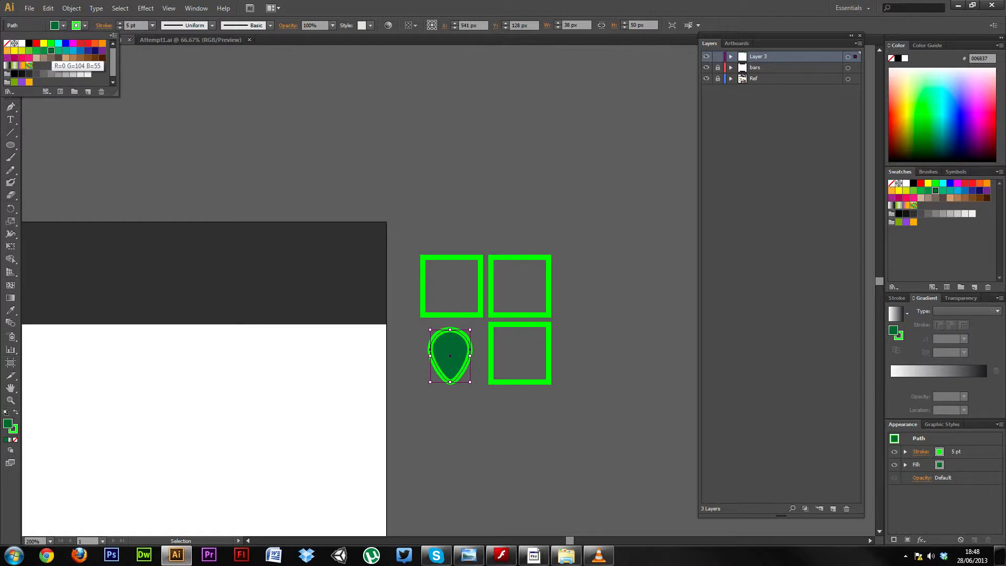
pyautogui.click(36, 24)
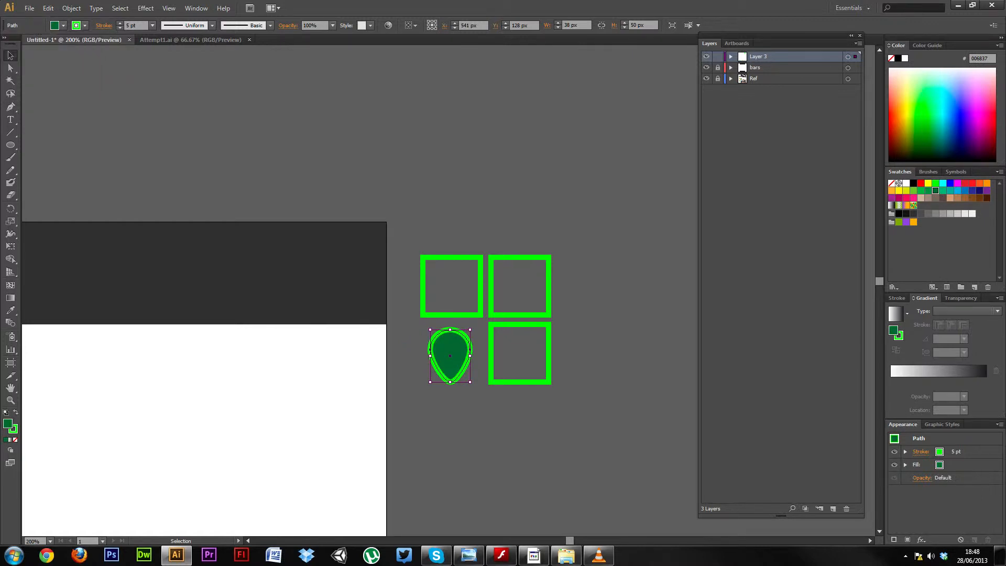
# Draw a circle about 15.5 px wide inside the map pin and centre it horizontally in the pin's upper part.
pyautogui.click(10, 145)
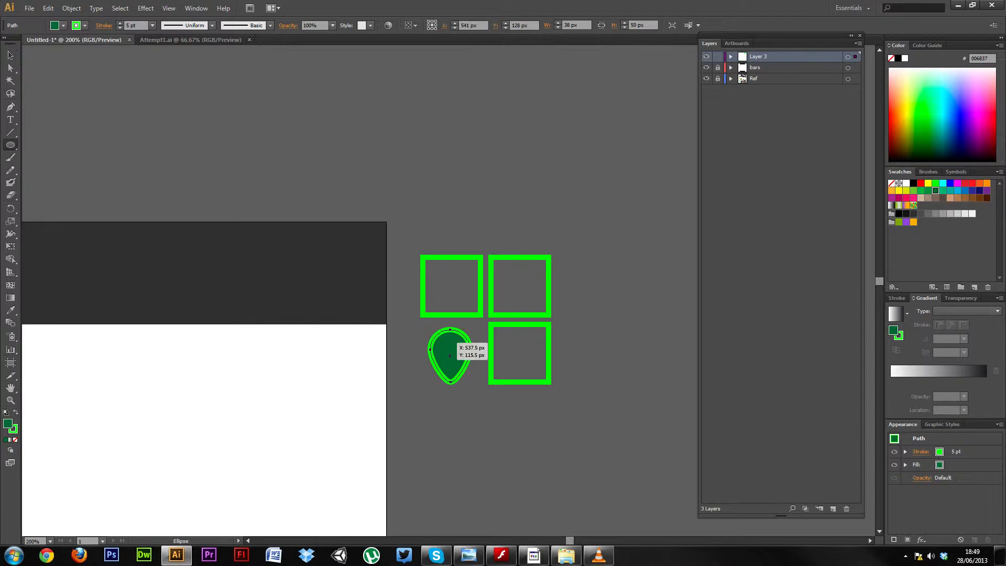
pyautogui.moveTo(446, 344); pyautogui.dragTo(462, 357)
pyautogui.click(10, 55)
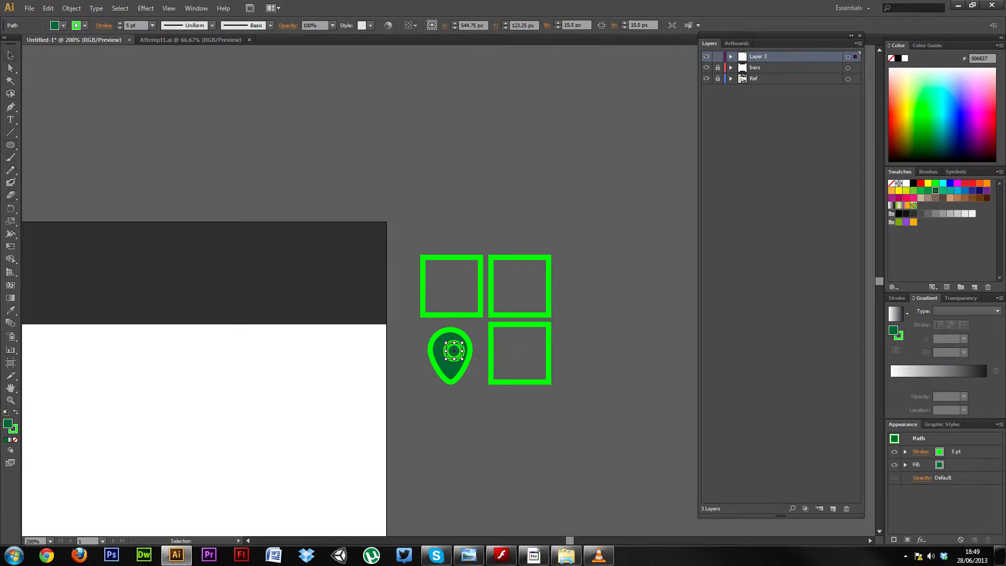
pyautogui.moveTo(458, 350); pyautogui.dragTo(450, 346)
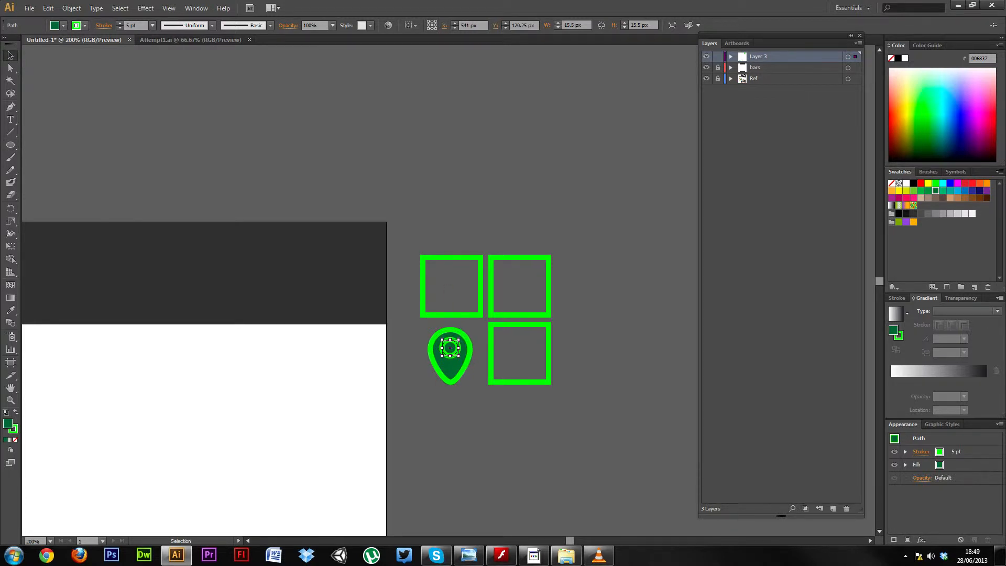
# Fill the small circle inside the map pin with RGB Green and remove its stroke.
pyautogui.click(63, 26)
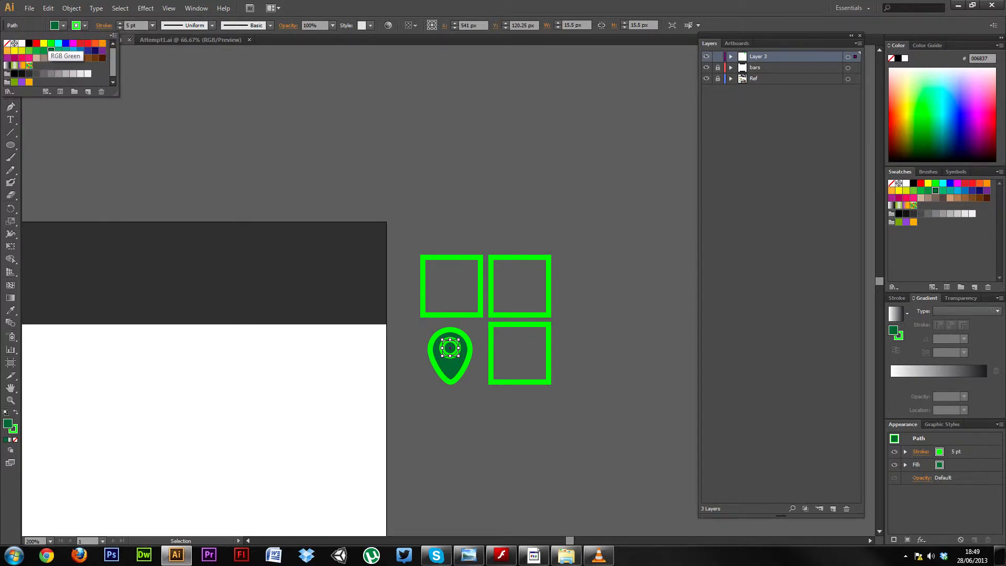
pyautogui.click(51, 44)
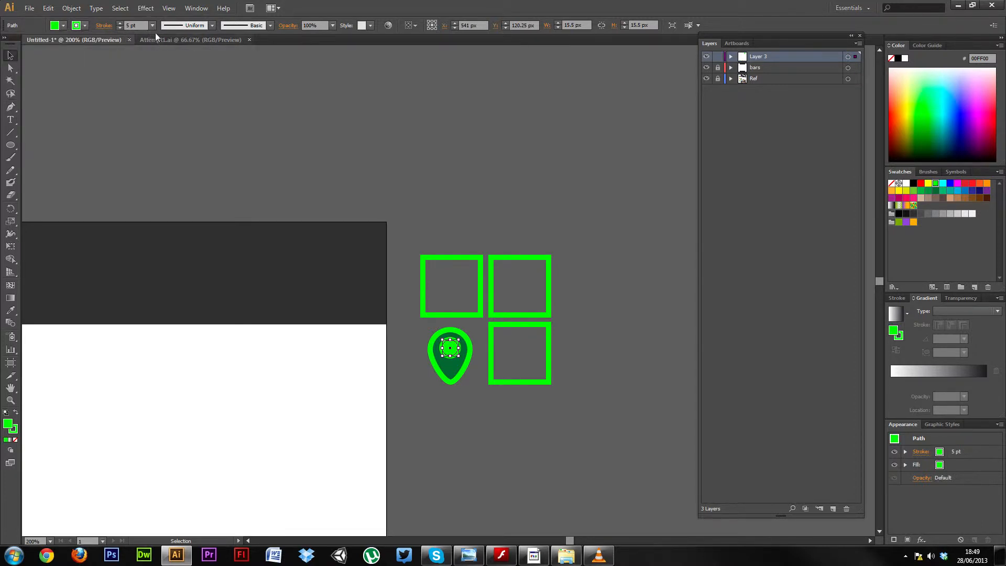
pyautogui.click(152, 25)
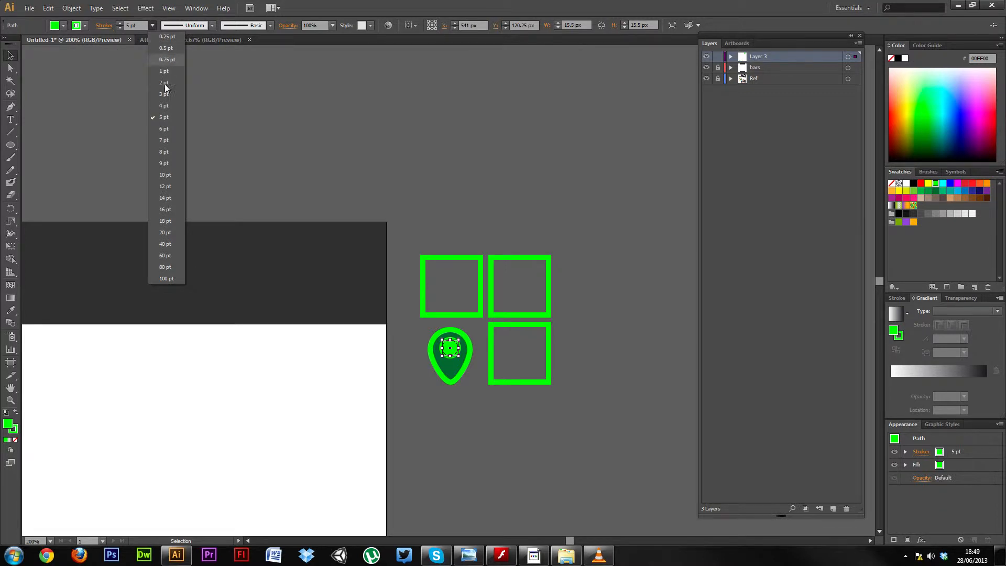
pyautogui.click(78, 26)
pyautogui.click(77, 26)
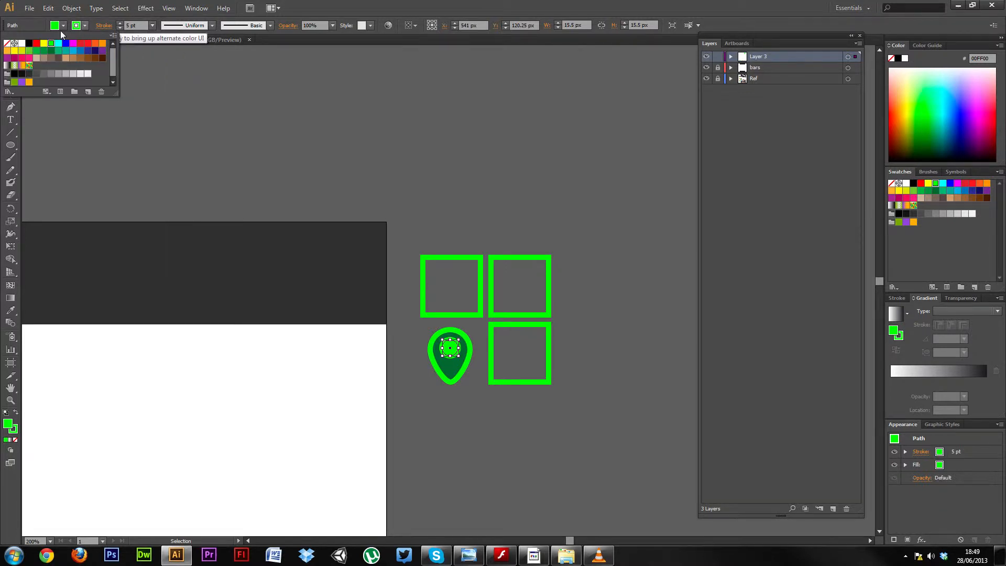
pyautogui.click(7, 44)
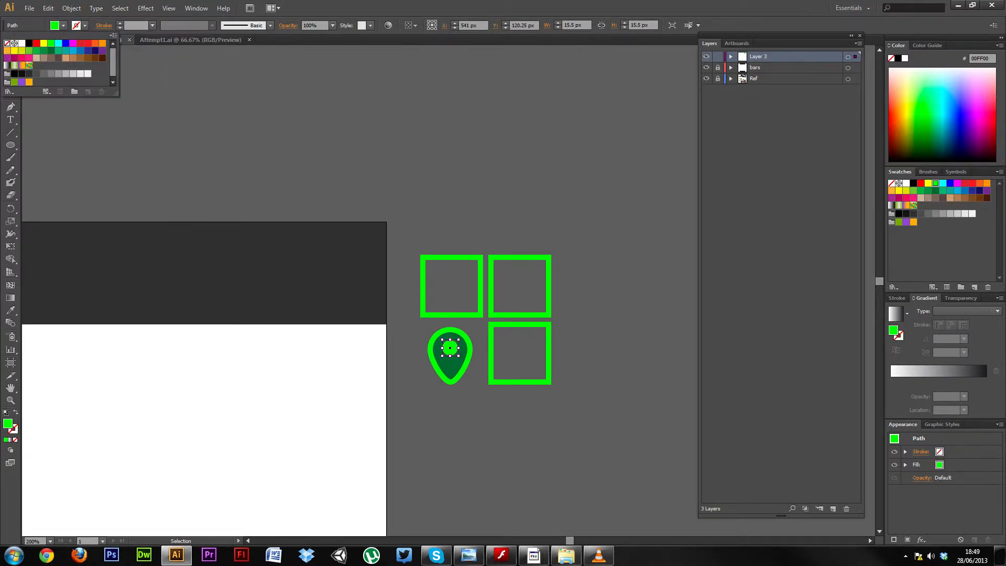
pyautogui.press('Escape')
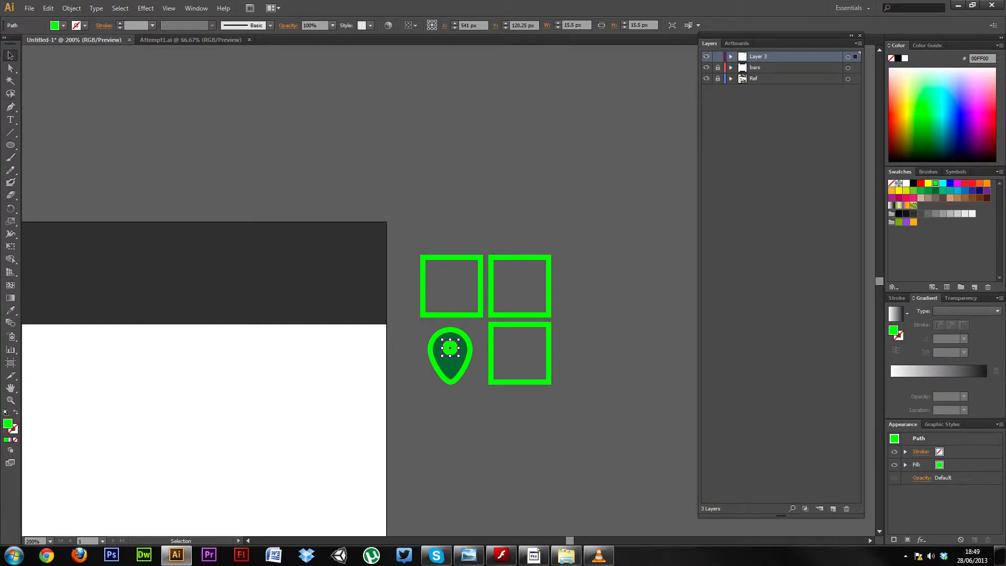
# Scale the whole squares-and-pin logo down to about 71 px wide and place it at the right end of the artboard's dark top bar.
pyautogui.hotkey('ctrl', '-')
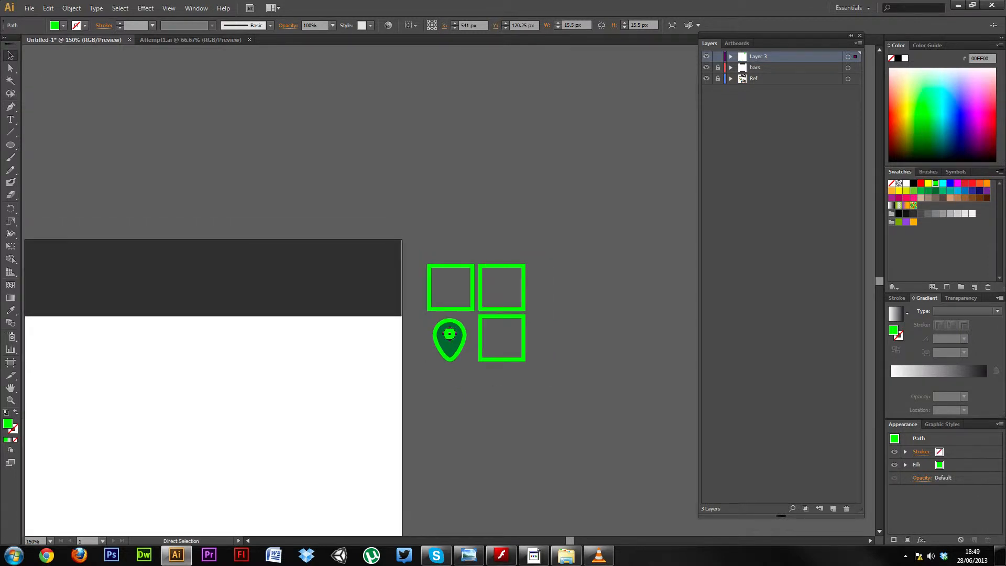
pyautogui.hotkey('ctrl', '-')
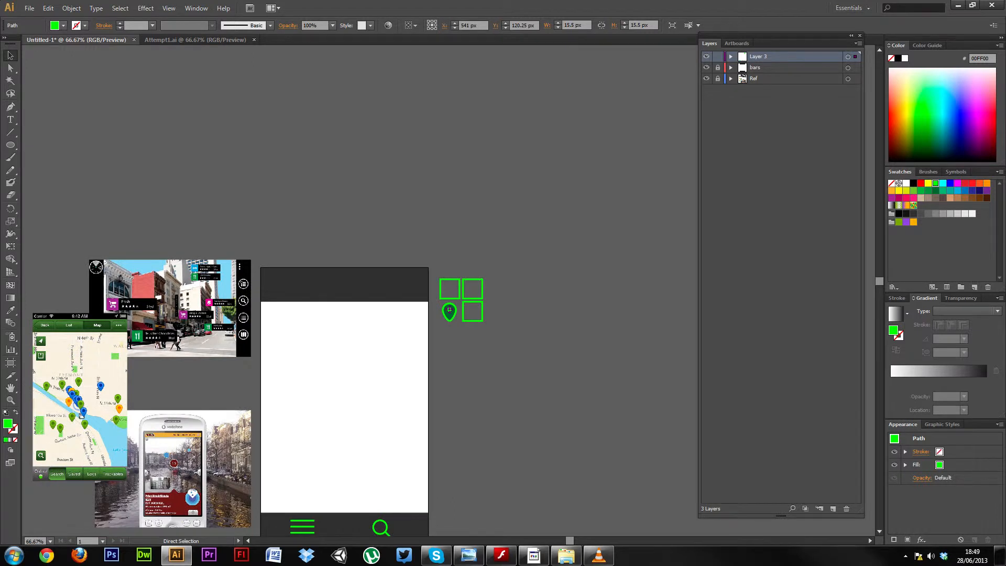
pyautogui.moveTo(881, 285); pyautogui.dragTo(879, 294)
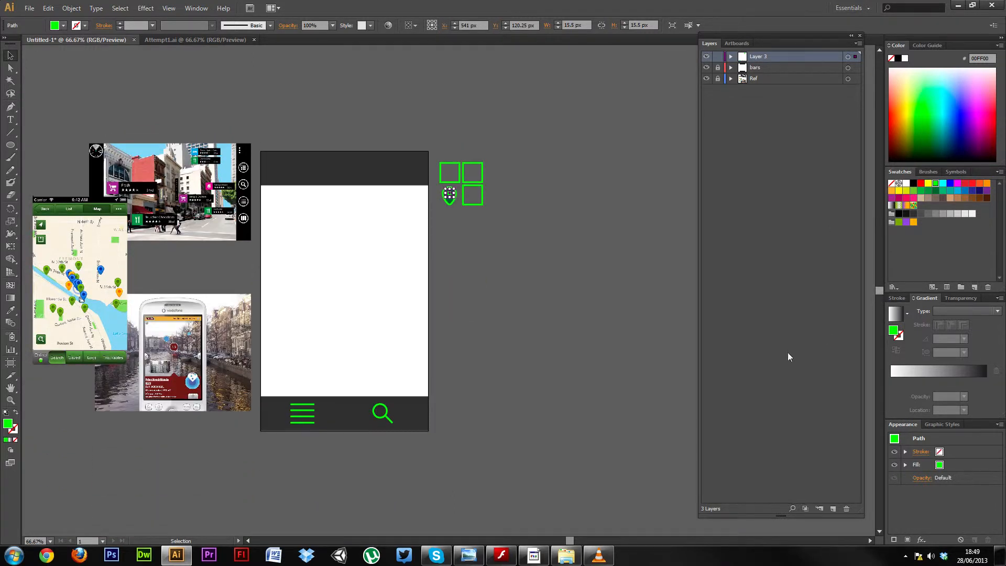
pyautogui.click(575, 540)
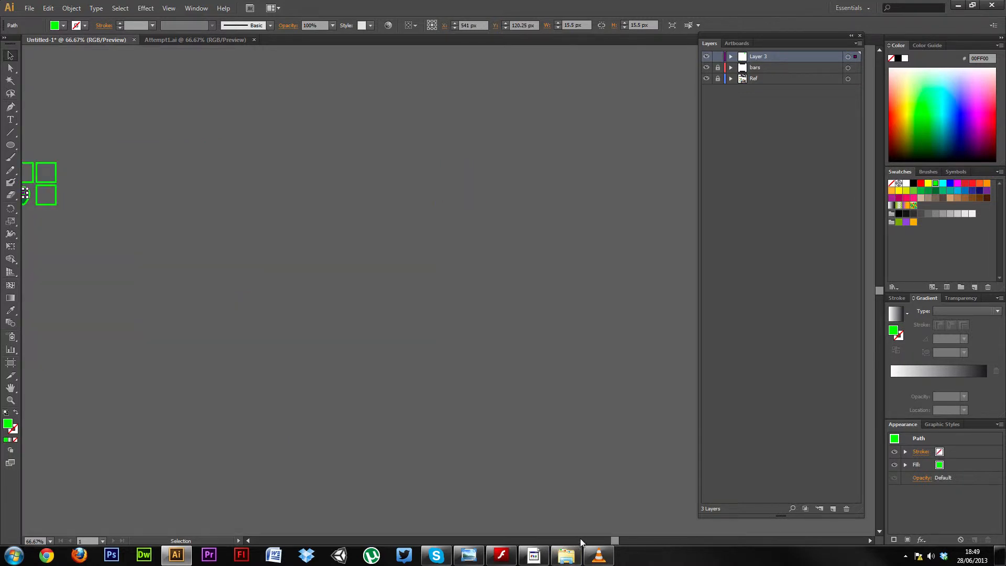
pyautogui.moveTo(621, 541); pyautogui.dragTo(559, 545)
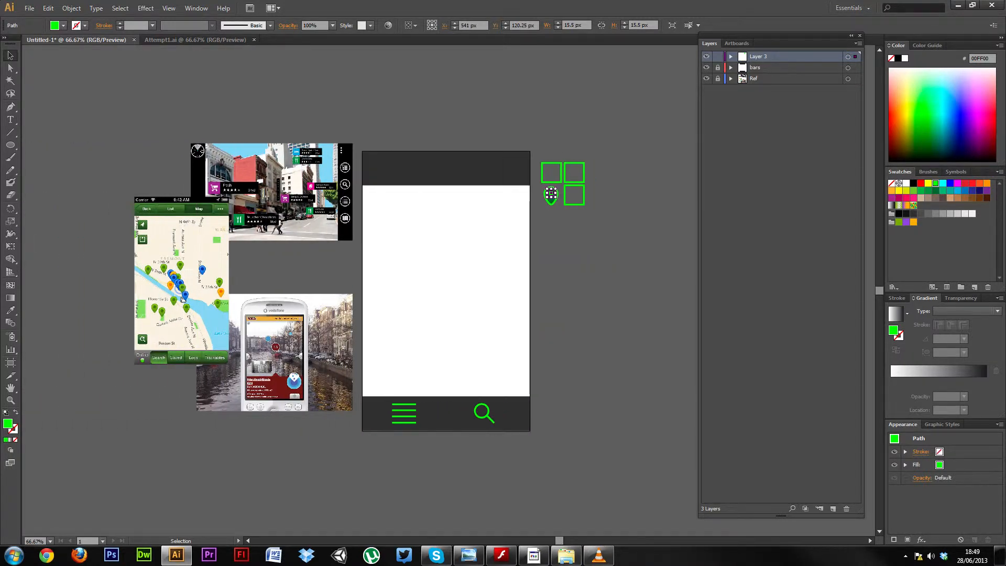
pyautogui.click(597, 293)
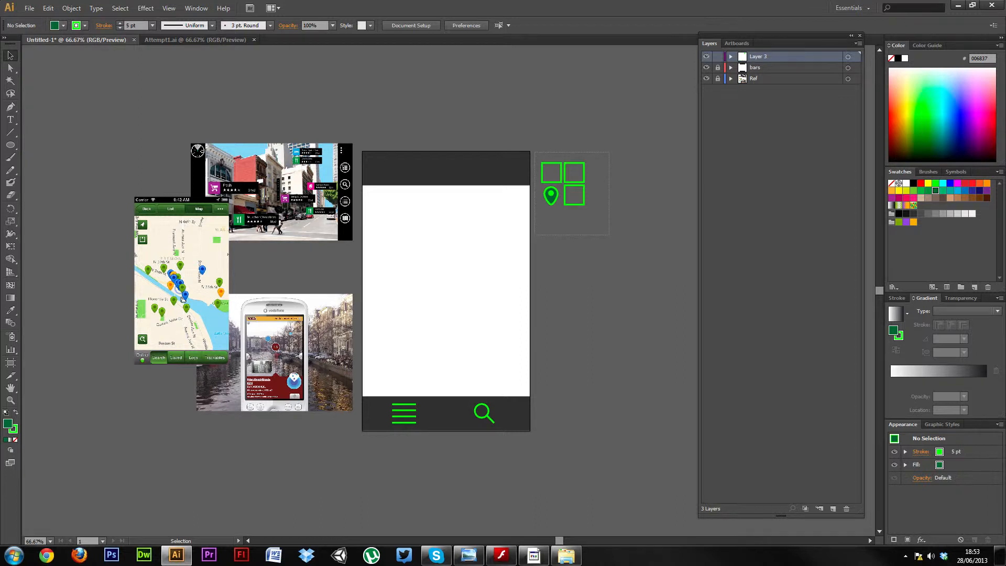
pyautogui.moveTo(534, 153); pyautogui.dragTo(603, 231)
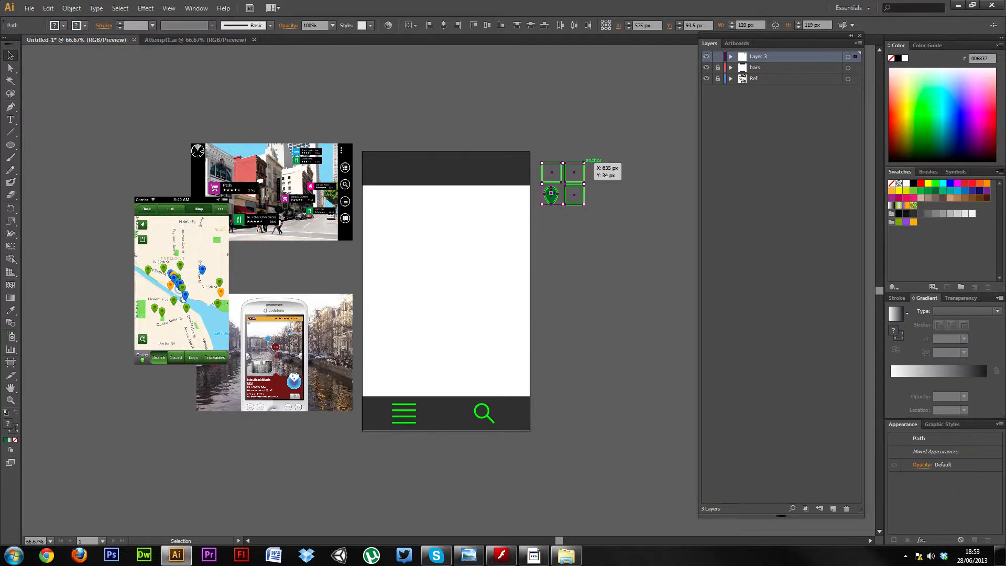
pyautogui.moveTo(584, 163); pyautogui.dragTo(513, 166)
pyautogui.hotkey('ctrl', 'shift', 'a')
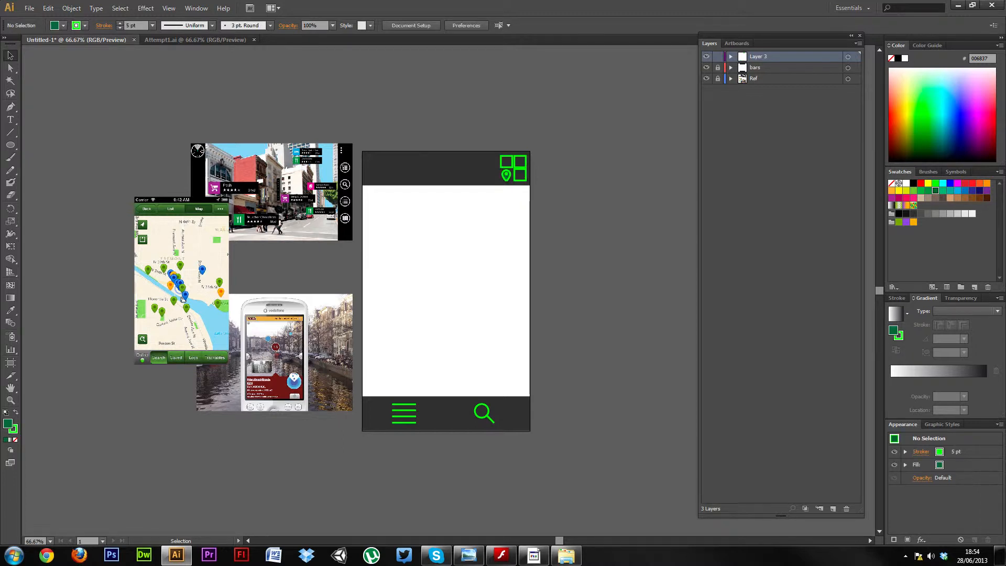
# Set the stroke weight of all the logo's shapes to 3 pt and deselect them.
pyautogui.hotkey('ctrl', 'a')
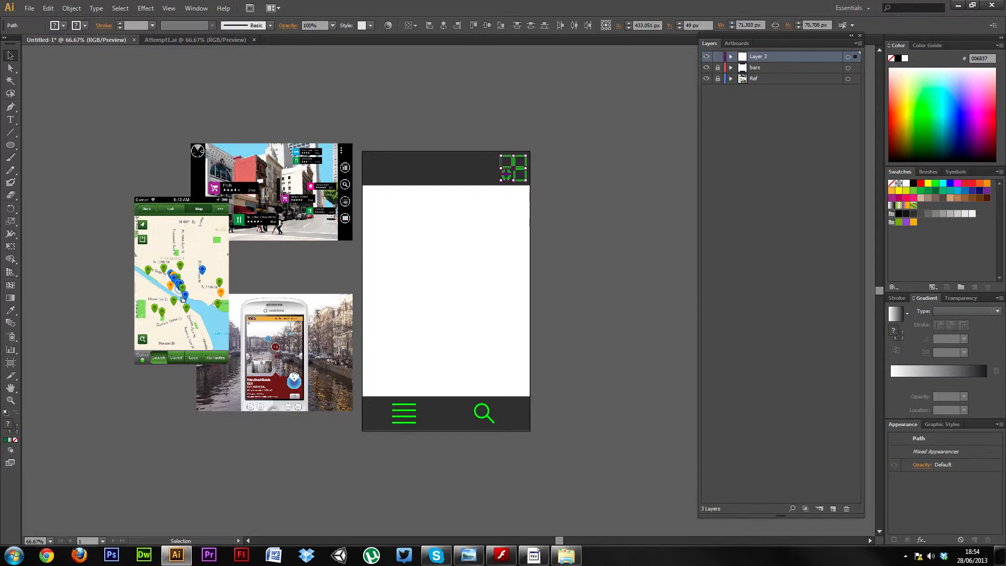
pyautogui.click(153, 25)
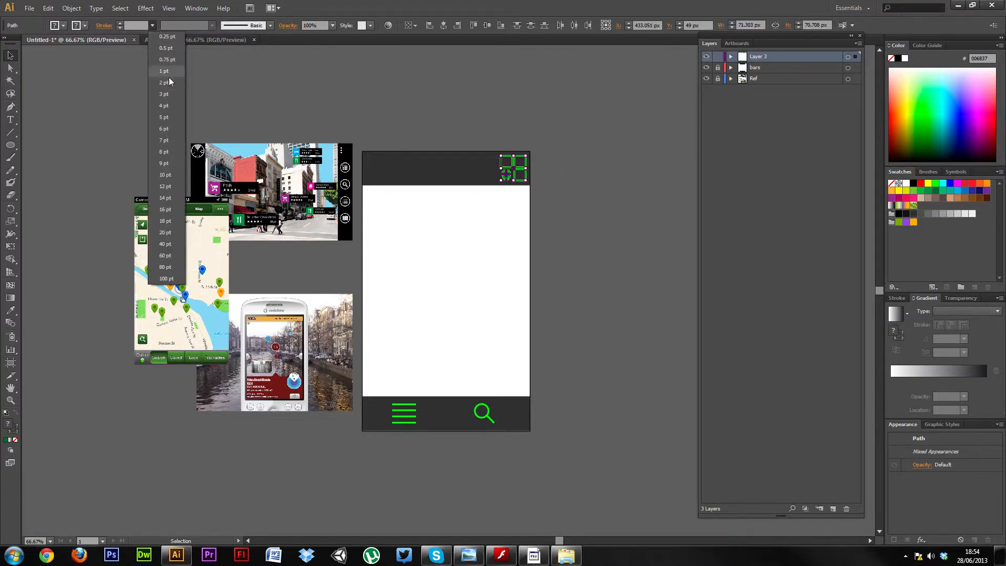
pyautogui.click(166, 94)
pyautogui.hotkey('ctrl', 'shift', 'a')
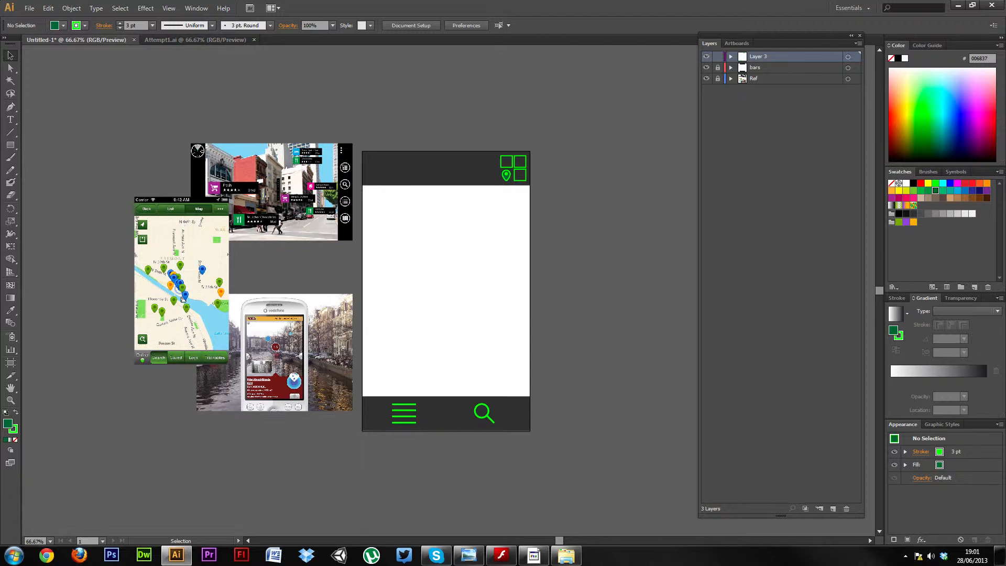
# Check the map icon in the Attempt1 artwork, and draw a square about 162 px wide to the right of the untitled document's artboard.
pyautogui.click(206, 40)
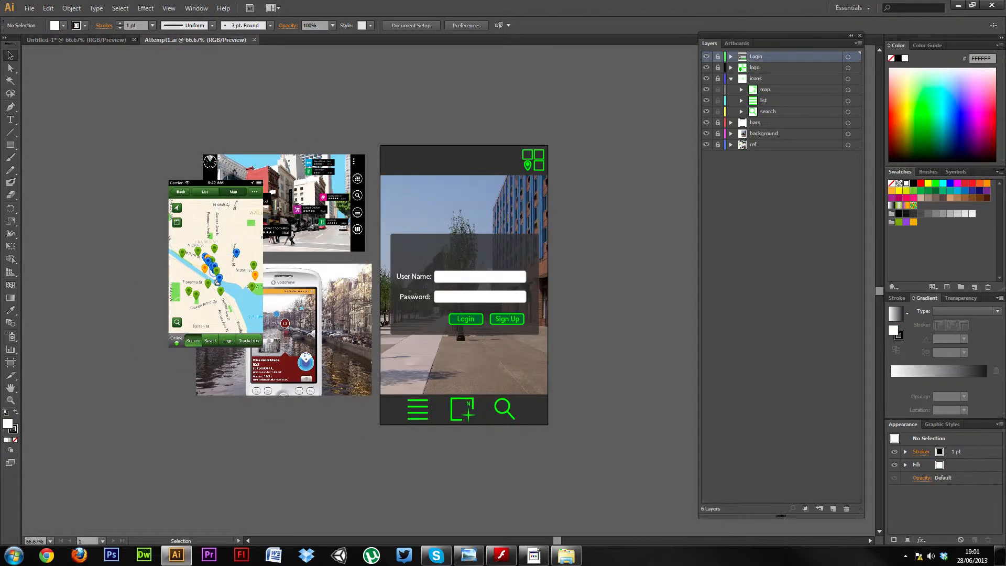
pyautogui.click(87, 41)
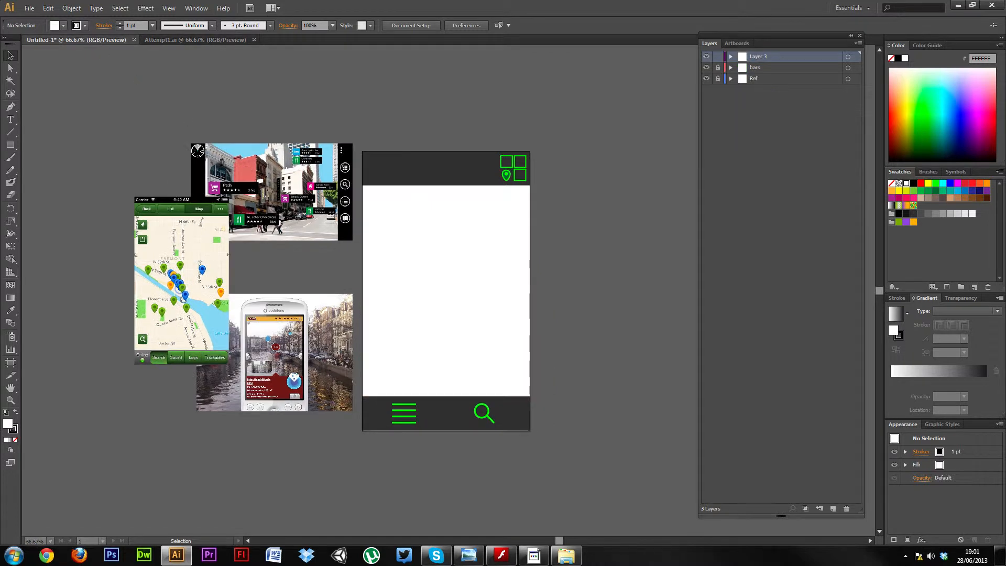
pyautogui.click(11, 147)
pyautogui.click(103, 145)
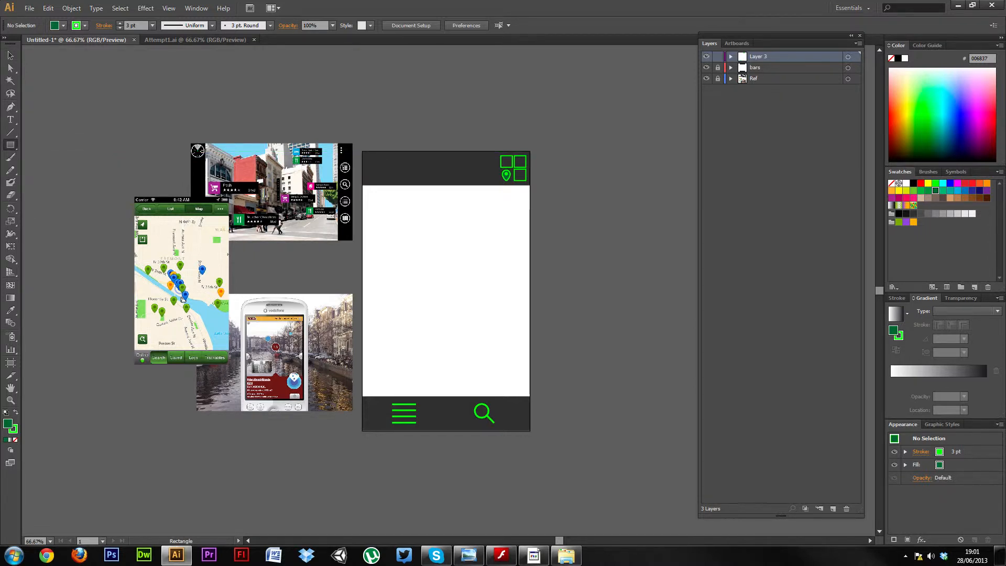
pyautogui.moveTo(546, 155); pyautogui.dragTo(603, 212)
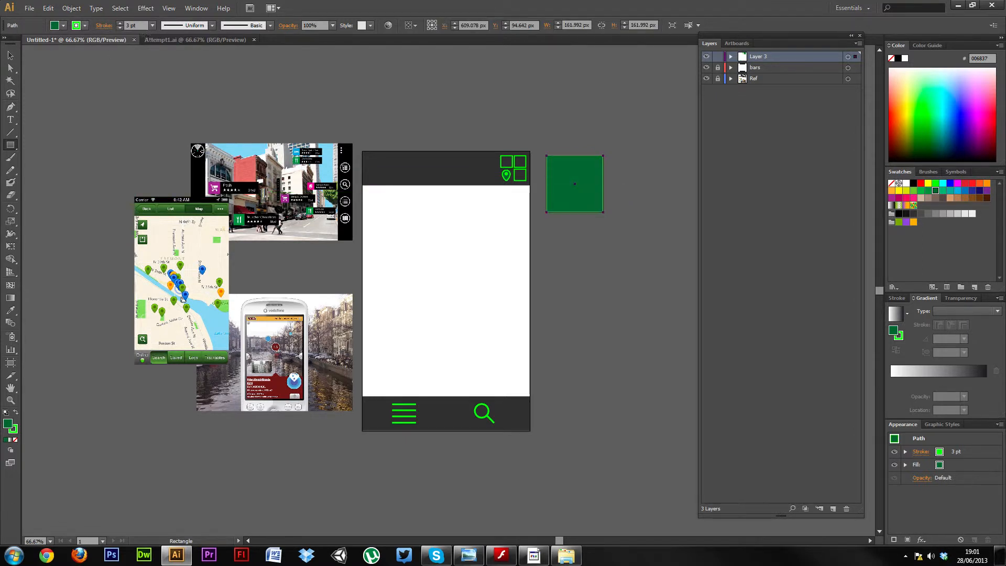
# Give the new square a 5 pt stroke and no fill.
pyautogui.click(152, 25)
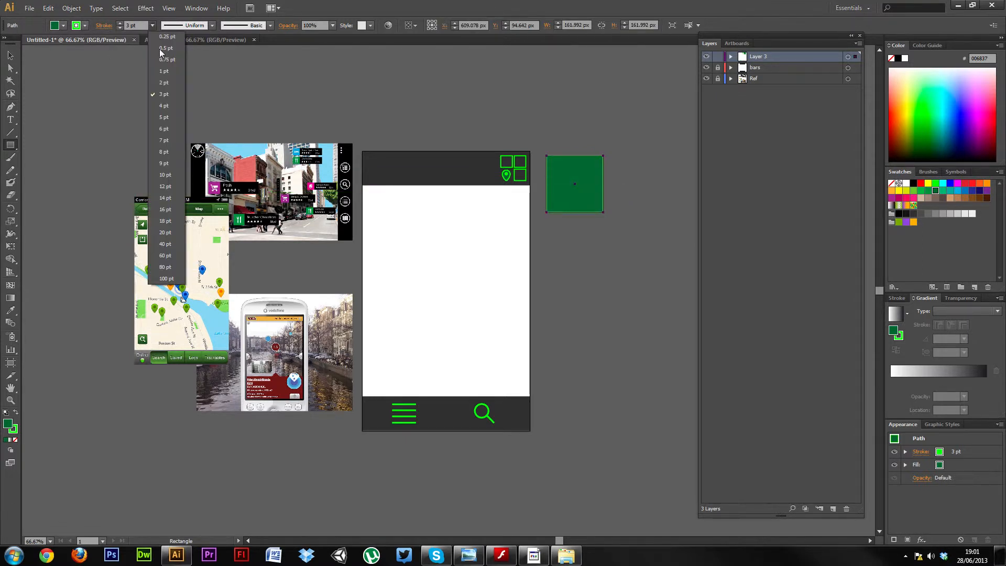
pyautogui.click(168, 121)
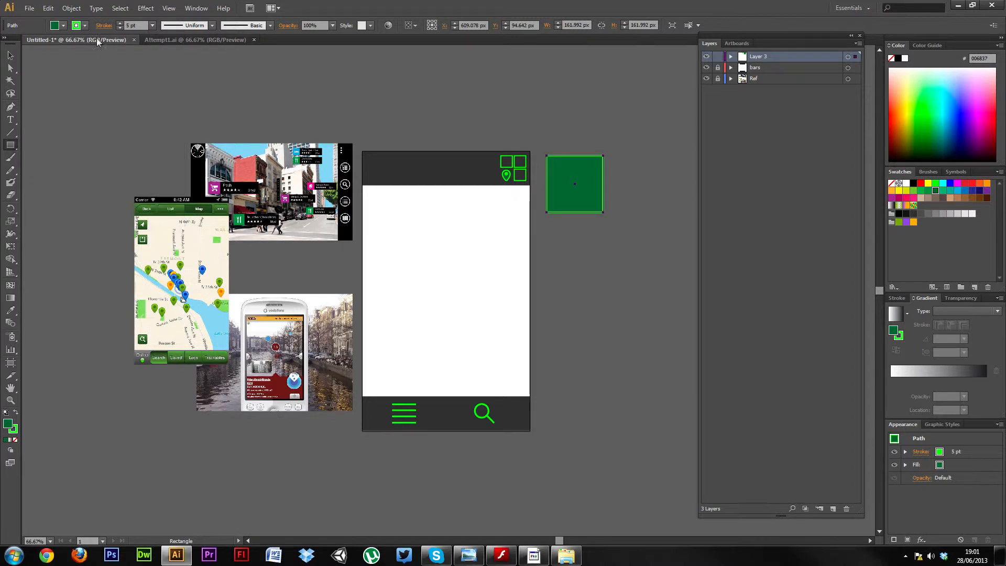
pyautogui.click(64, 27)
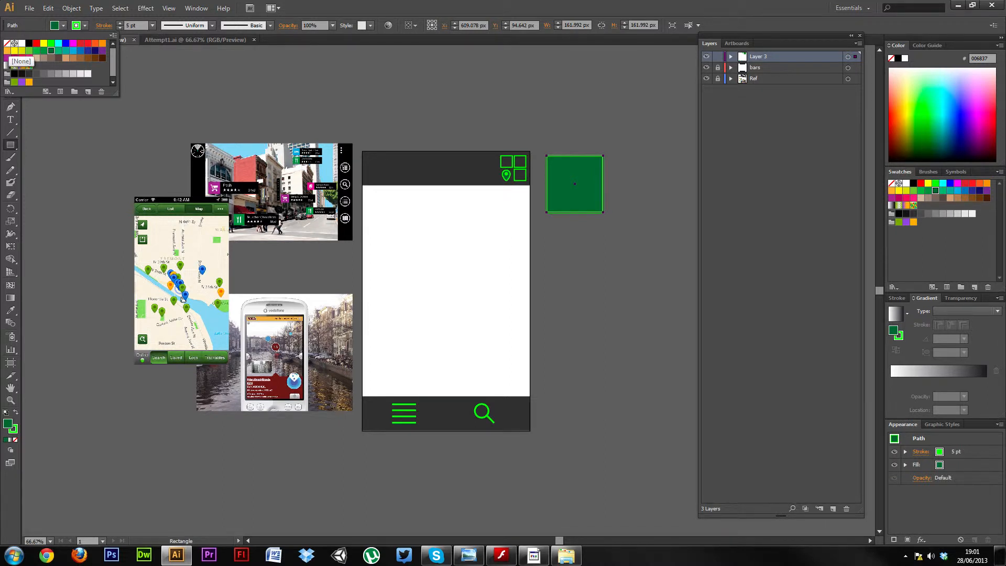
pyautogui.click(8, 43)
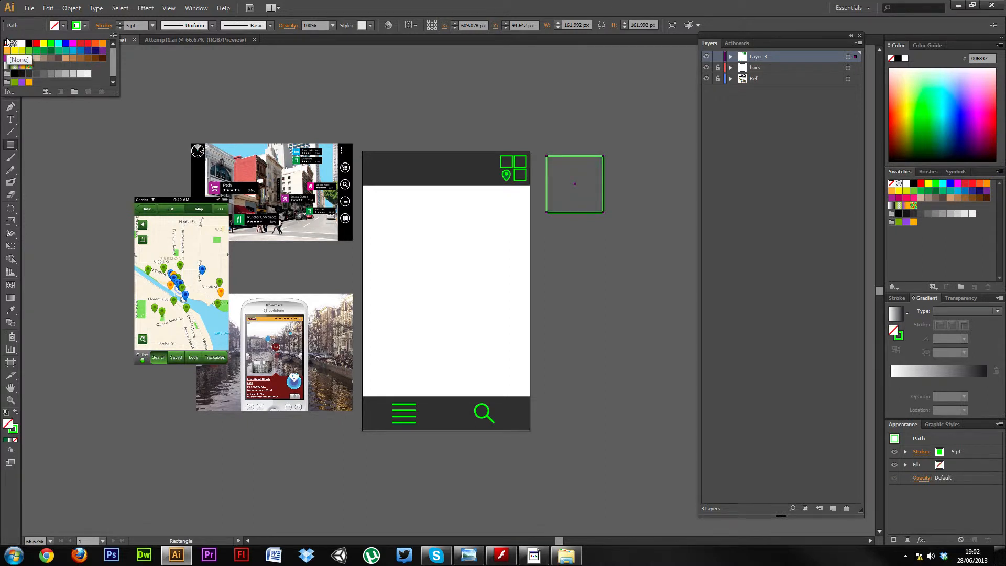
pyautogui.click(30, 23)
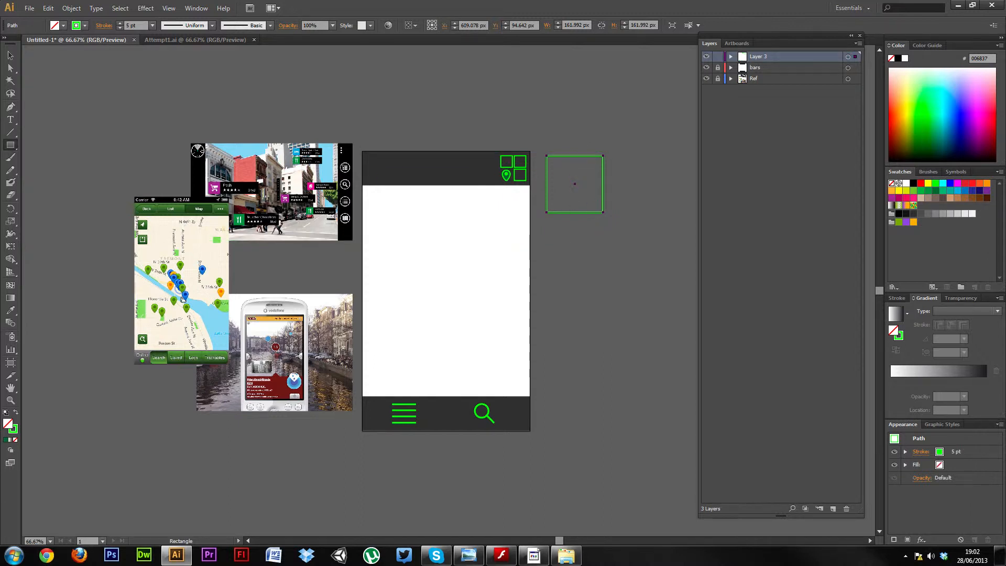
# Try deleting the square's lower-right corner anchor point, and undo the deletion.
pyautogui.click(11, 68)
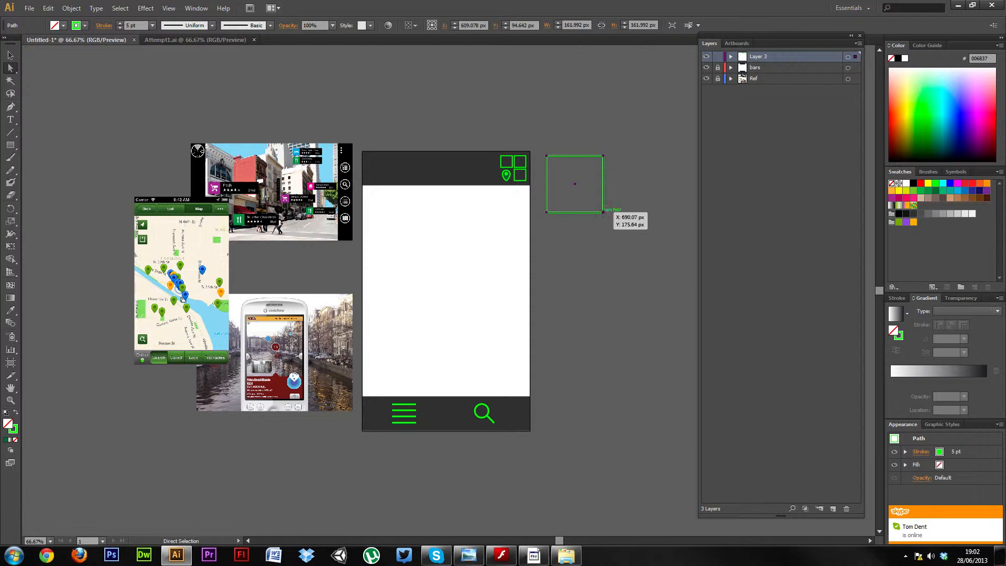
pyautogui.click(602, 212)
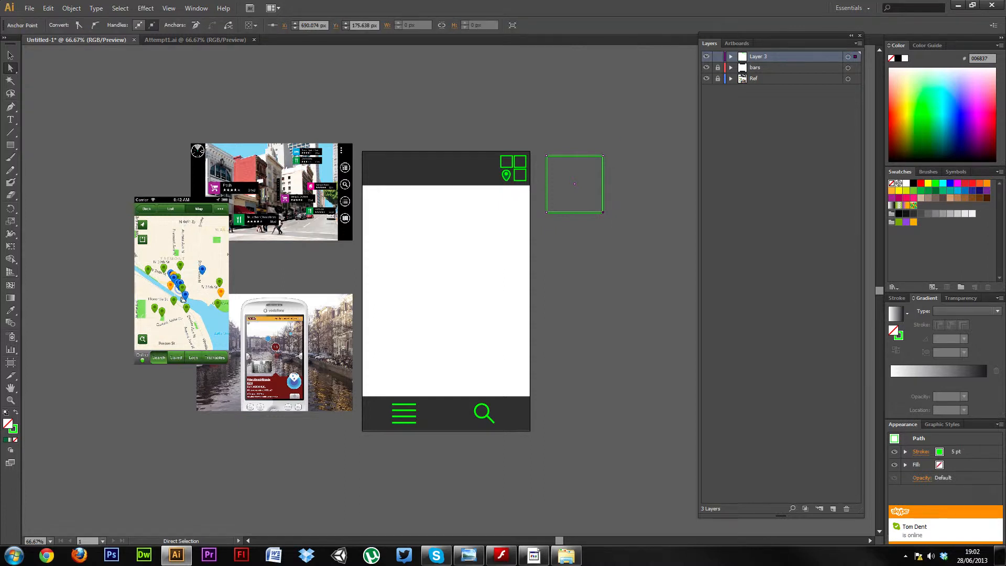
pyautogui.press('Delete')
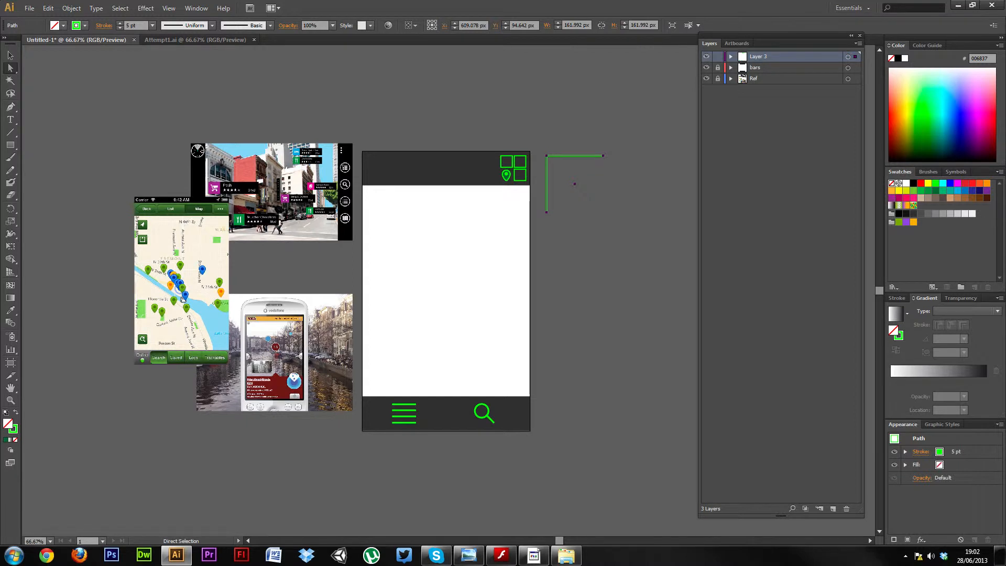
pyautogui.hotkey('ctrl', 'z')
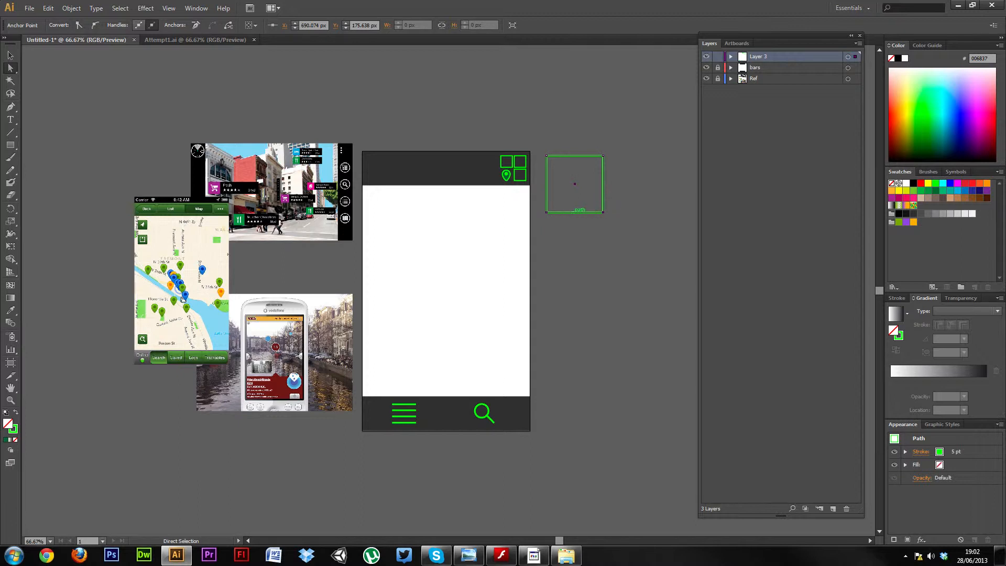
# Add anchor points at the midpoints of the square's bottom and right edges with the Pen tool.
pyautogui.click(11, 107)
pyautogui.click(574, 214)
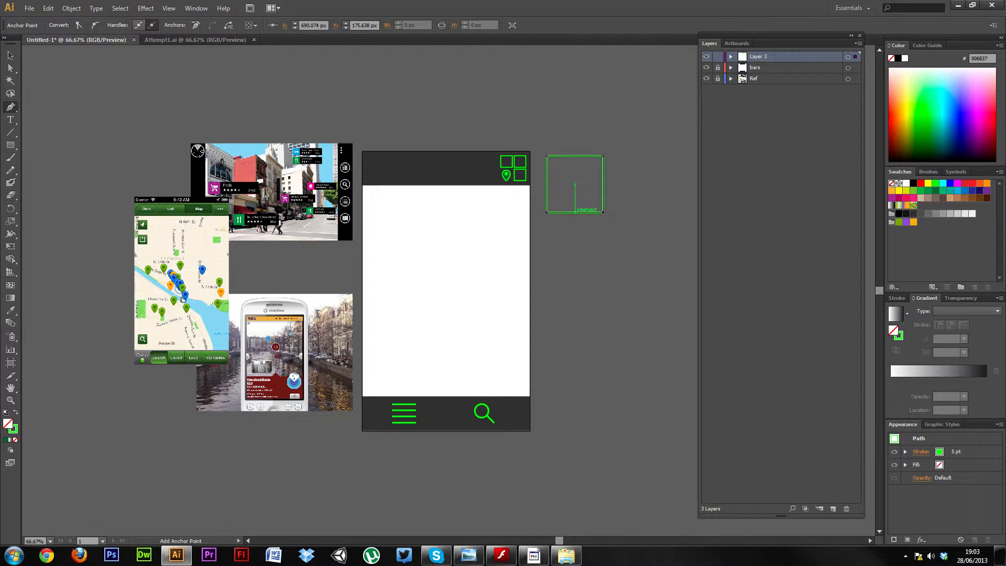
pyautogui.click(574, 213)
pyautogui.click(603, 183)
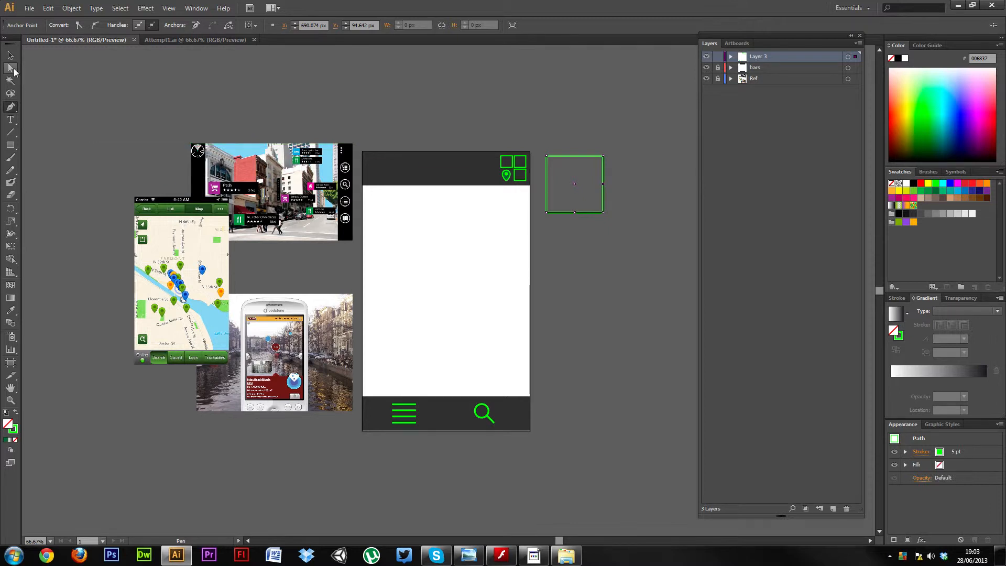
# Delete the square's lower-right corner anchor point to open that corner between the two midpoint anchors.
pyautogui.click(10, 69)
pyautogui.click(603, 213)
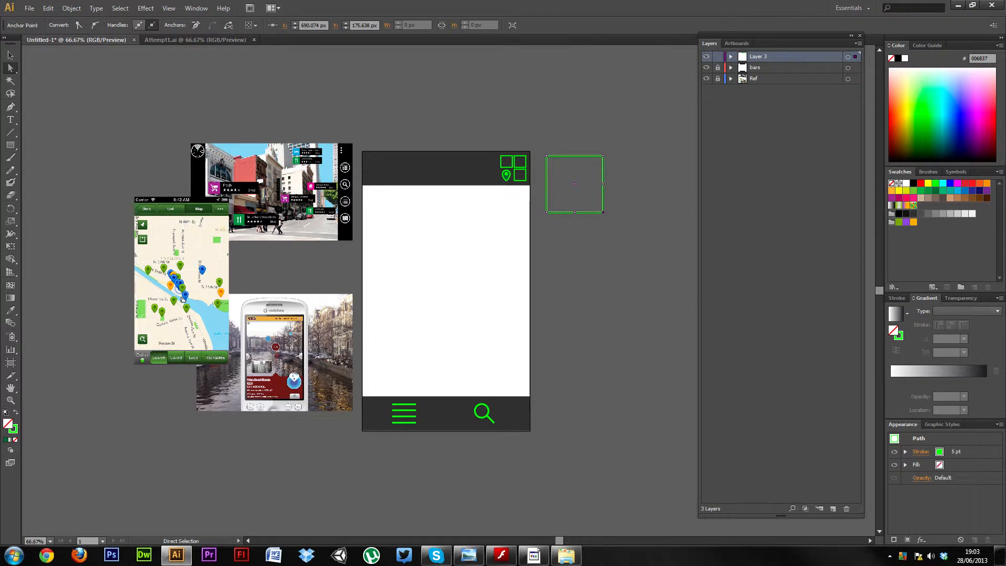
pyautogui.press('Delete')
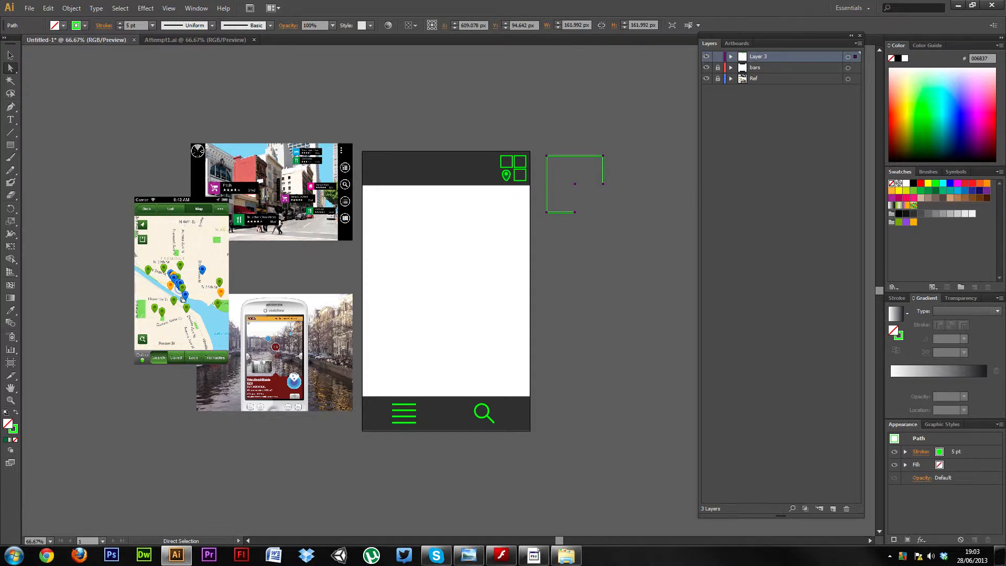
pyautogui.press('v')
pyautogui.press('a')
pyautogui.press('v')
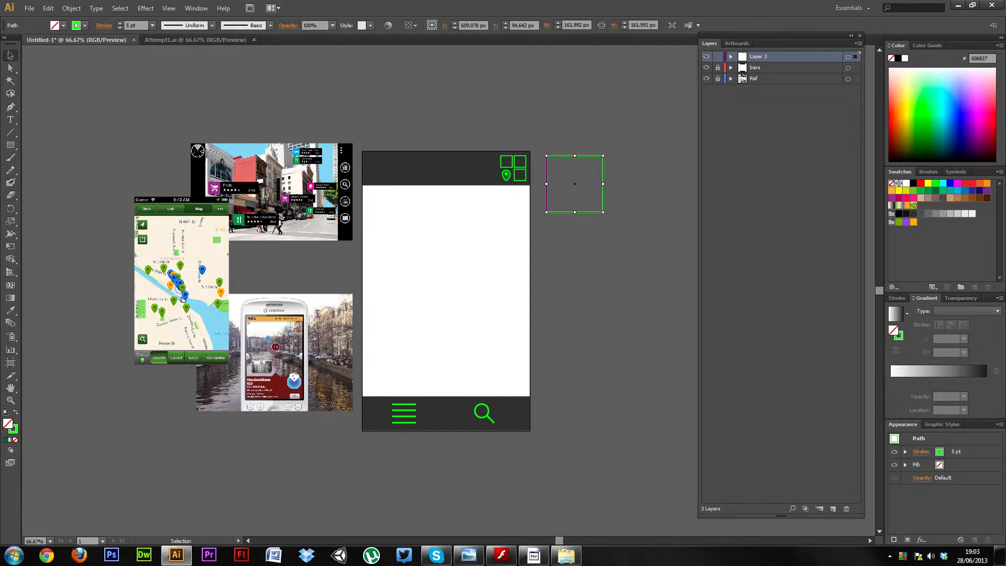
# Delete the open-cornered square and draw a new square about 172 px wide beside the artboard's upper edge.
pyautogui.press('Delete')
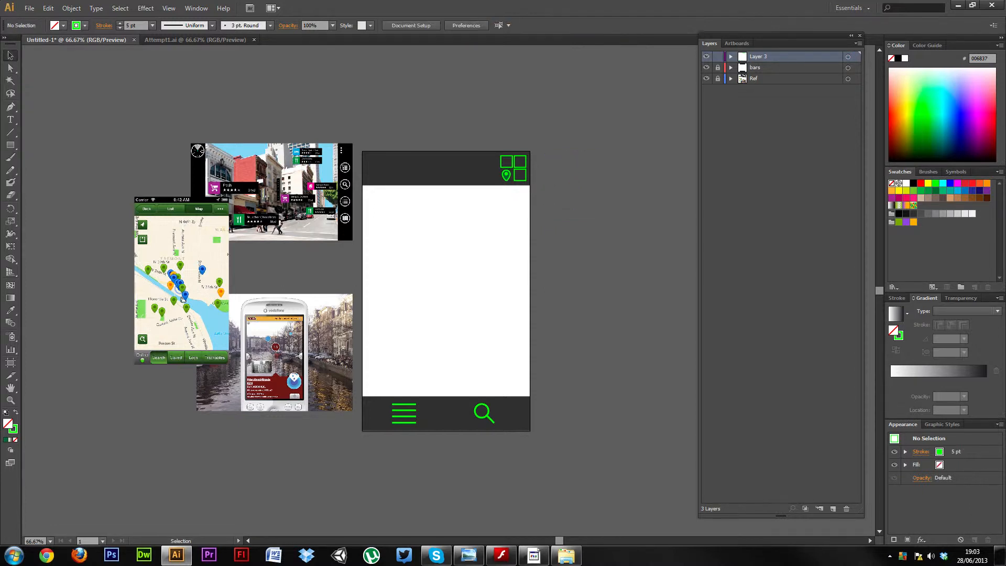
pyautogui.click(11, 146)
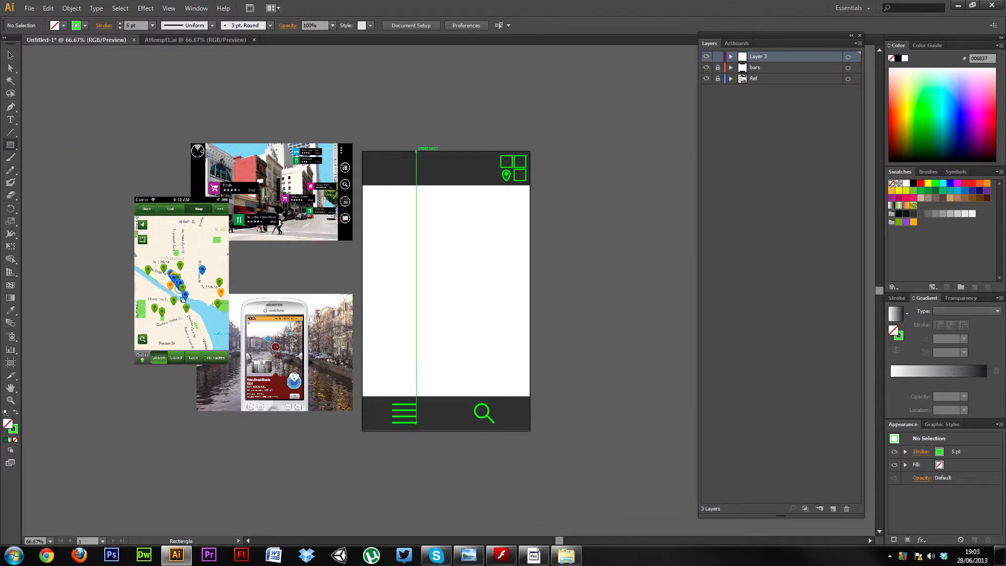
pyautogui.moveTo(550, 156); pyautogui.dragTo(610, 216)
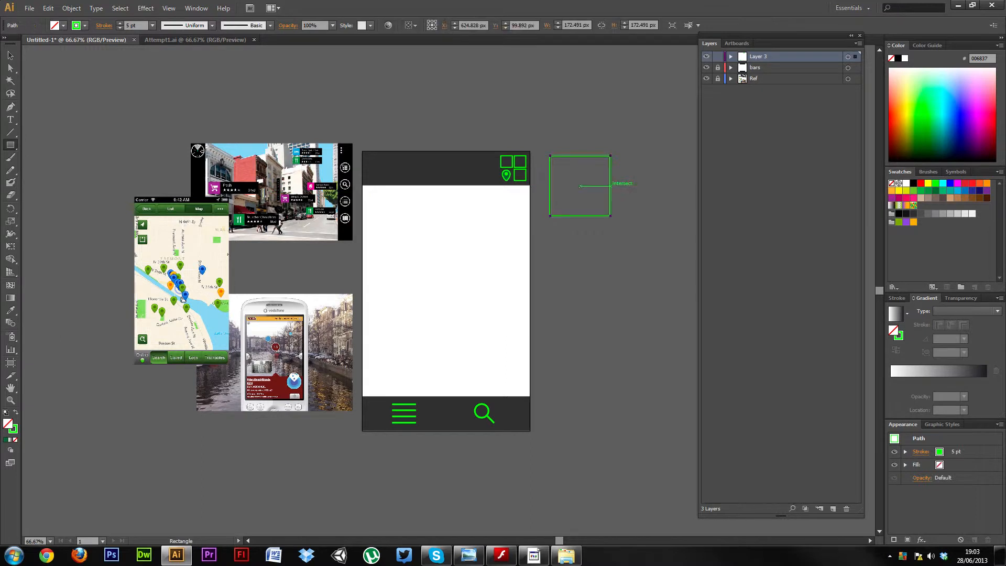
# Add anchor points at the midpoints of the square's bottom and right edges, and delete its lower-right corner anchor point.
pyautogui.click(11, 109)
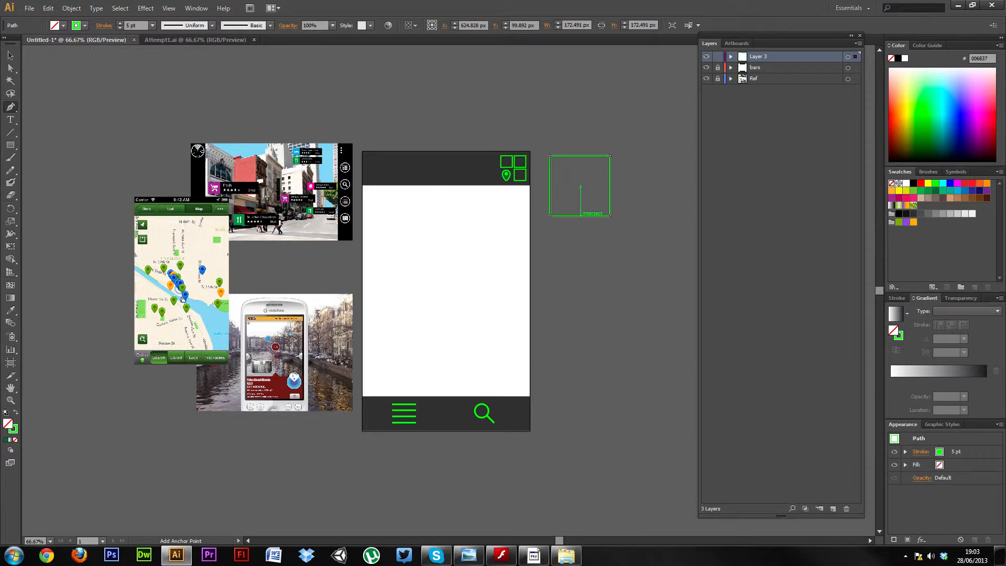
pyautogui.click(580, 214)
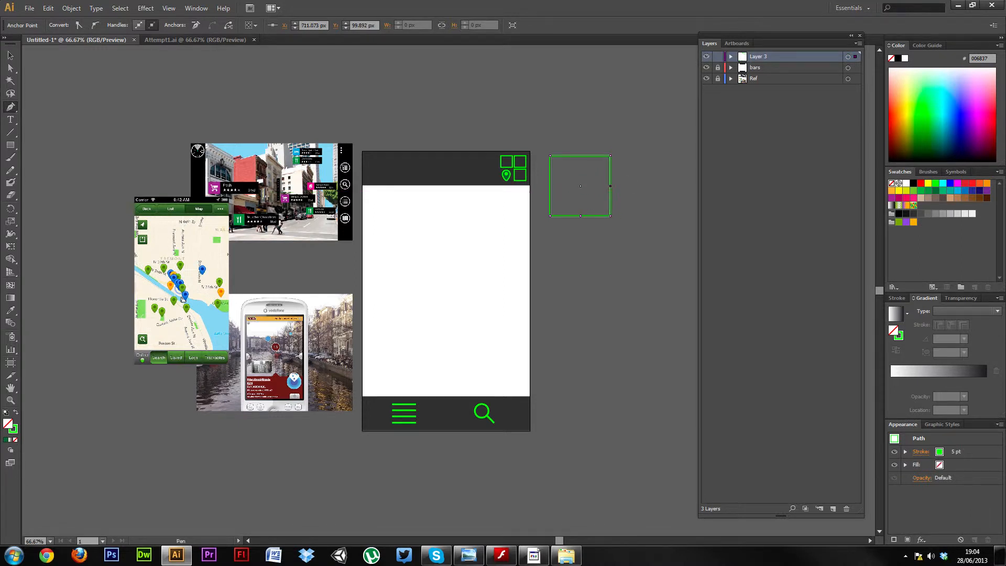
pyautogui.click(10, 69)
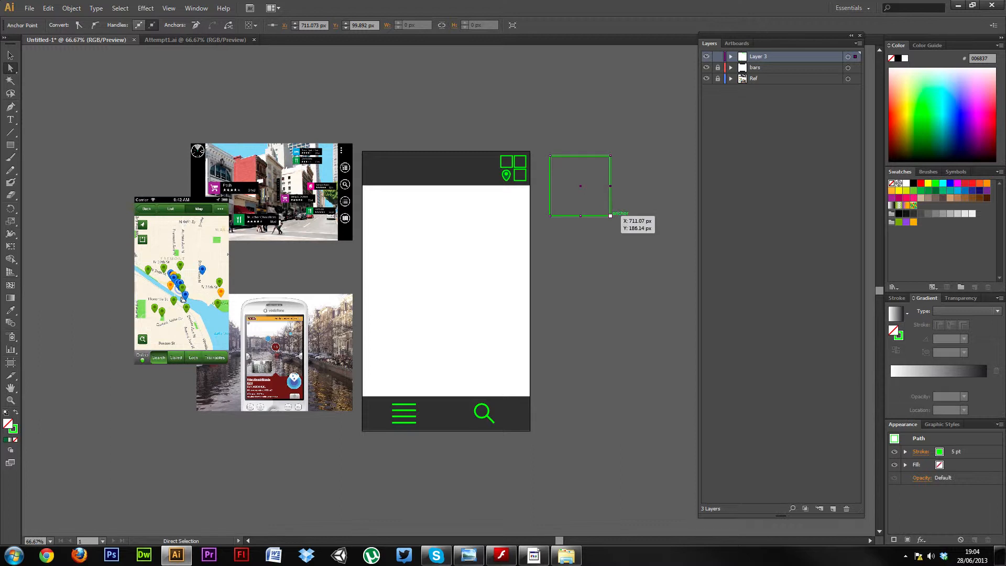
pyautogui.click(610, 215)
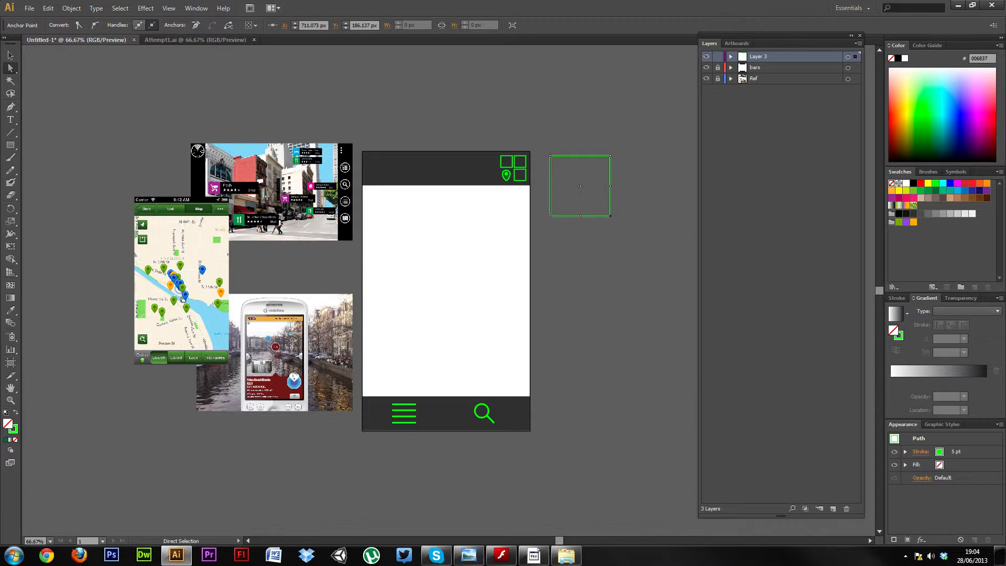
pyautogui.press('Delete')
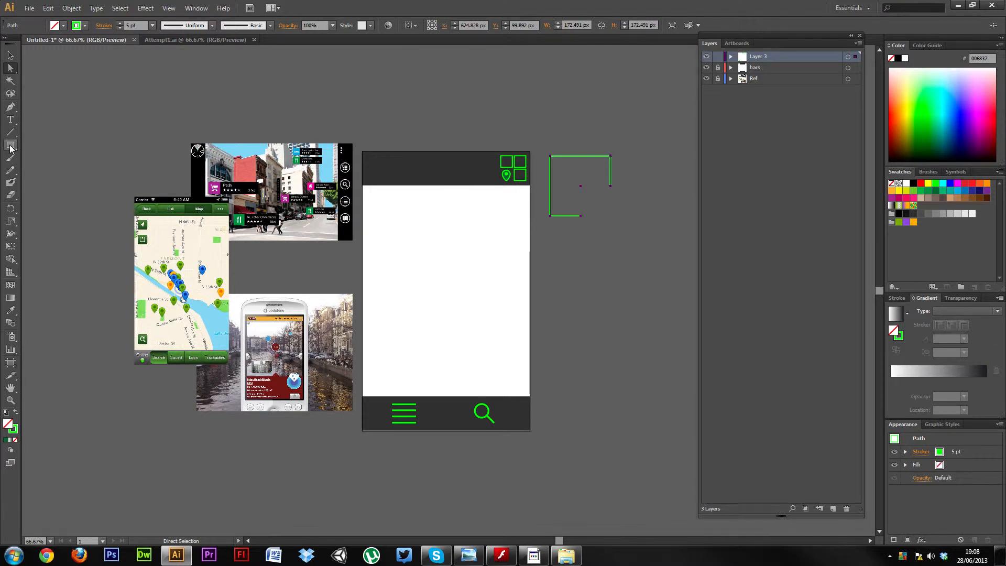
pyautogui.moveTo(10, 149); pyautogui.dragTo(69, 196)
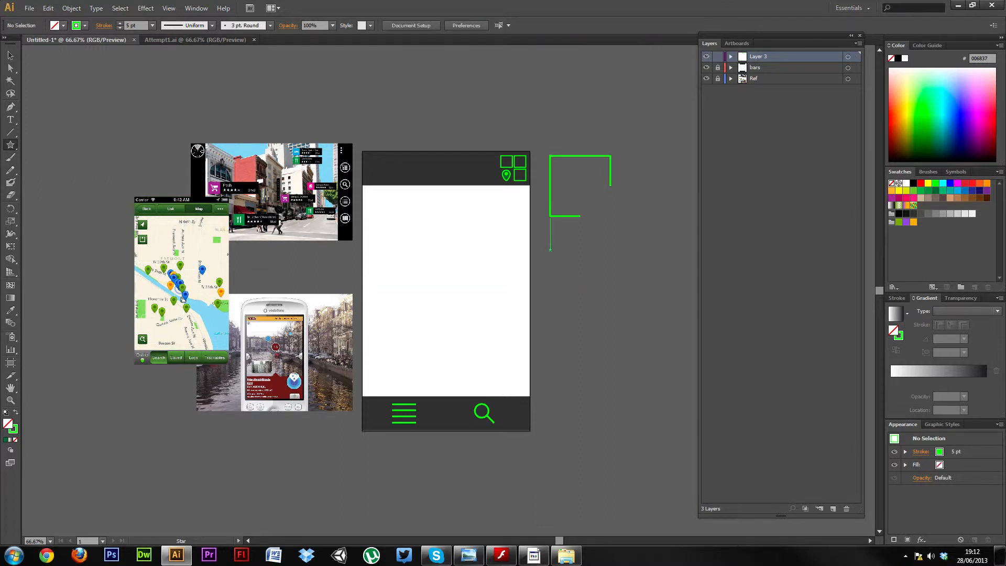
pyautogui.moveTo(550, 246); pyautogui.dragTo(582, 264)
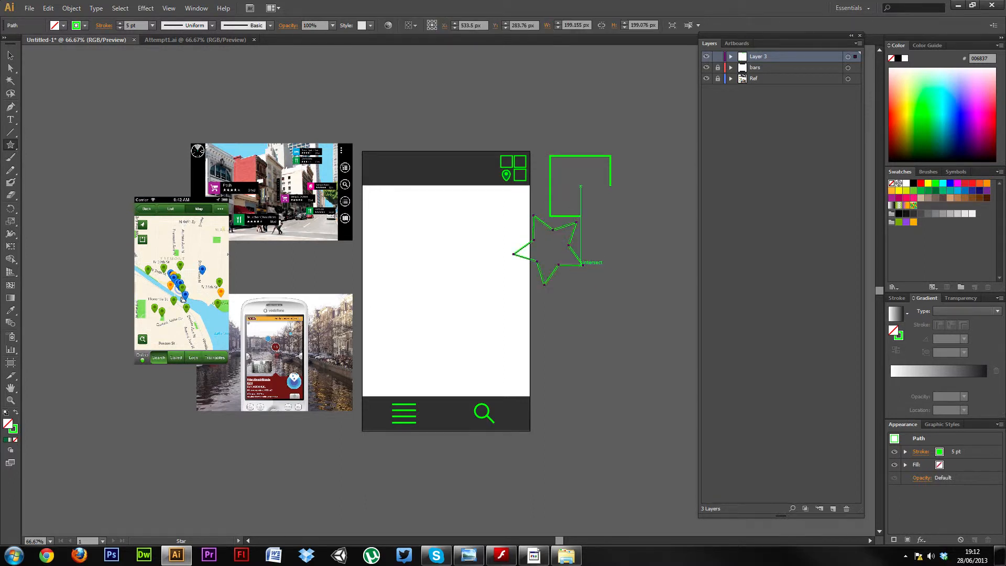
pyautogui.press('Delete')
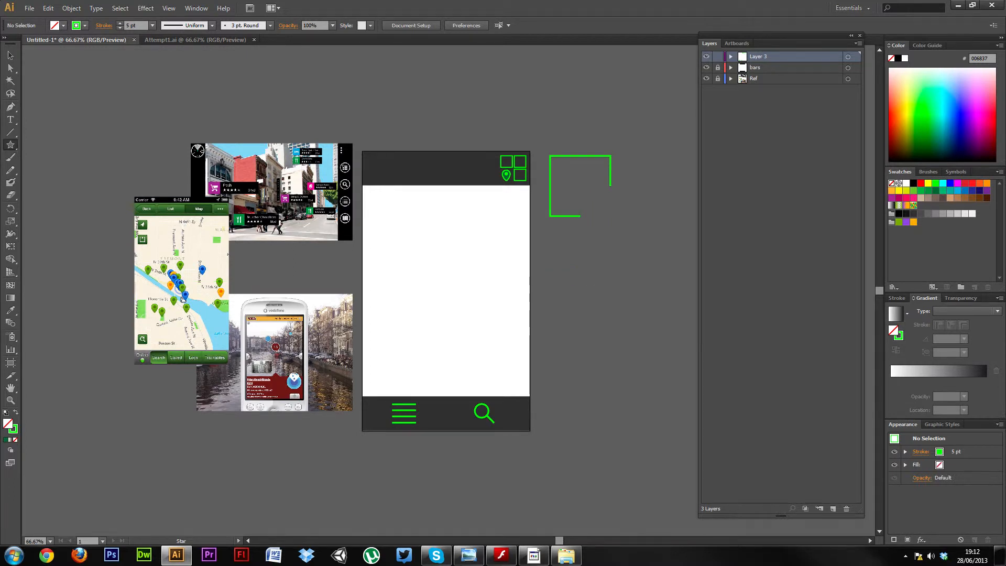
# Create a four-pointed star with a Radius 2 of 10 px below the open square using the Star tool.
pyautogui.click(584, 269)
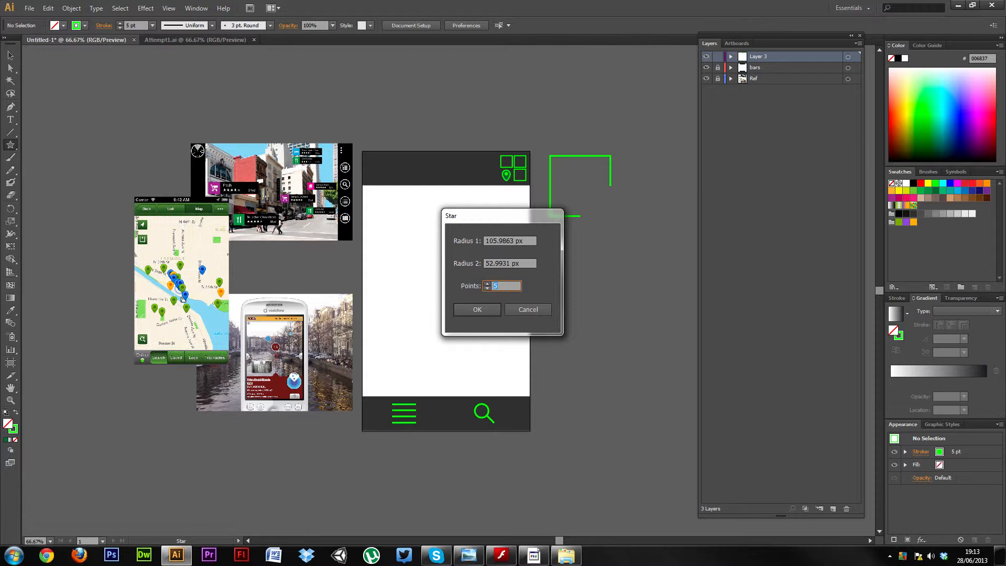
pyautogui.write('4')
pyautogui.hotkey('shift', 'Tab')
pyautogui.moveTo(493, 263); pyautogui.dragTo(510, 263)
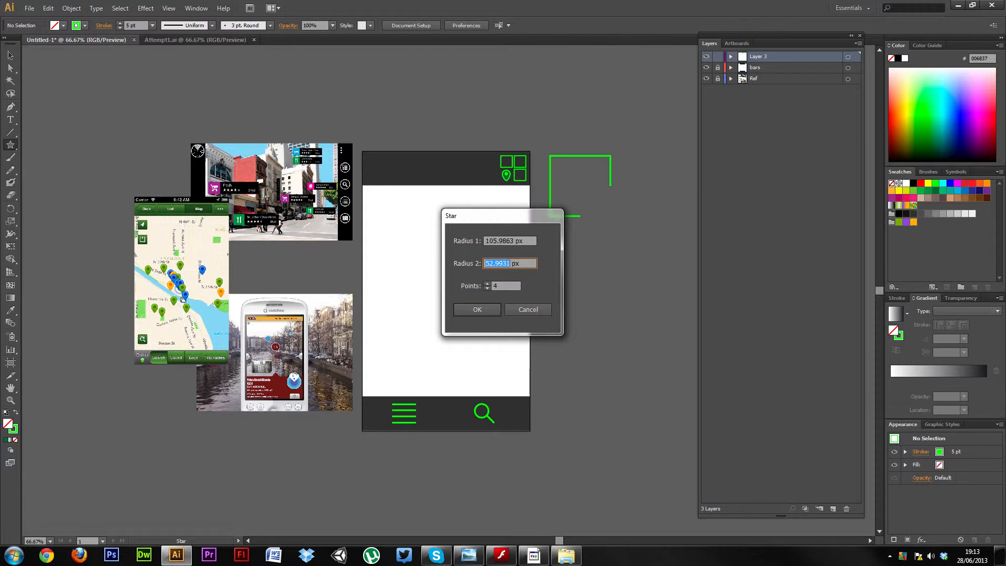
pyautogui.write('10')
pyautogui.click(478, 310)
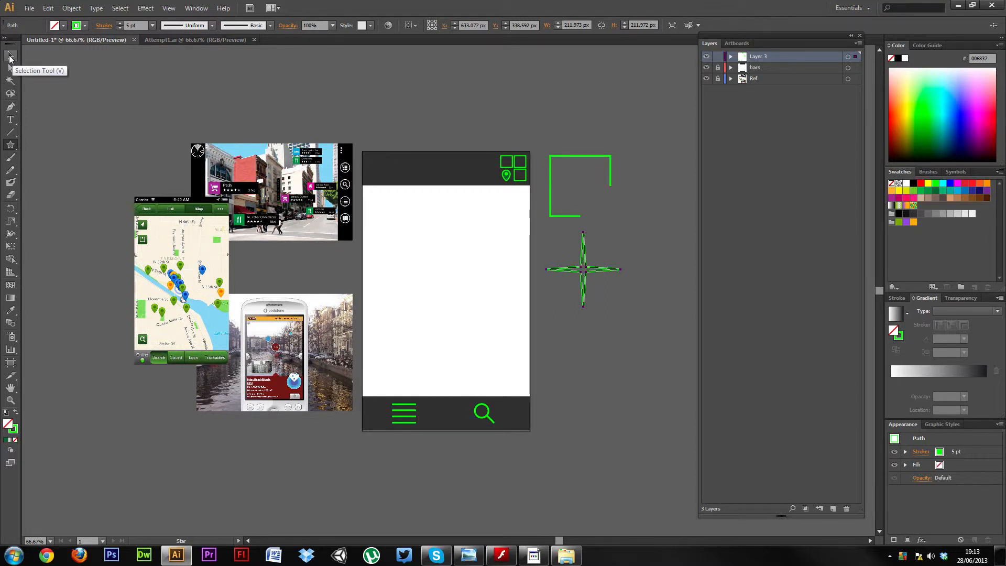
# Give the four-pointed star an RGB Green fill and no stroke.
pyautogui.click(10, 57)
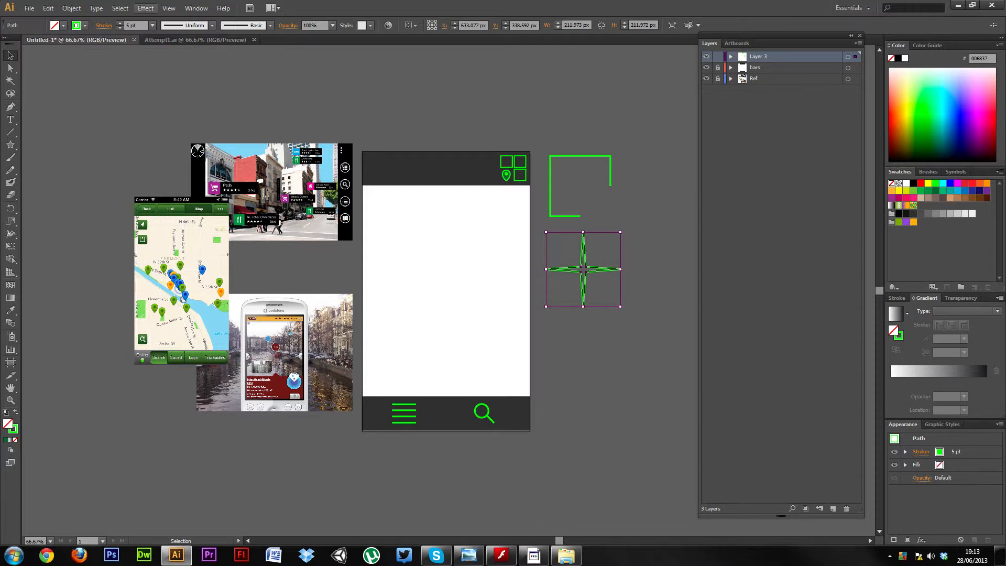
pyautogui.click(63, 26)
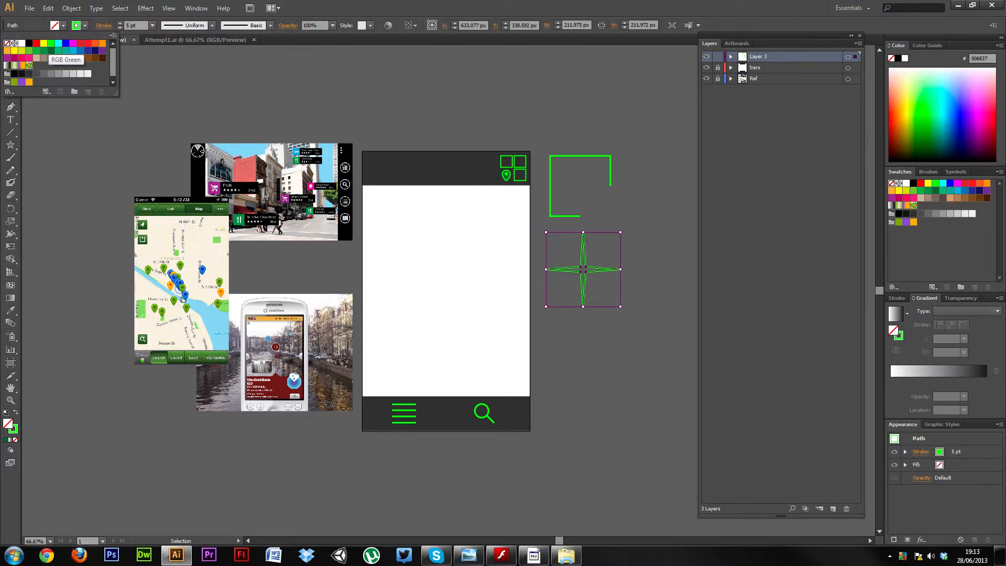
pyautogui.click(51, 43)
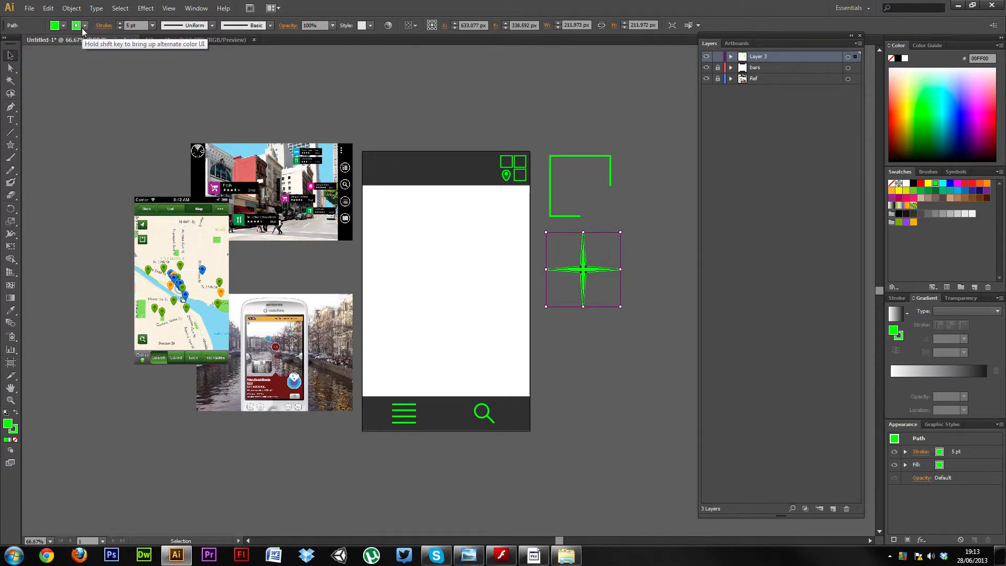
pyautogui.click(81, 27)
pyautogui.click(7, 43)
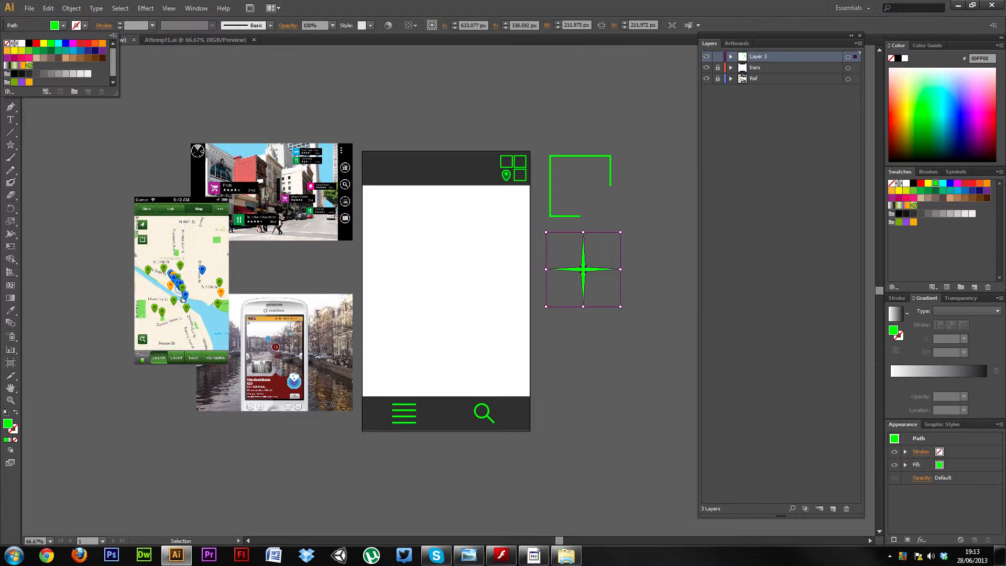
pyautogui.press('shift')
pyautogui.press('Escape')
# Scale the star down to about 134 px and place it in the square's open lower-right corner.
pyautogui.moveTo(620, 231); pyautogui.dragTo(596, 202)
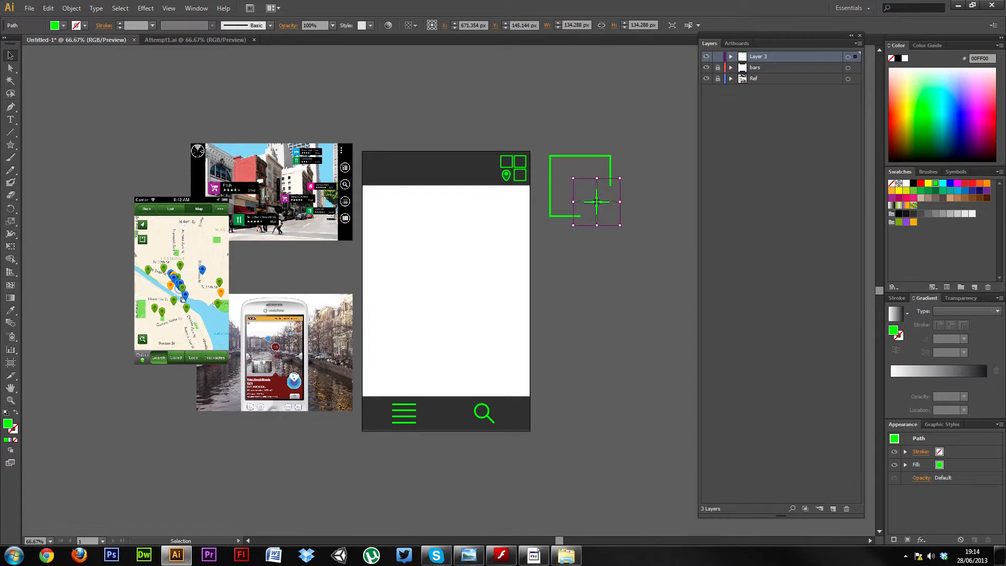
pyautogui.hotkey('ctrl', 'shift', 'a')
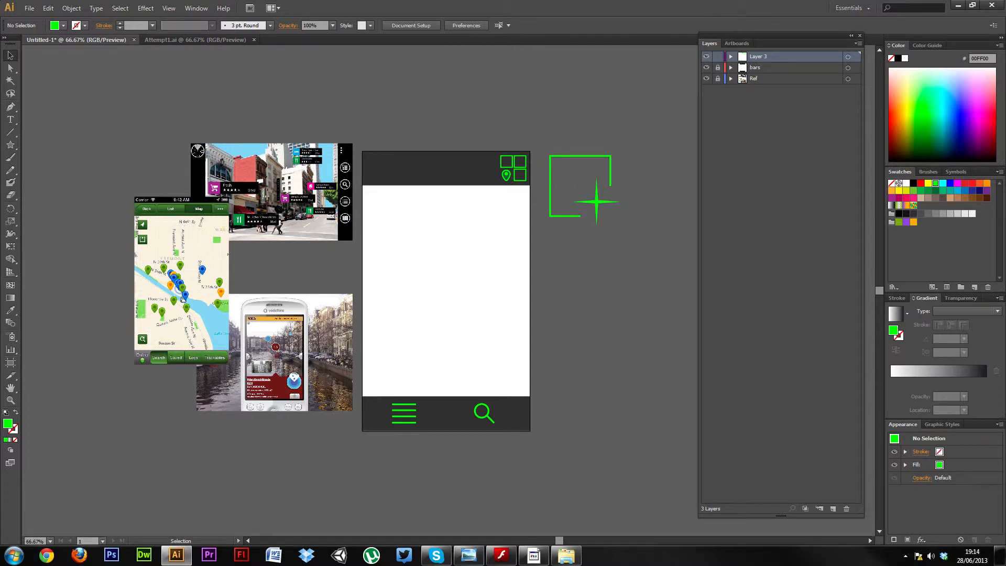
# Add the letter N as text above the open square at a font size of 36 pt.
pyautogui.click(10, 120)
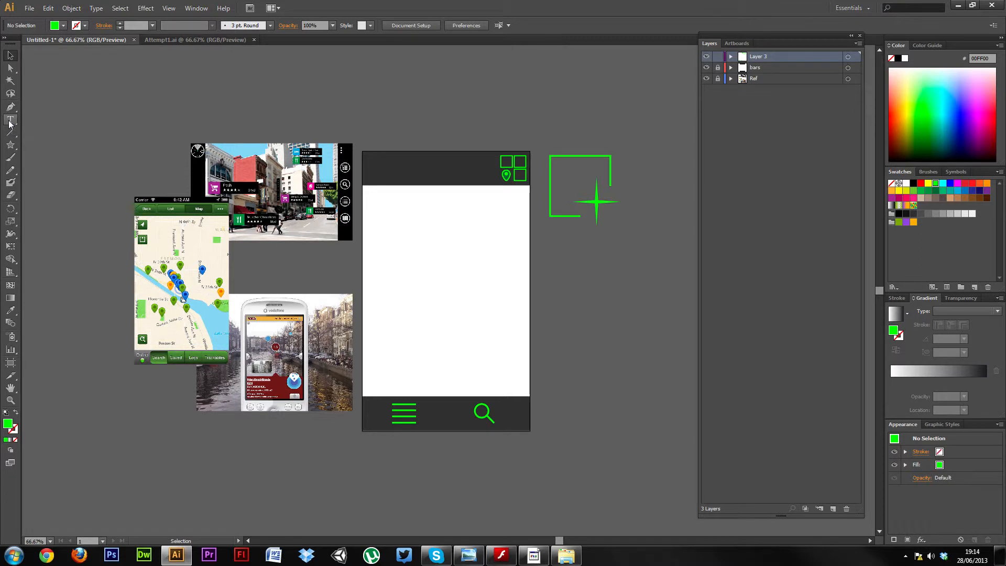
pyautogui.click(569, 104)
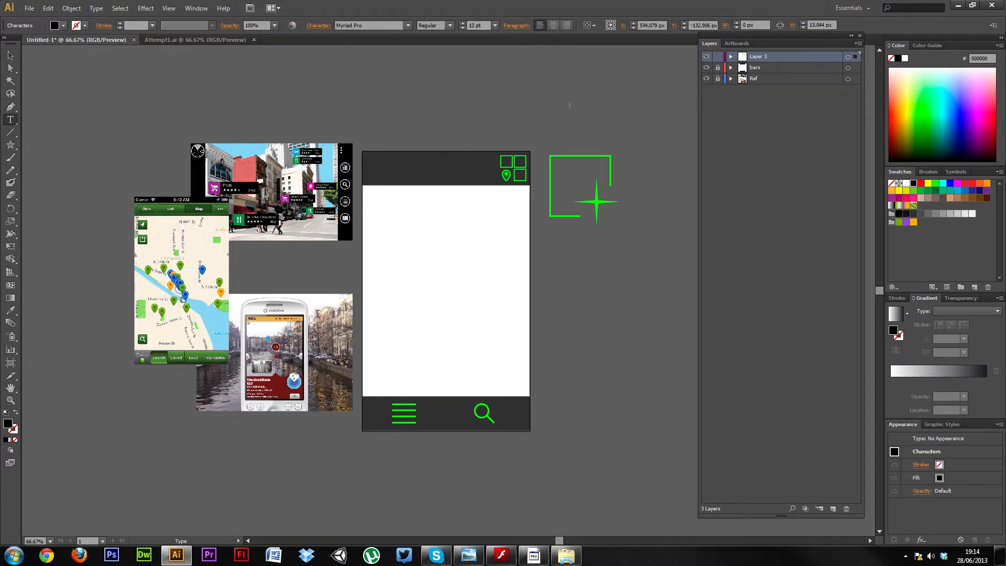
pyautogui.write('H')
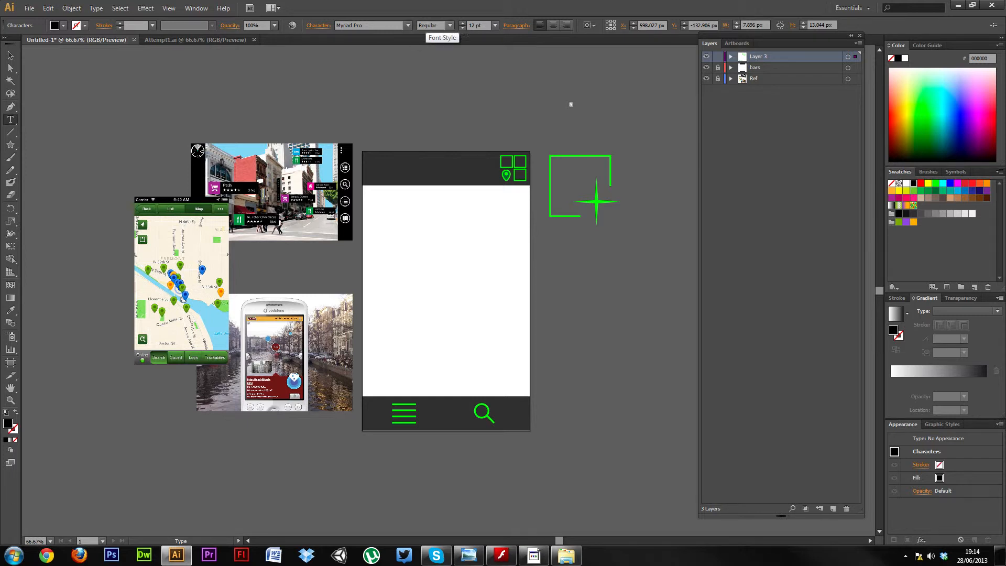
pyautogui.click(495, 26)
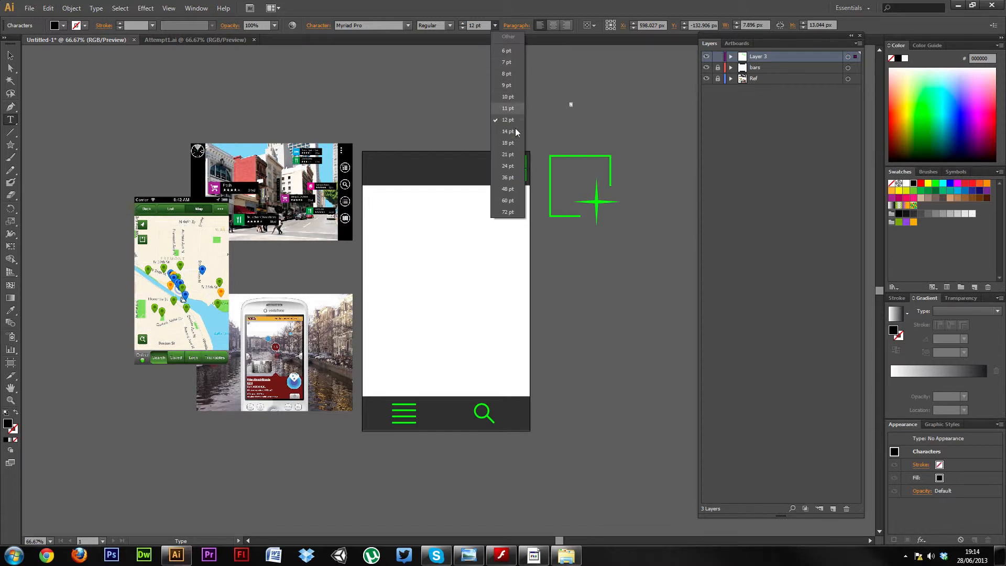
pyautogui.click(511, 177)
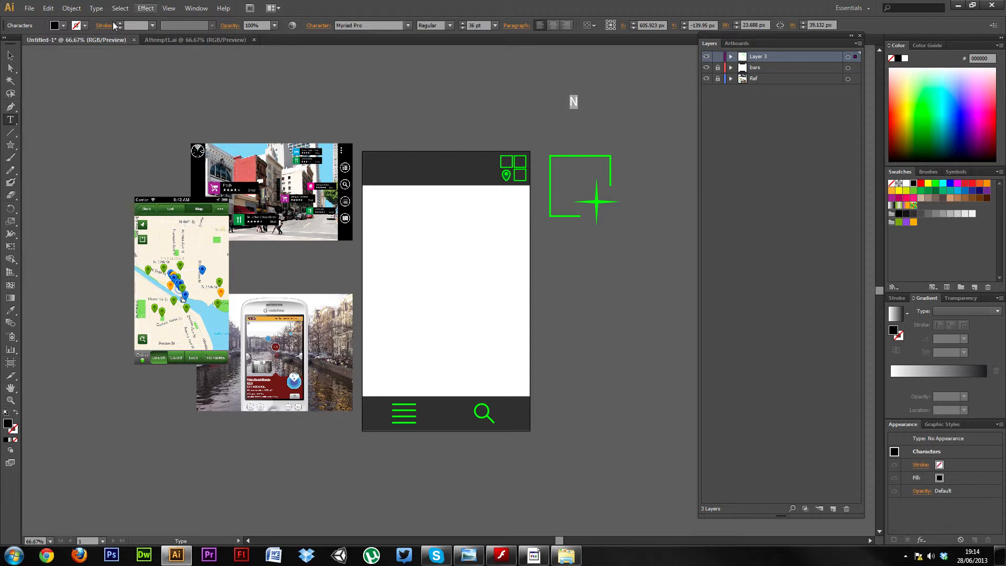
# Move the N inside the square above the star's upper point and fill it with RGB Green.
pyautogui.click(10, 55)
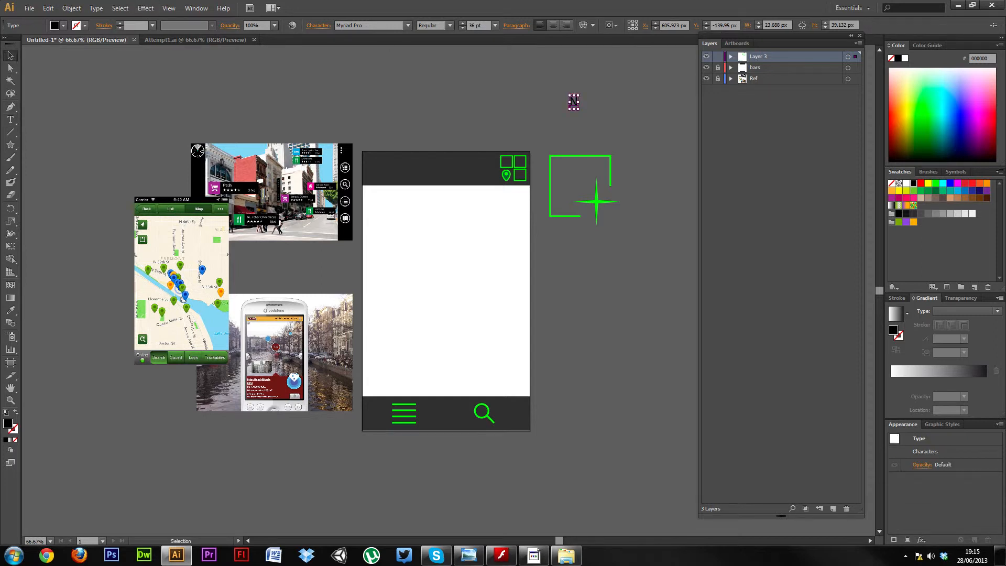
pyautogui.moveTo(573, 103); pyautogui.dragTo(593, 174)
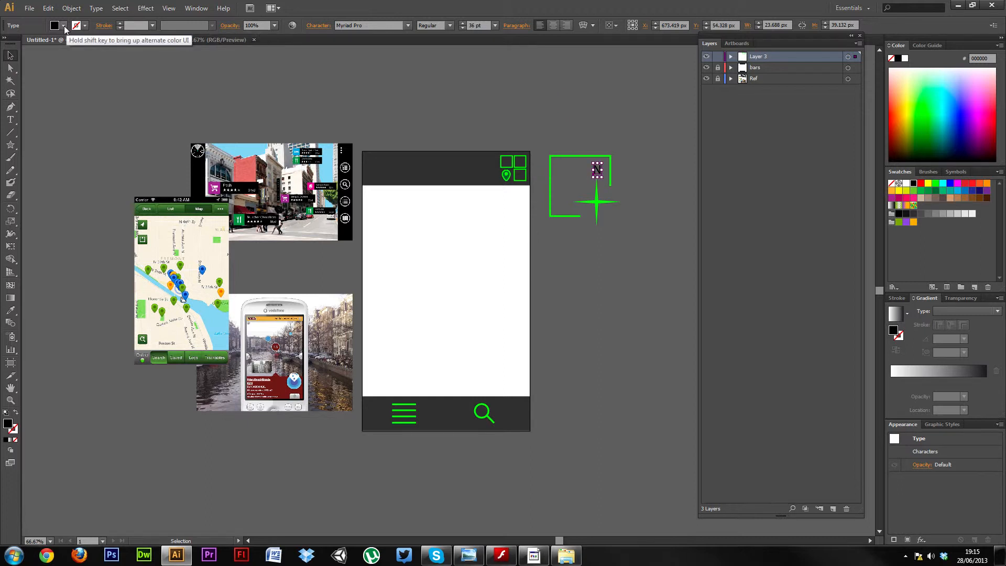
pyautogui.click(51, 45)
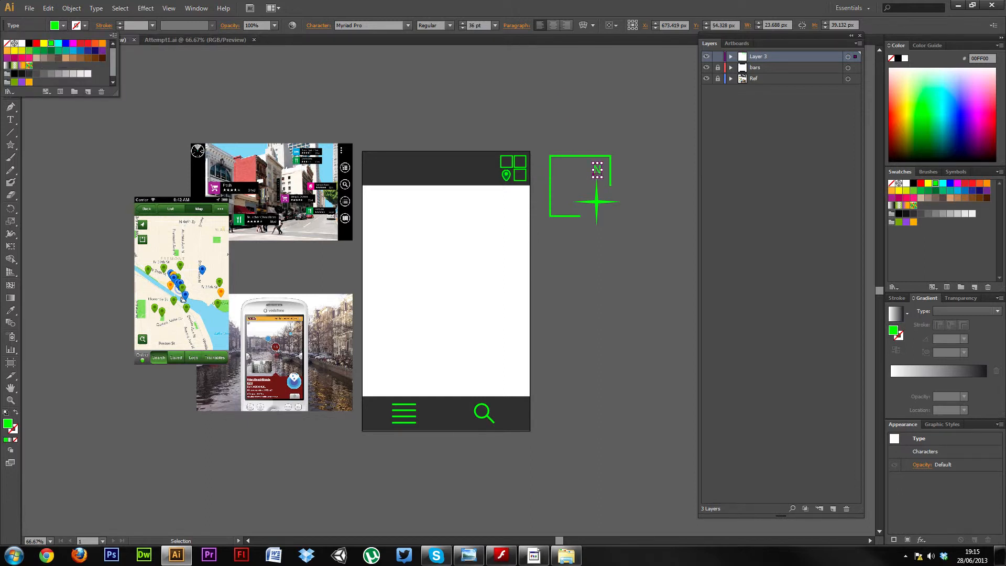
pyautogui.press('Escape')
pyautogui.hotkey('ctrl', 'shift', 'a')
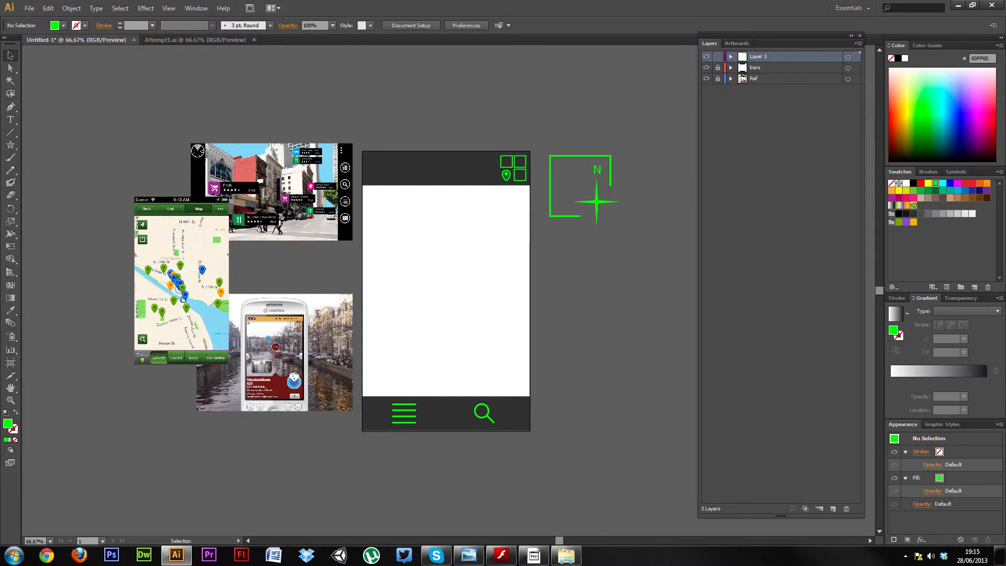
# Set the N's font size to 48 pt and nudge it left to centre it above the star.
pyautogui.click(596, 170)
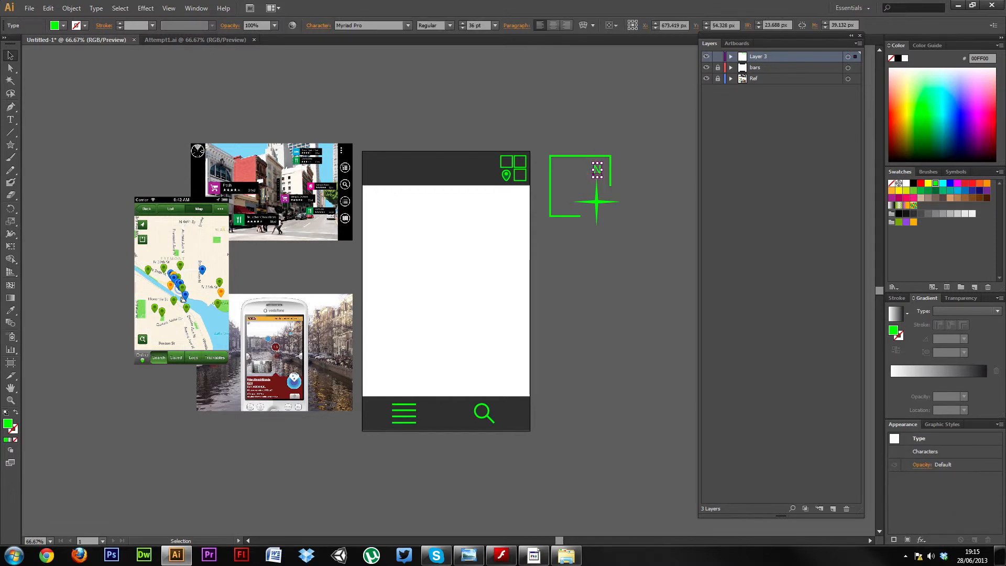
pyautogui.click(494, 25)
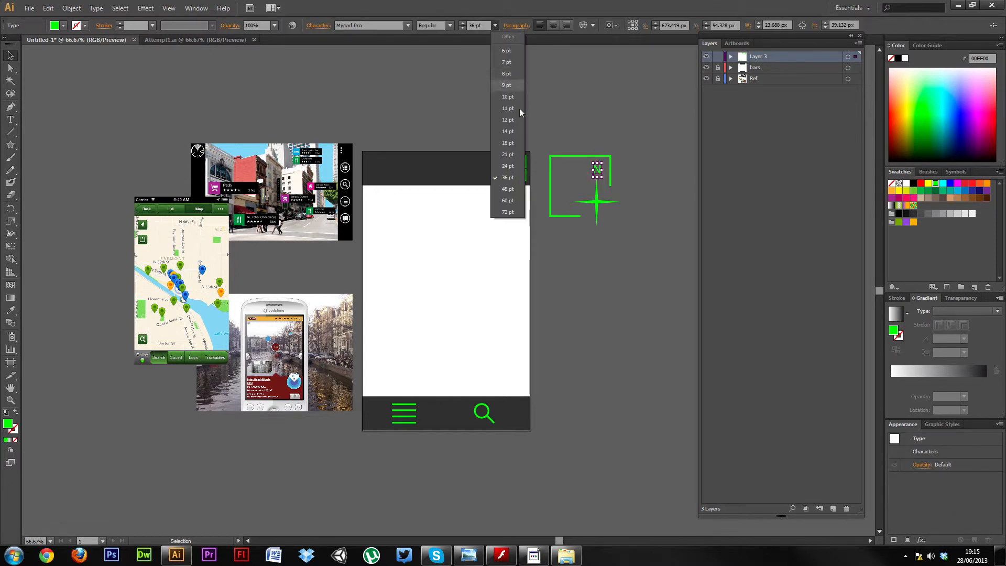
pyautogui.click(514, 190)
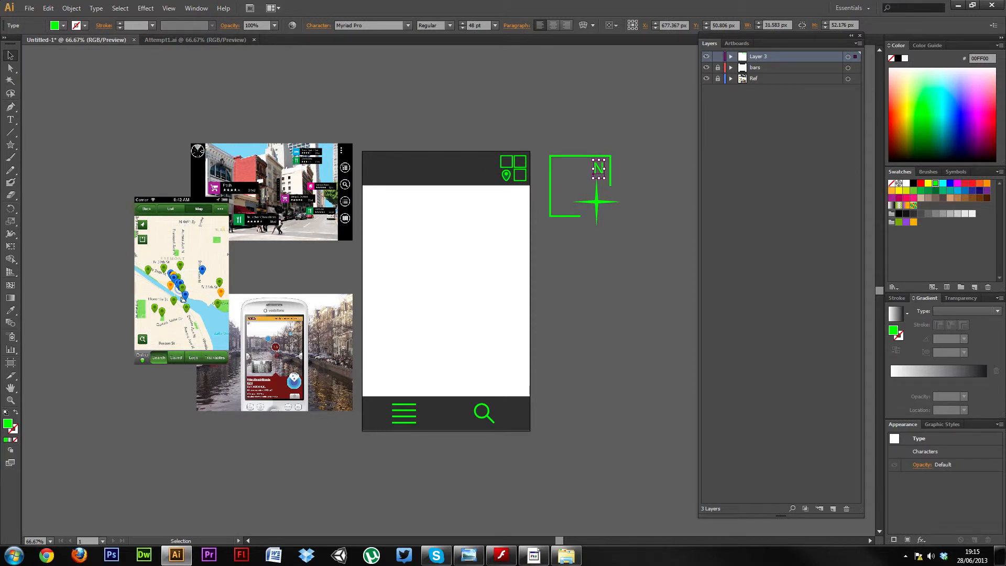
pyautogui.click(580, 186)
pyautogui.click(597, 170)
pyautogui.press('Left')
pyautogui.press('Left')
pyautogui.press('Left')
pyautogui.press('Left')
pyautogui.click(603, 158)
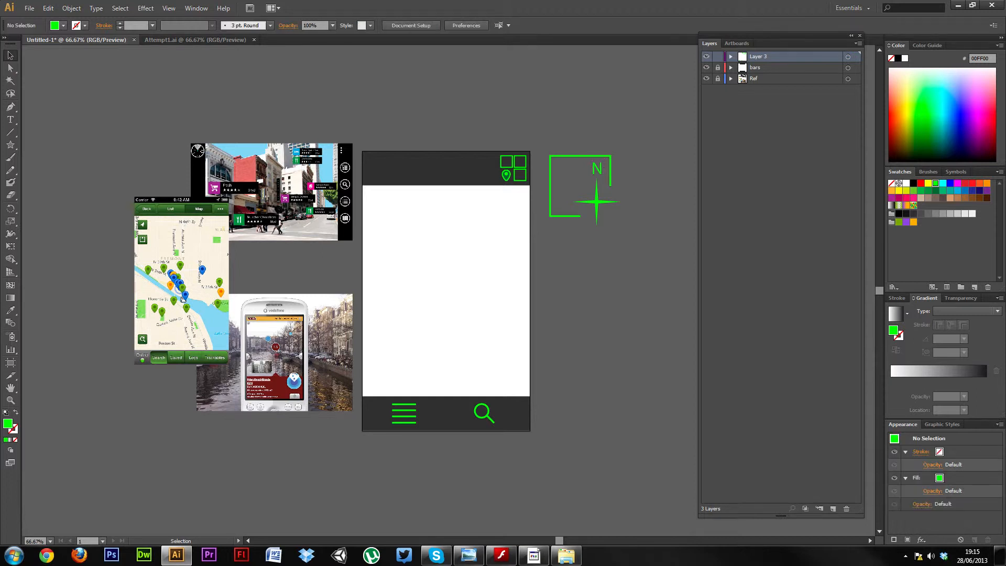
# Select the open square, star and N together and scale them down to about 91 px wide.
pyautogui.moveTo(604, 152); pyautogui.dragTo(654, 245)
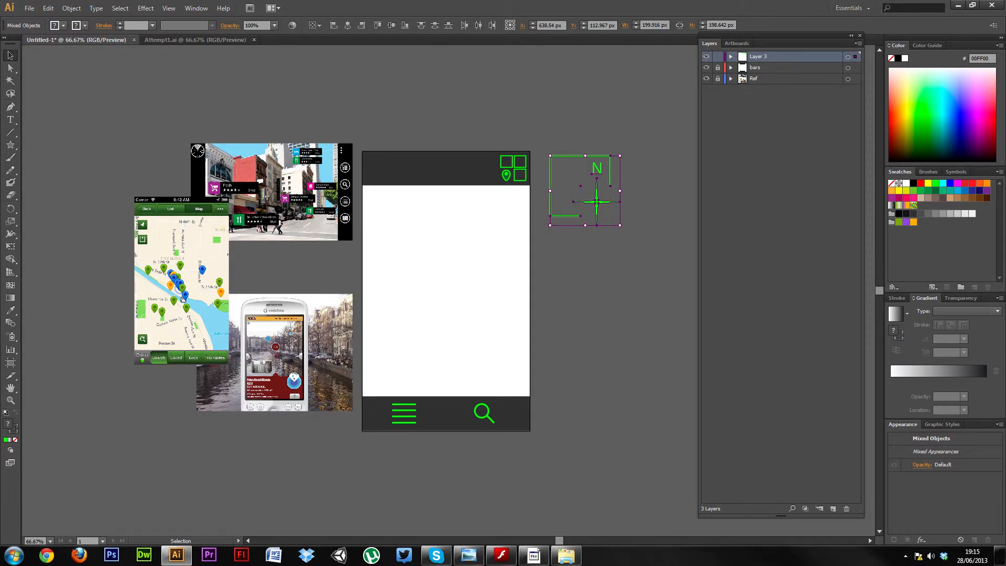
pyautogui.moveTo(619, 156); pyautogui.dragTo(582, 193)
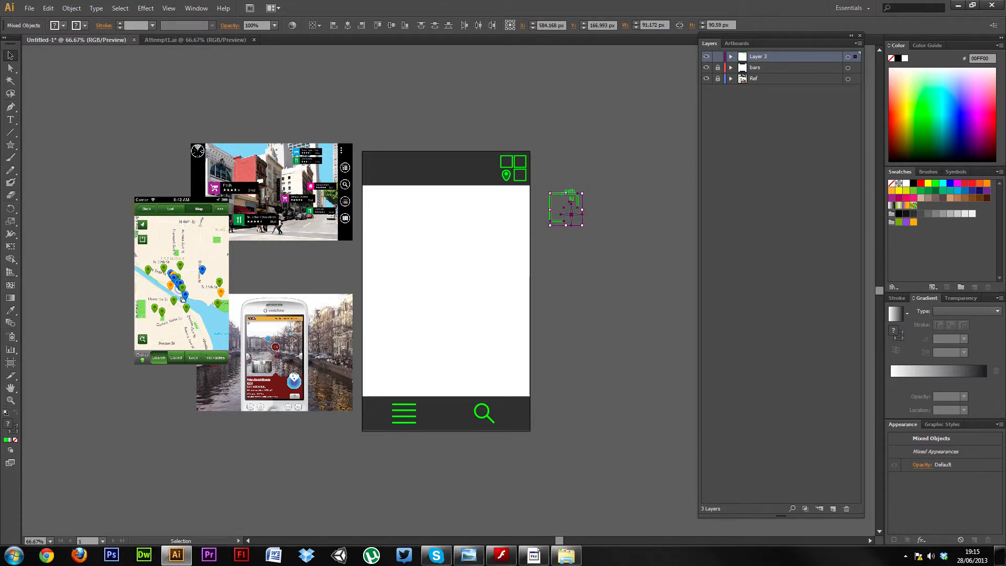
# Move the map icon into the dark bottom bar, between the menu lines and the magnifying glass.
pyautogui.moveTo(569, 192); pyautogui.dragTo(449, 402)
pyautogui.press('Up')
pyautogui.press('Up')
pyautogui.press('Up')
pyautogui.press('Up')
pyautogui.press('Right')
pyautogui.press('Right')
pyautogui.press('Right')
pyautogui.press('Right')
pyautogui.press('Up')
pyautogui.moveTo(453, 420); pyautogui.dragTo(453, 419)
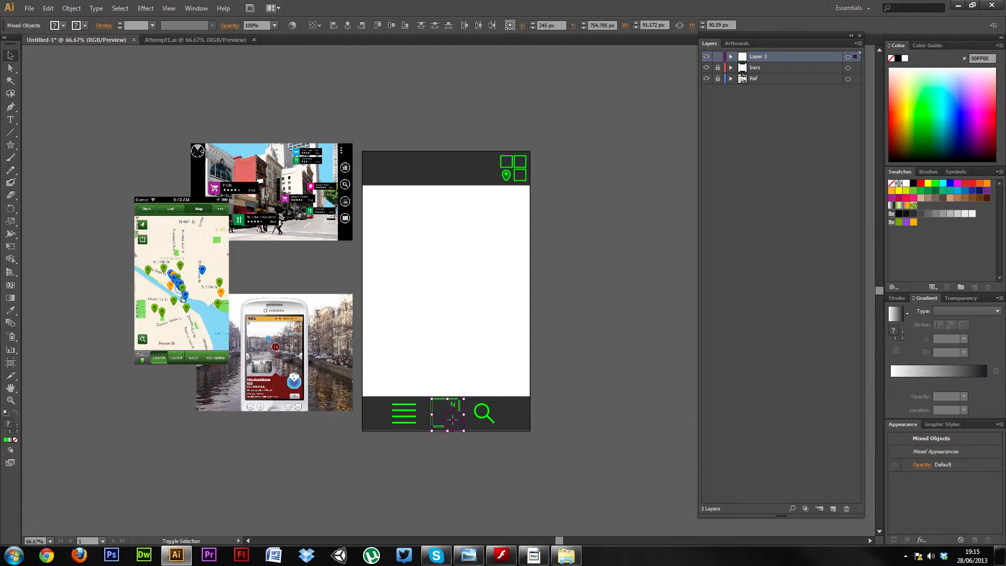
# Scale the map icon down to about 86 px wide and nudge it up and right within the bottom bar.
pyautogui.moveTo(464, 399); pyautogui.dragTo(461, 401)
pyautogui.press('Up')
pyautogui.press('Up')
pyautogui.press('Up')
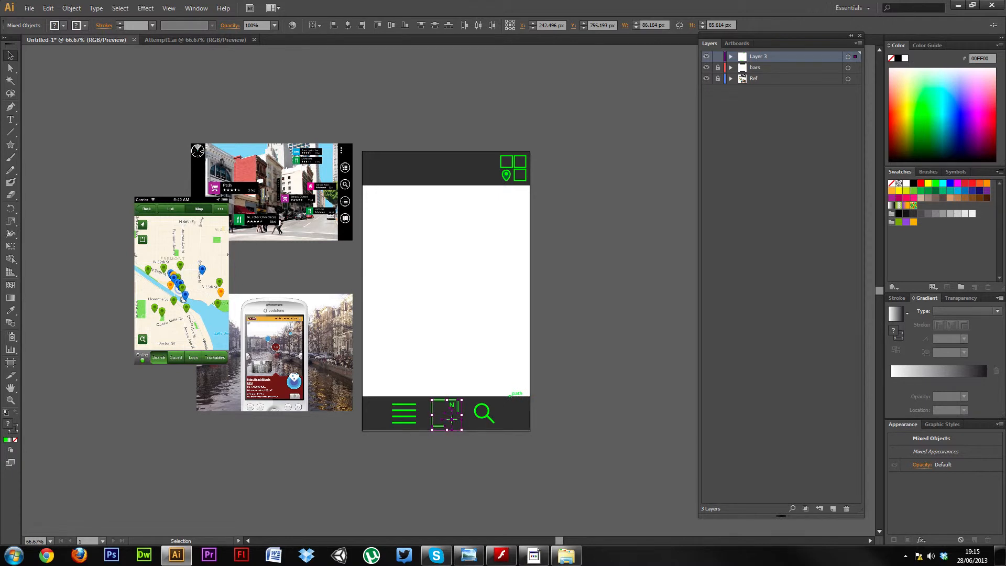
pyautogui.press('Right')
pyautogui.press('Right')
pyautogui.press('Right')
pyautogui.press('Right')
# Scale the map icon down to about 73 px wide, nudge it to the middle of the bottom bar and deselect it.
pyautogui.moveTo(463, 400); pyautogui.dragTo(458, 404)
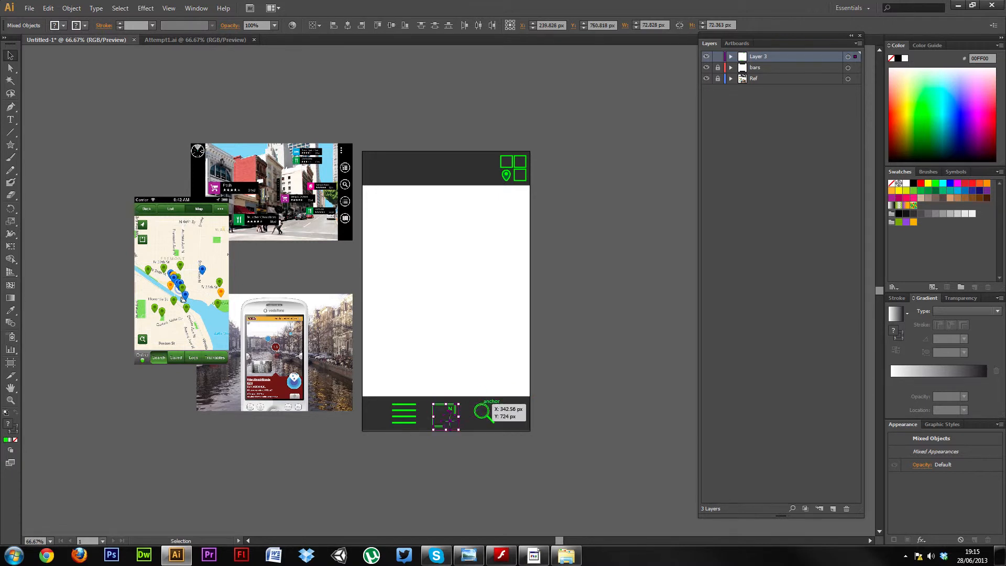
pyautogui.press('Up')
pyautogui.press('Up')
pyautogui.press('Up')
pyautogui.press('Up')
pyautogui.press('Up')
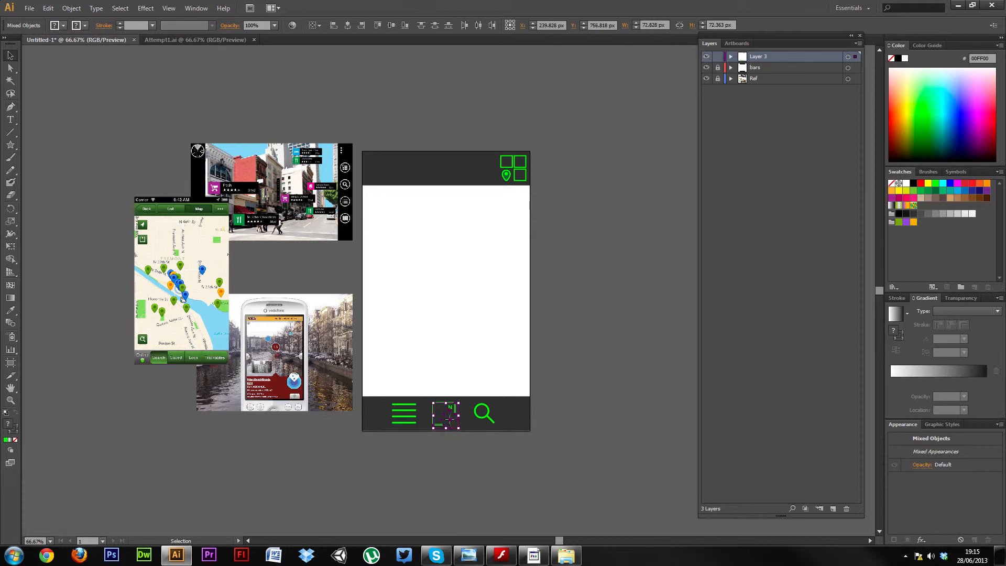
pyautogui.press('Right')
pyautogui.press('Right')
pyautogui.press('Right')
pyautogui.press('Right')
pyautogui.press('Right')
pyautogui.hotkey('ctrl', 'shift', 'a')
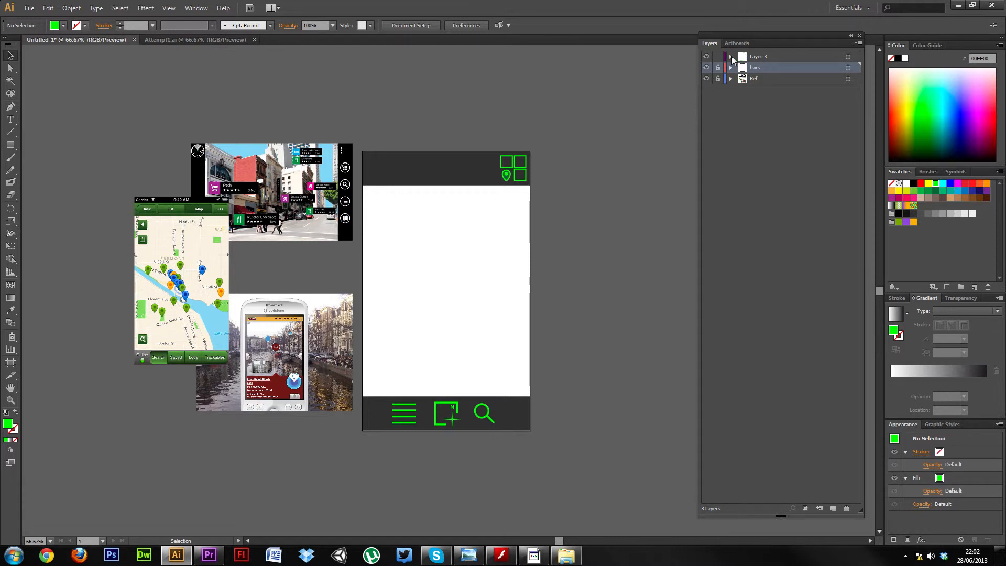
# Expand Layer 3, add a new layer and move the four menu line paths into it.
pyautogui.click(731, 57)
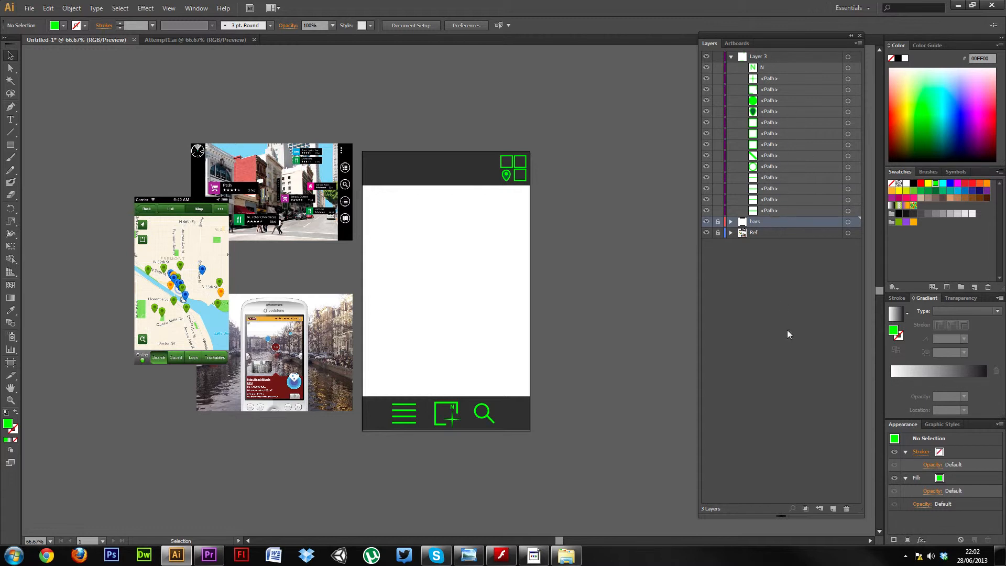
pyautogui.click(833, 508)
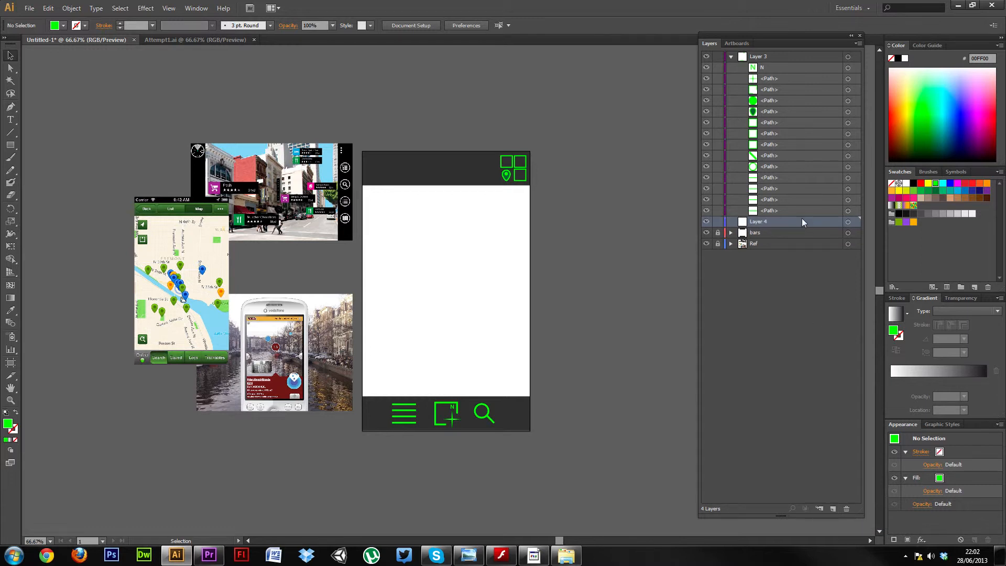
pyautogui.click(774, 179)
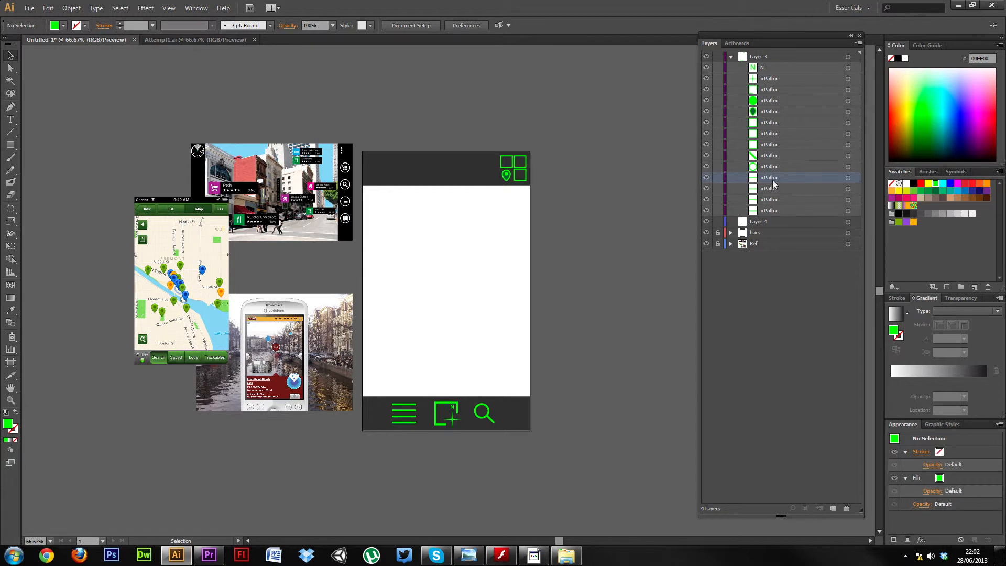
pyautogui.keyDown('shift'); pyautogui.click(779, 210); pyautogui.keyUp('shift')
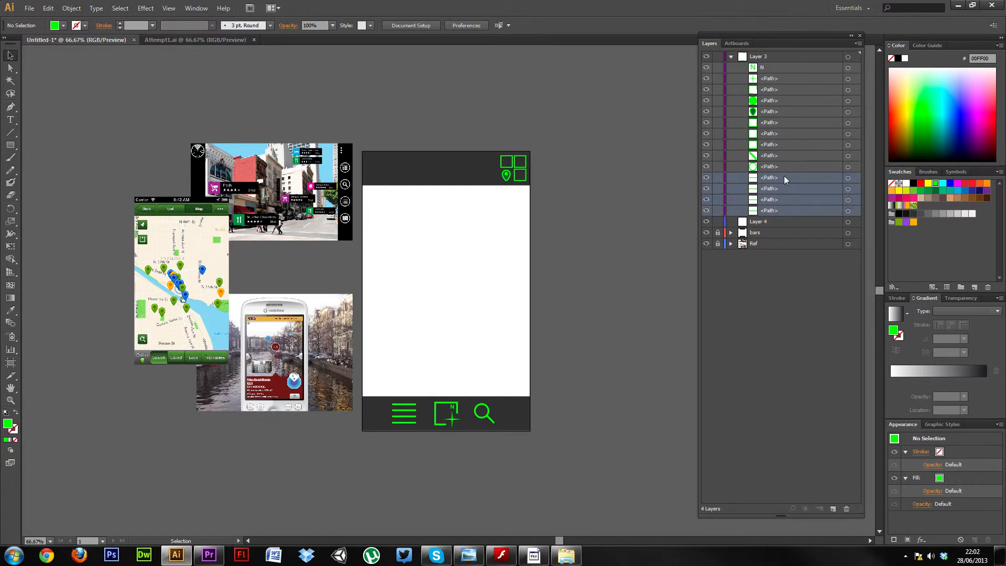
pyautogui.moveTo(784, 179); pyautogui.dragTo(779, 224)
# Rename the layer holding the menu lines Menu and nest it inside Layer 3.
pyautogui.click(750, 179)
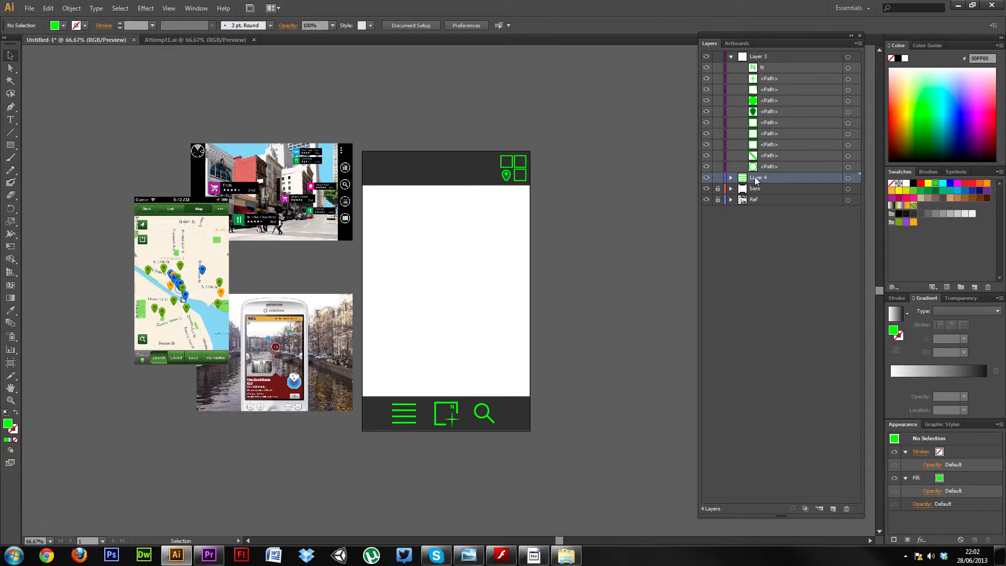
pyautogui.click(847, 178)
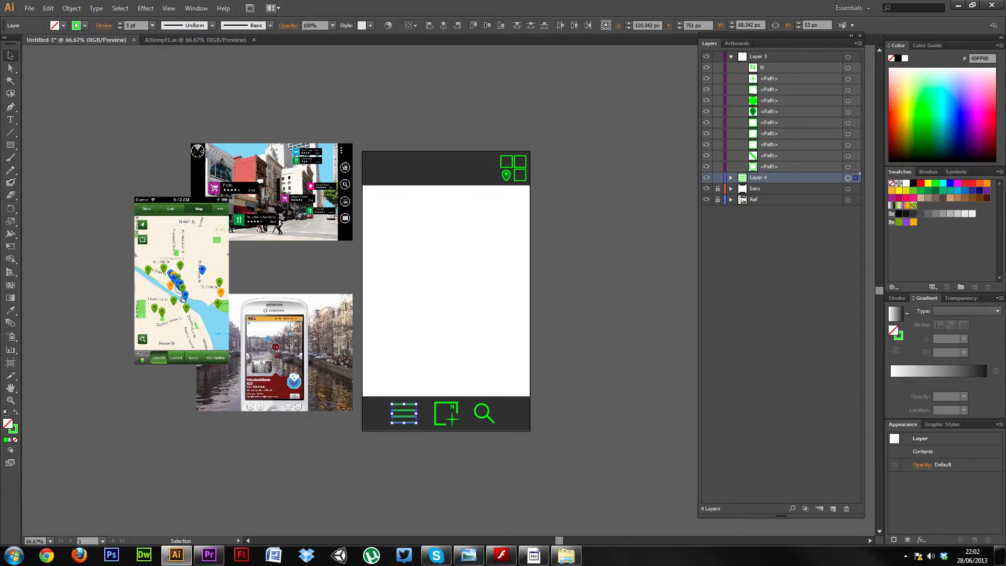
pyautogui.doubleClick(758, 178)
pyautogui.write('MR')
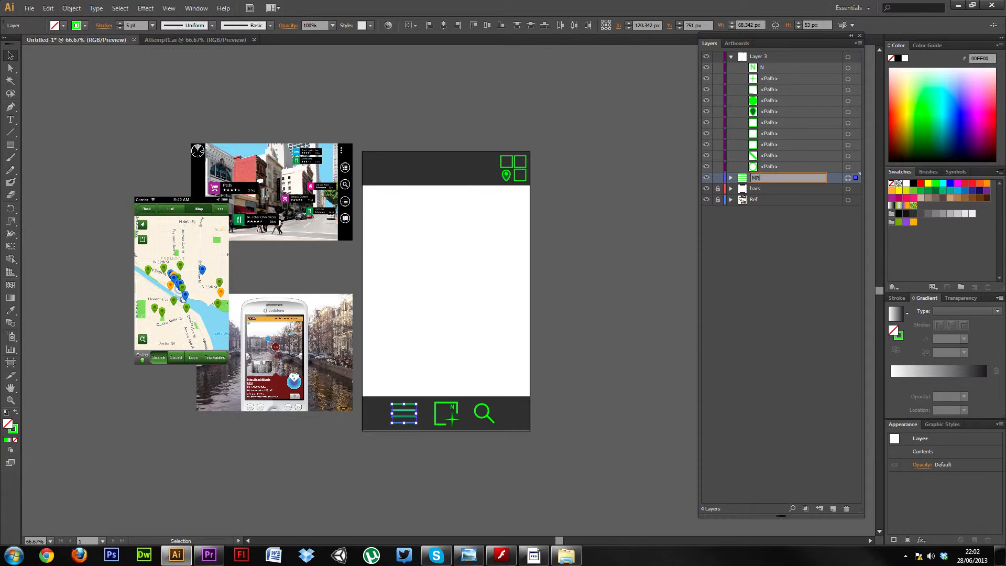
pyautogui.write('NU')
pyautogui.press('BackSpace')
pyautogui.press('BackSpace')
pyautogui.press('BackSpace')
pyautogui.click(784, 223)
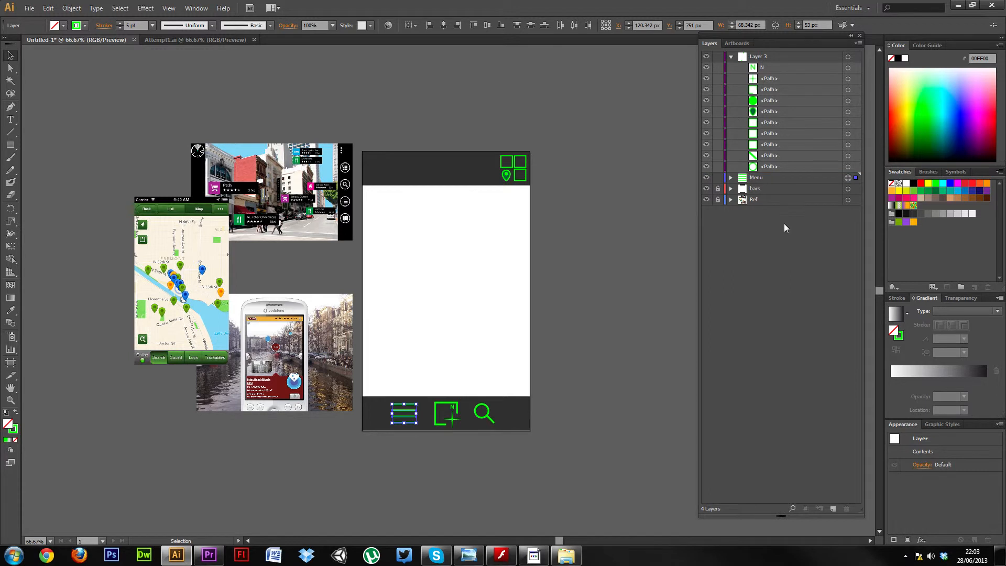
pyautogui.moveTo(770, 179); pyautogui.dragTo(772, 67)
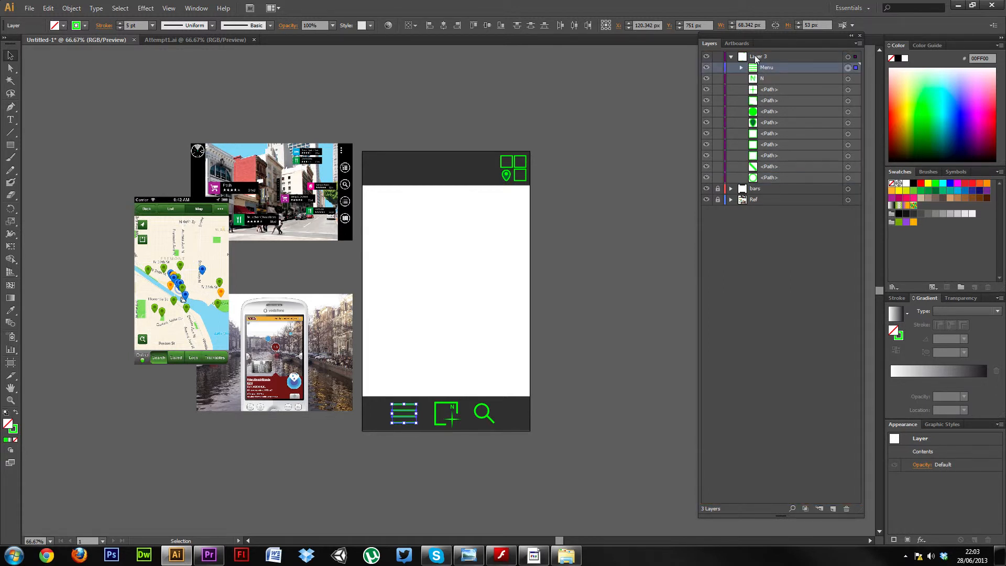
# Rename Layer 3 as Icons.
pyautogui.doubleClick(758, 56)
pyautogui.write('I')
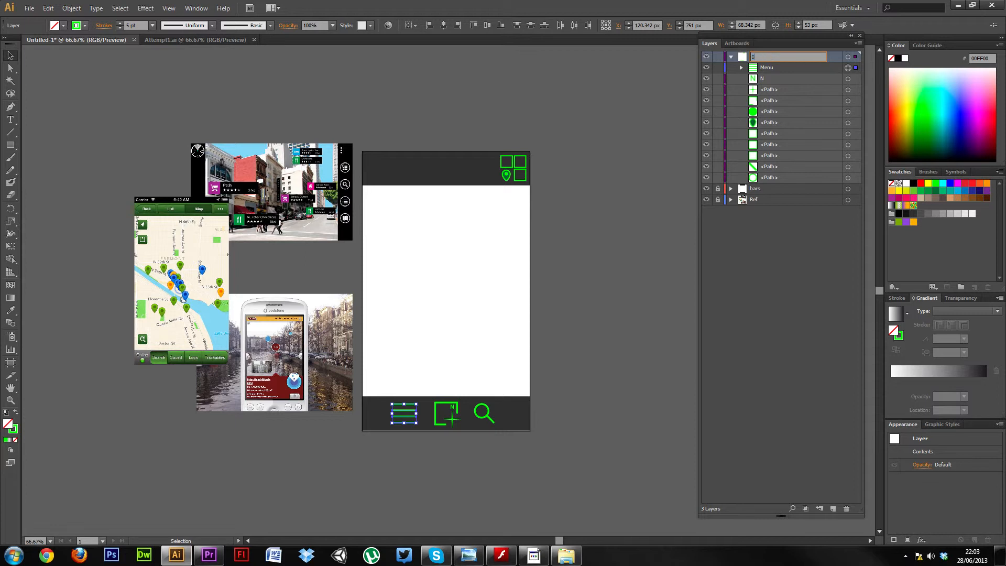
pyautogui.write('cons')
pyautogui.click(795, 78)
# Add a new layer and move the magnifying glass's circle and handle paths into it.
pyautogui.click(780, 178)
pyautogui.keyDown('shift'); pyautogui.click(780, 165); pyautogui.keyUp('shift')
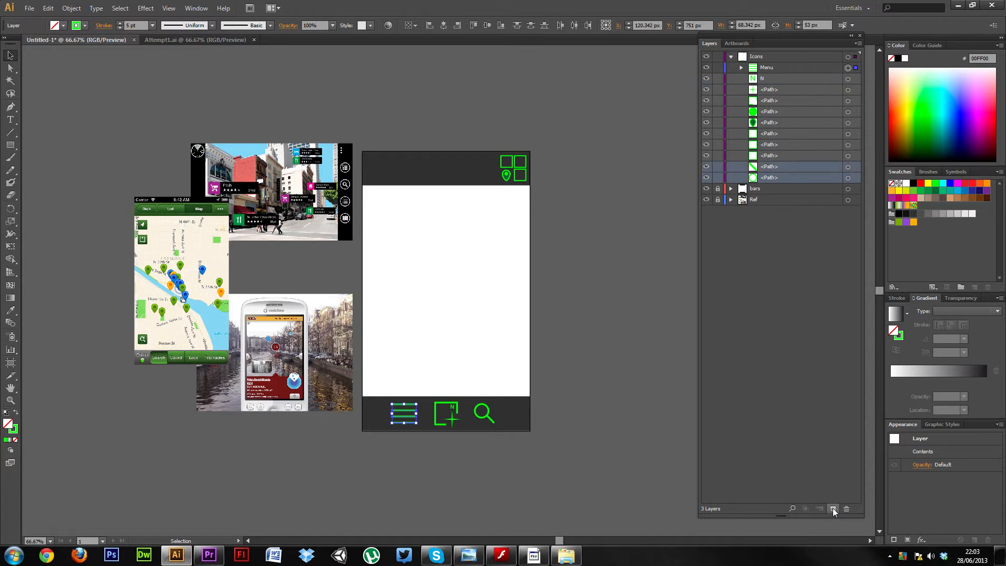
pyautogui.click(832, 508)
pyautogui.click(788, 178)
pyautogui.keyDown('shift'); pyautogui.click(788, 187); pyautogui.keyUp('shift')
pyautogui.moveTo(787, 187); pyautogui.dragTo(769, 58)
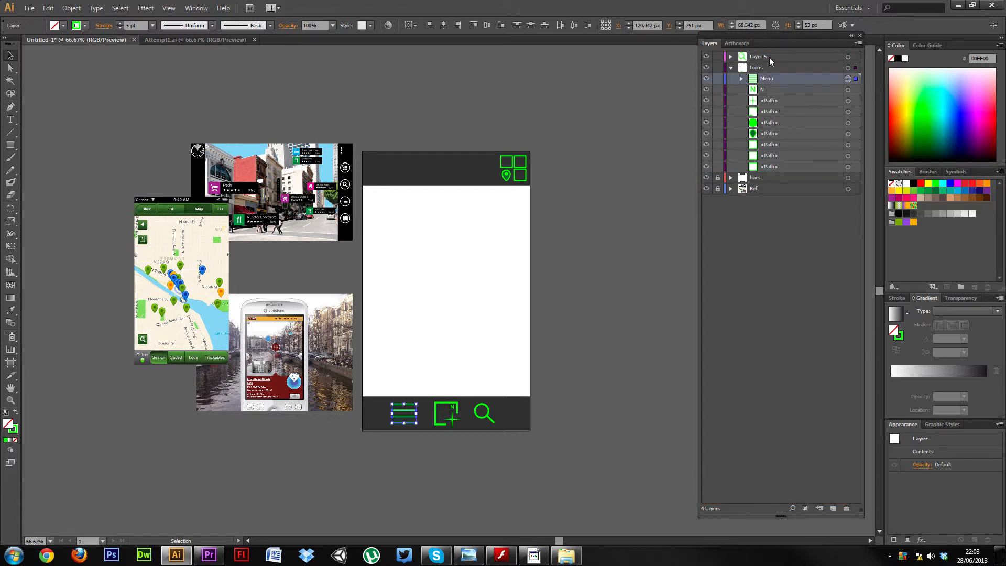
# Rename the magnifying glass layer Search and nest it inside Icons below Menu.
pyautogui.doubleClick(769, 57)
pyautogui.write('S')
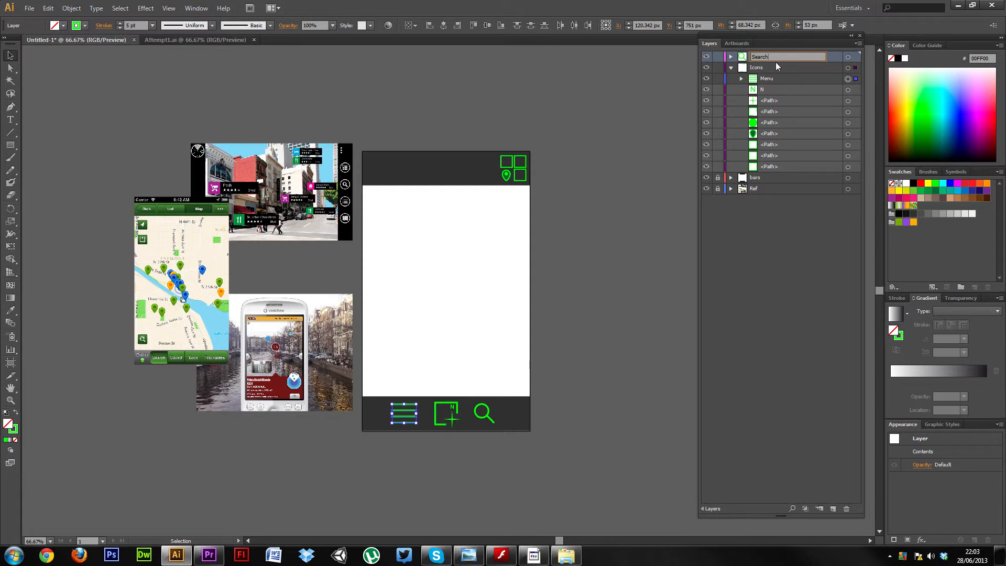
pyautogui.write('earch')
pyautogui.press('Return')
pyautogui.moveTo(747, 57); pyautogui.dragTo(762, 86)
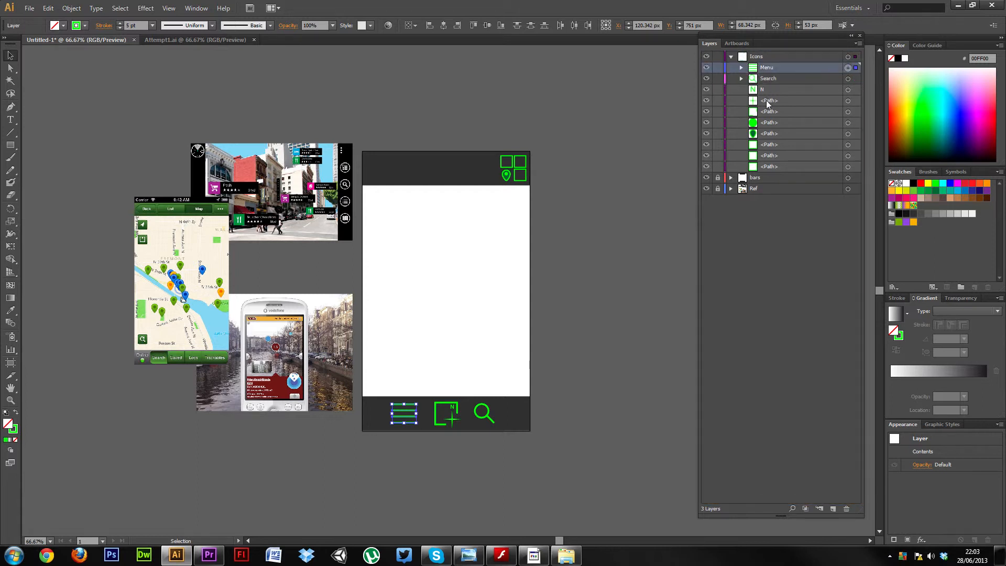
# Add a new layer named Logo.
pyautogui.click(777, 167)
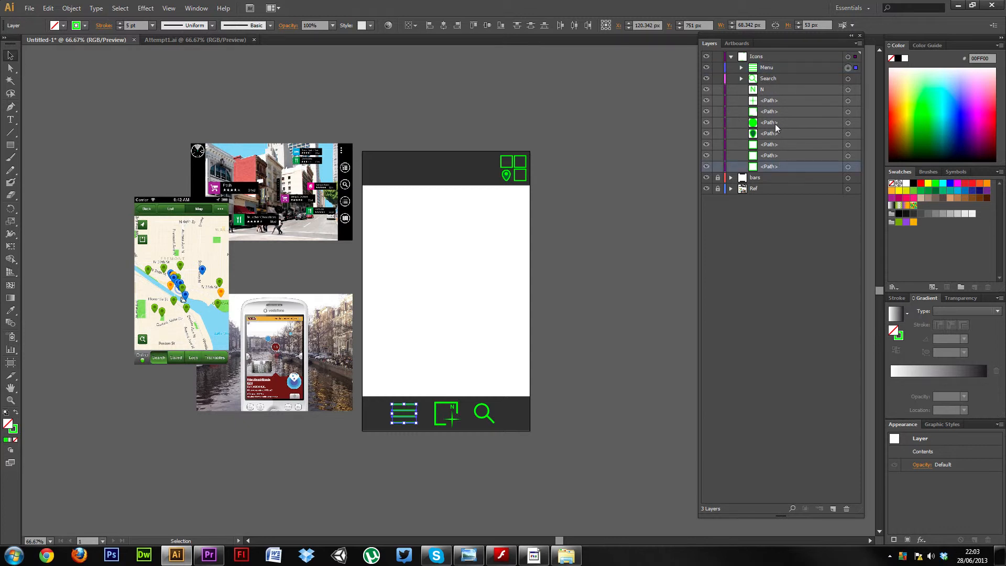
pyautogui.keyDown('shift'); pyautogui.click(774, 124); pyautogui.keyUp('shift')
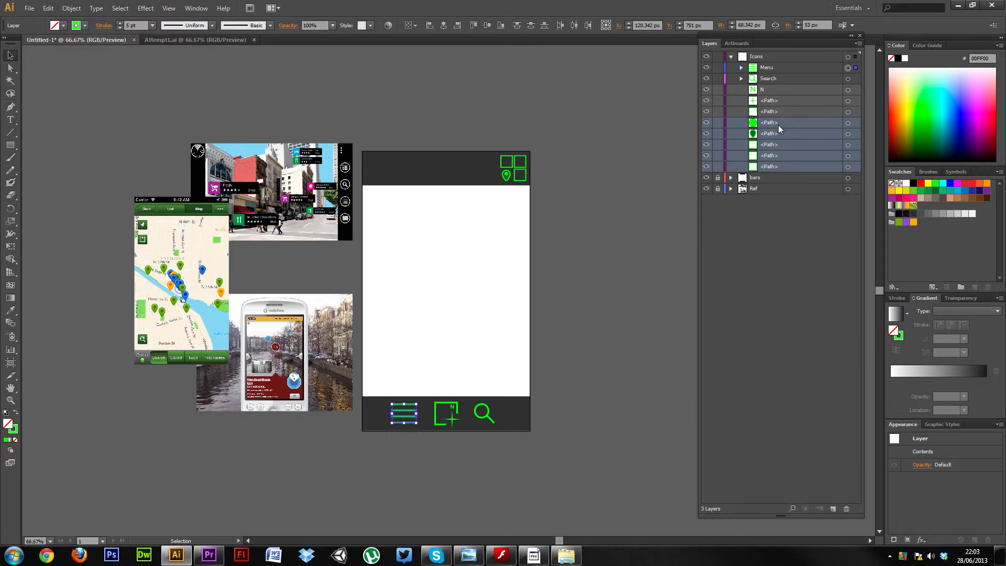
pyautogui.click(833, 509)
pyautogui.doubleClick(758, 56)
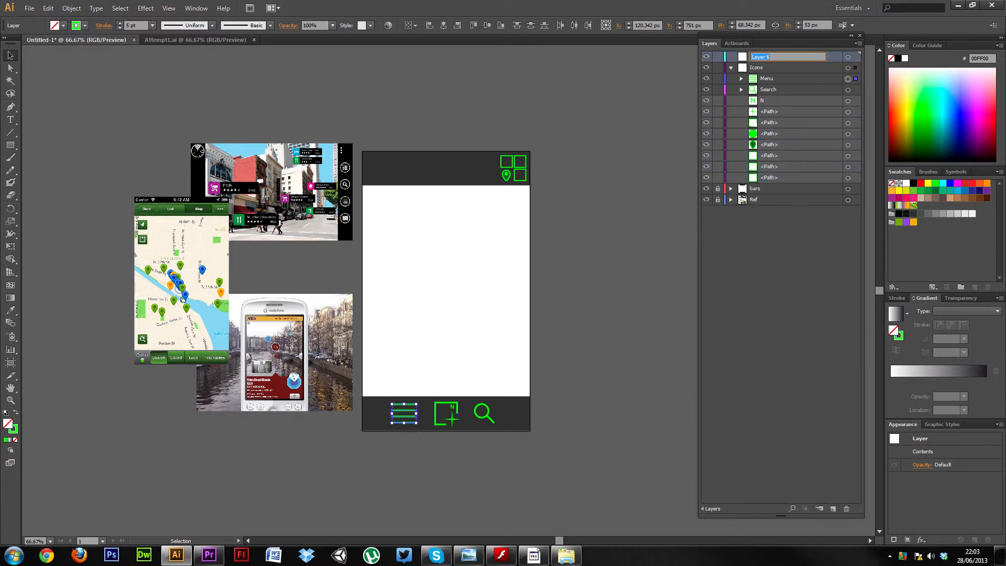
pyautogui.write('Logo')
# Move the five logo paths into the Logo layer and nest that layer inside Icons.
pyautogui.click(779, 177)
pyautogui.keyDown('shift'); pyautogui.click(777, 134); pyautogui.keyUp('shift')
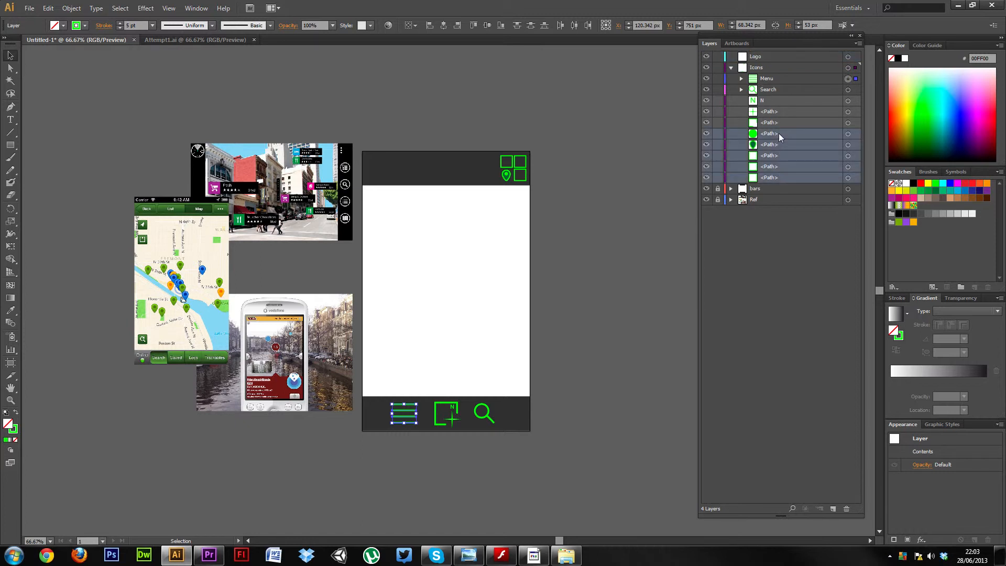
pyautogui.moveTo(778, 134); pyautogui.dragTo(769, 96)
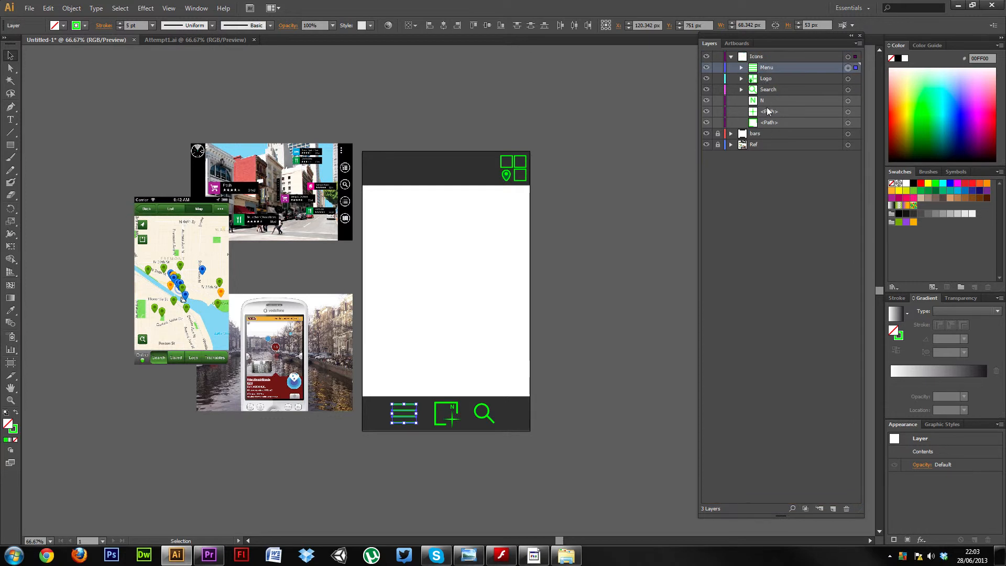
# Add a sublayer named Map inside Icons and move the N, star and open square into it.
pyautogui.click(833, 508)
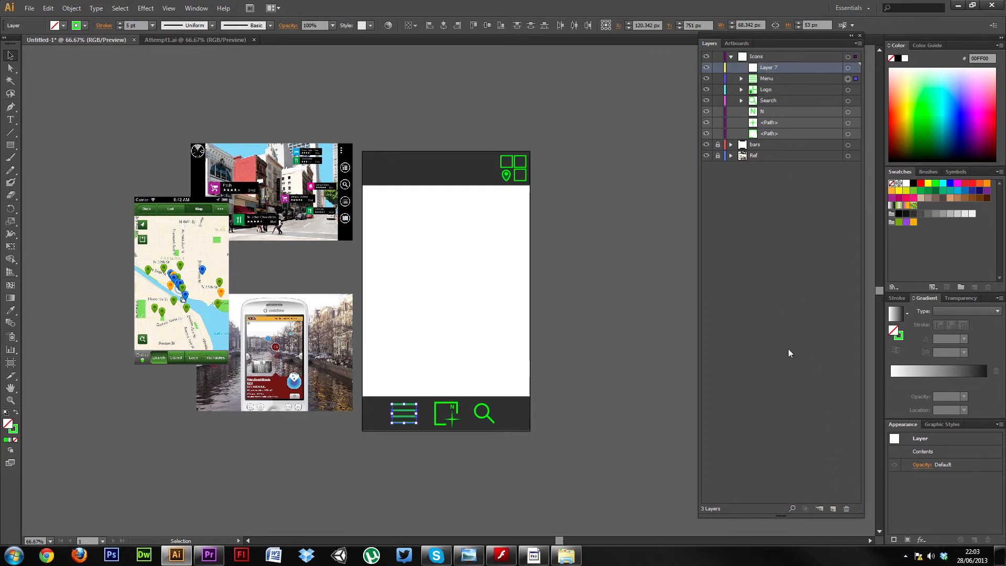
pyautogui.keyDown('shift'); pyautogui.click(775, 134); pyautogui.keyUp('shift')
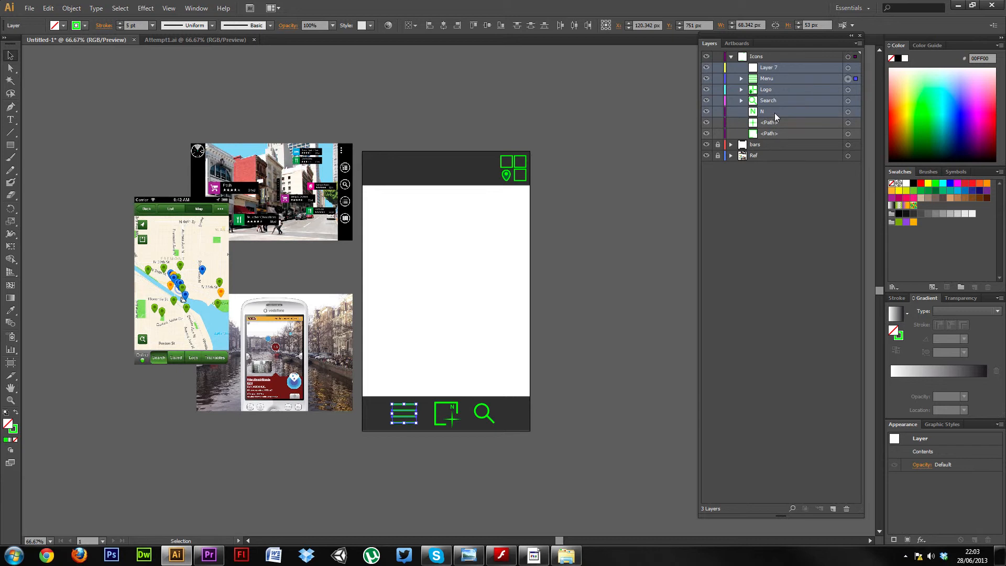
pyautogui.click(774, 112)
pyautogui.keyDown('shift'); pyautogui.click(776, 132); pyautogui.keyUp('shift')
pyautogui.moveTo(774, 111); pyautogui.dragTo(774, 68)
pyautogui.doubleClick(770, 68)
pyautogui.write('Map')
pyautogui.click(803, 83)
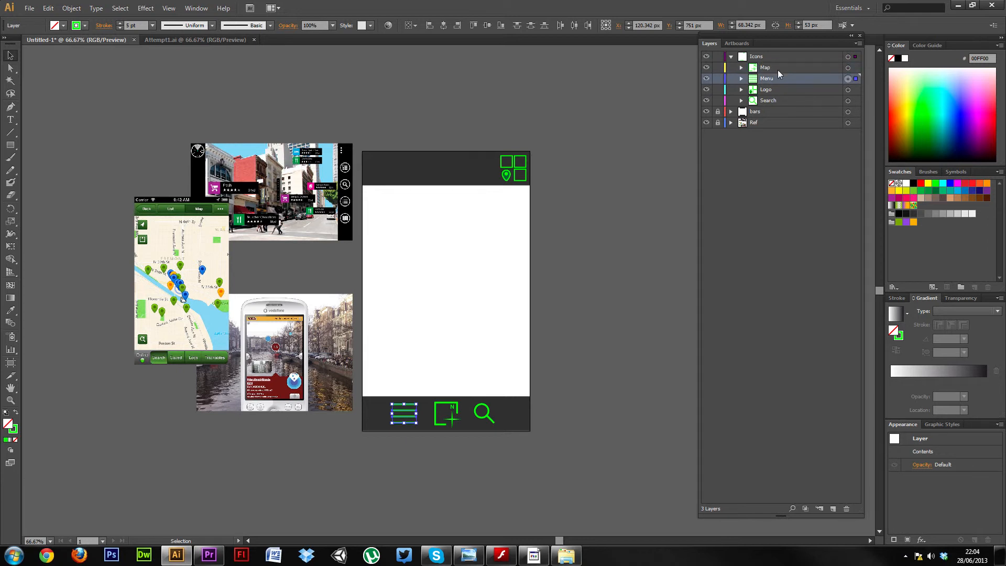
# Lock the Map, Menu, Logo and Search layers, selecting the menu icon and the map icon on their own in between.
pyautogui.click(718, 57)
pyautogui.click(718, 57)
pyautogui.click(718, 68)
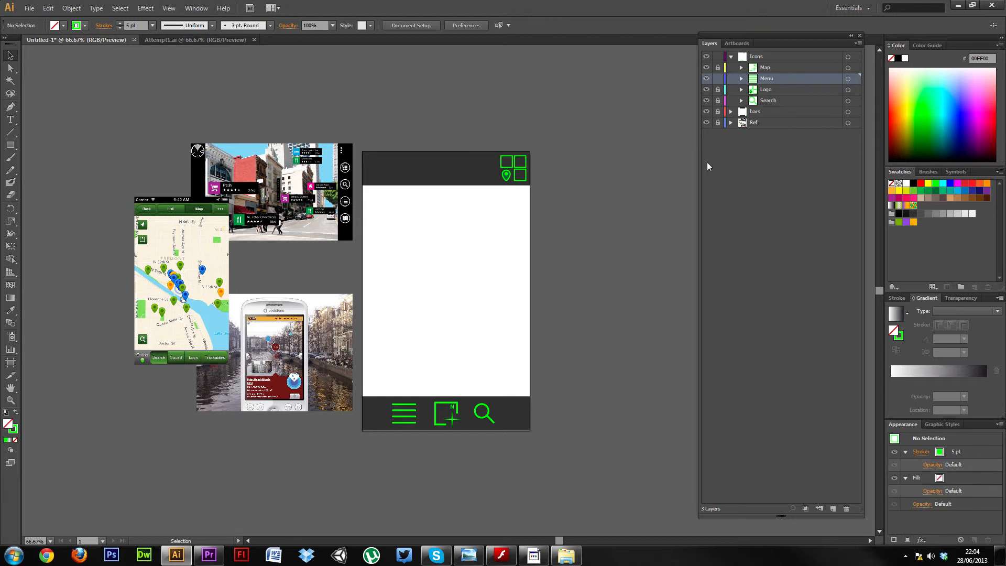
pyautogui.moveTo(396, 122); pyautogui.dragTo(461, 427)
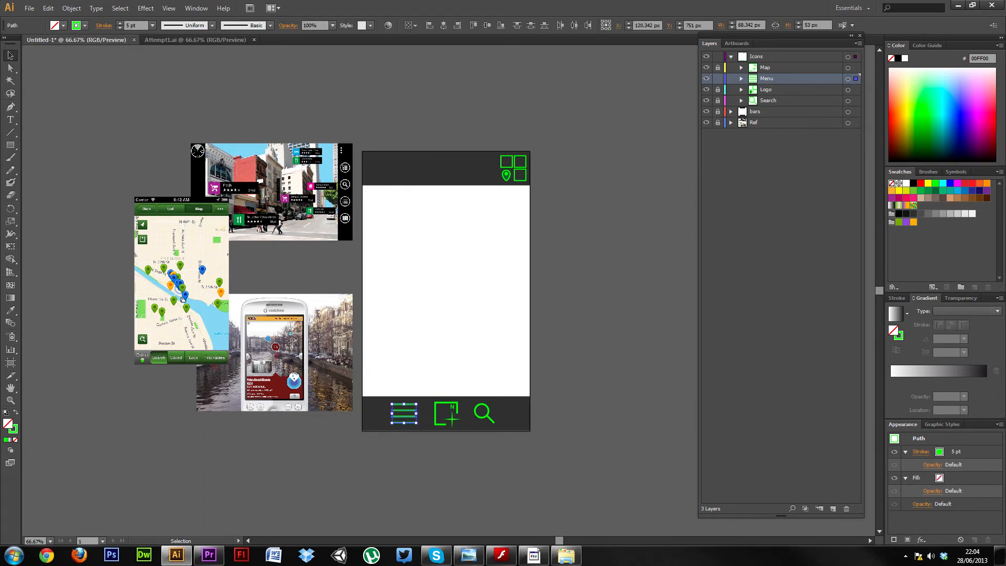
pyautogui.moveTo(390, 249); pyautogui.dragTo(515, 433)
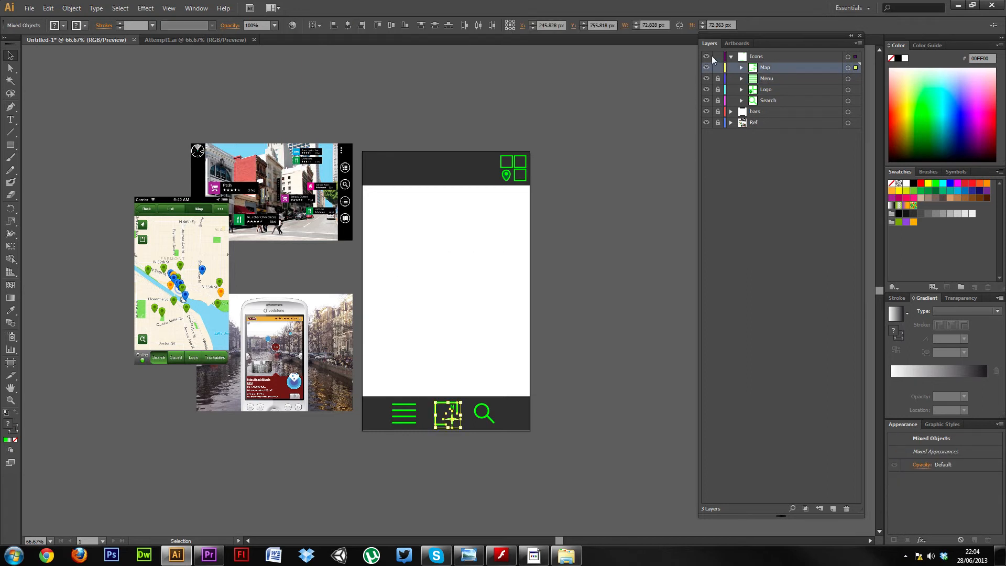
pyautogui.hotkey('ctrl', '2')
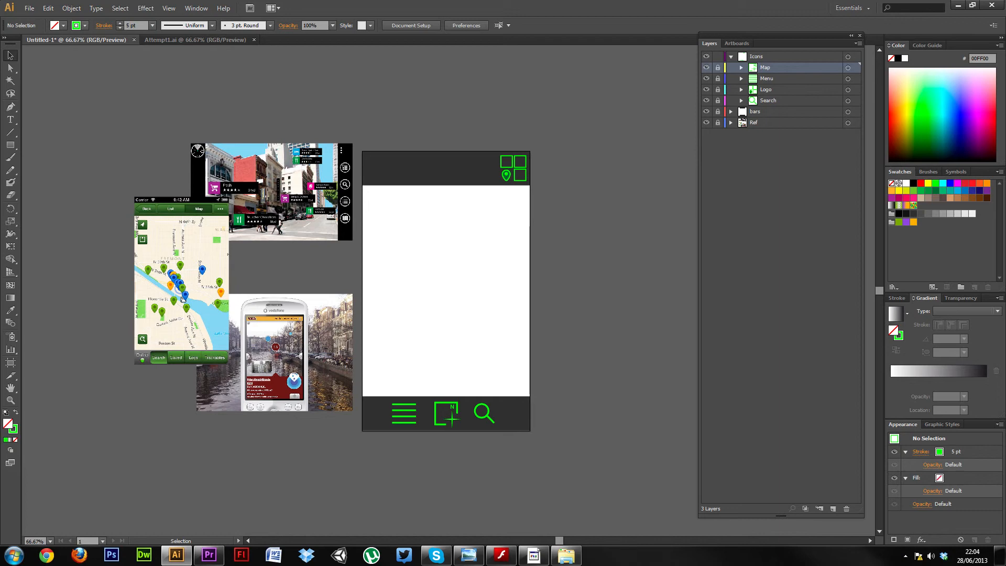
# Unlock the Menu layer and move the menu icon left, away from the map icon.
pyautogui.click(772, 79)
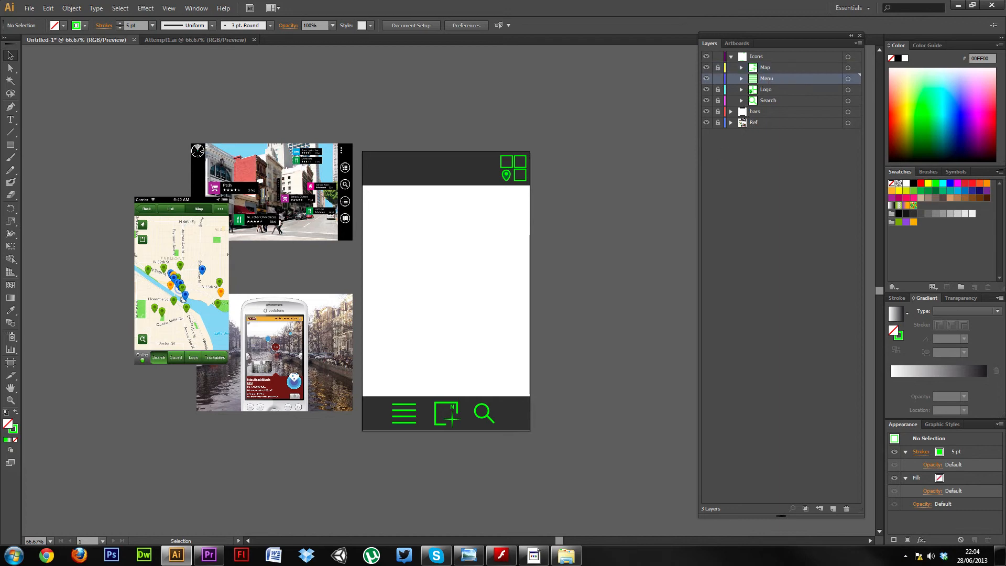
pyautogui.click(404, 413)
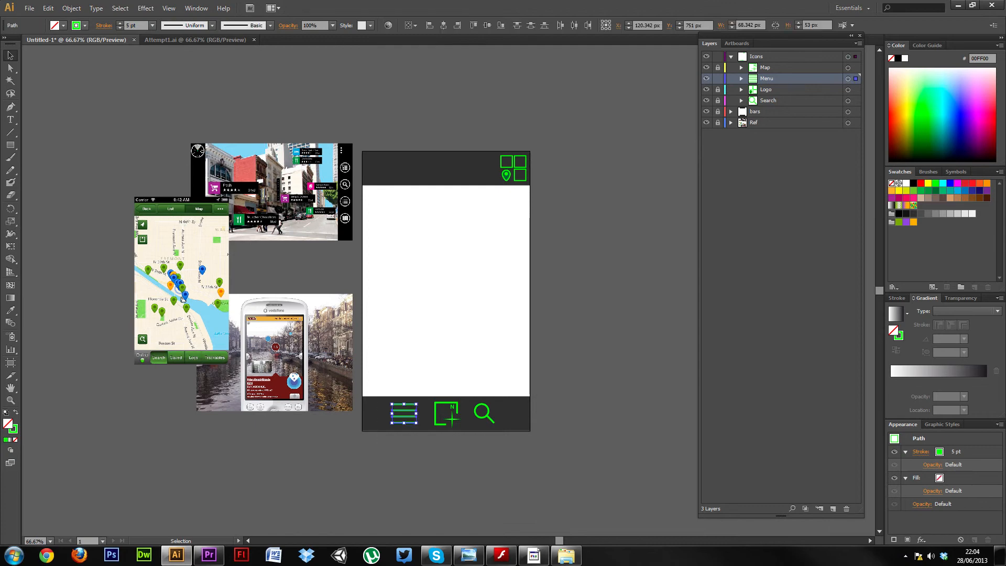
pyautogui.moveTo(414, 412); pyautogui.dragTo(406, 413)
pyautogui.hotkey('ctrl', 'shift', 'a')
# Lock the Menu layer, unlock Search and move the magnifying glass right, away from the map icon.
pyautogui.click(764, 101)
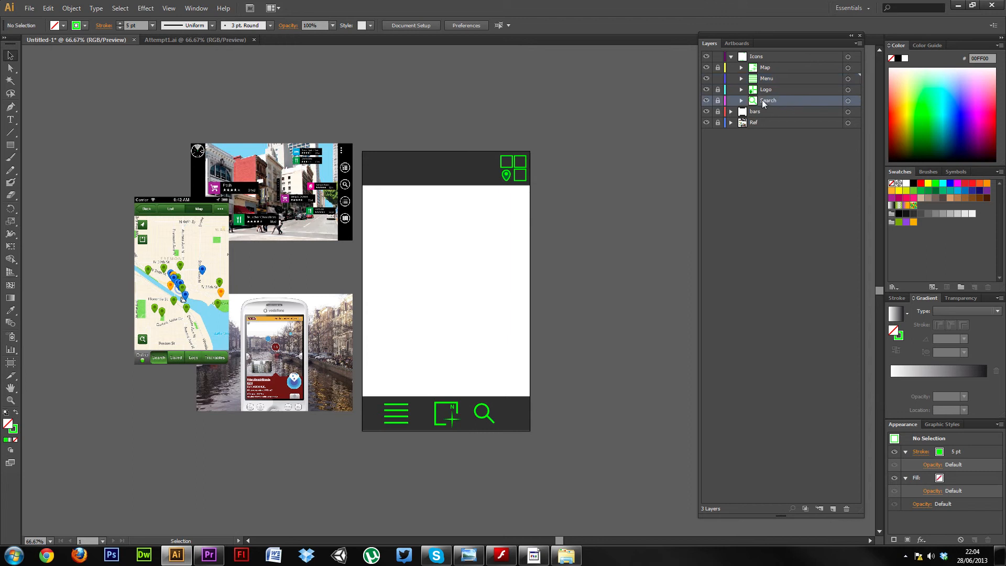
pyautogui.click(717, 100)
pyautogui.click(494, 414)
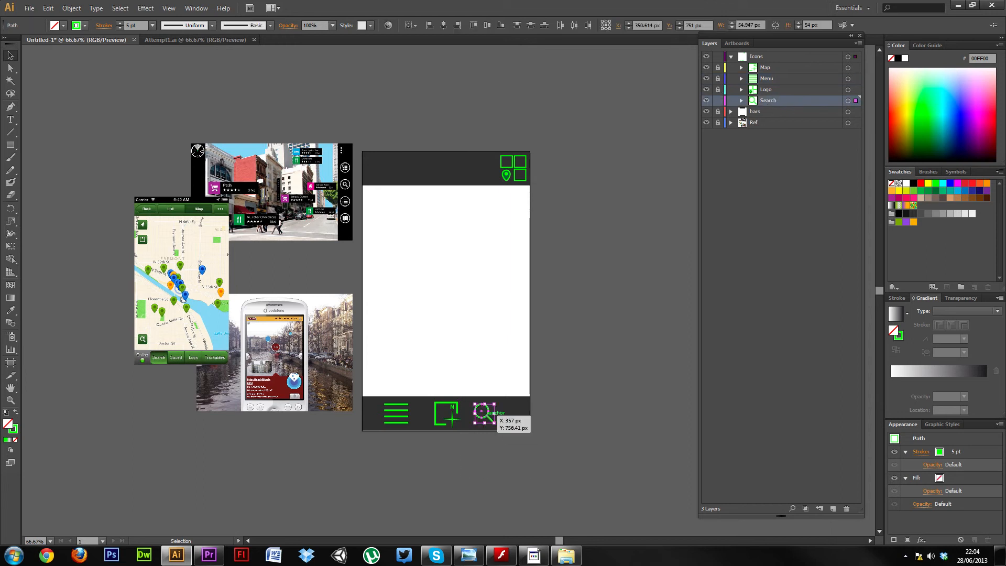
pyautogui.moveTo(494, 414); pyautogui.dragTo(505, 415)
pyautogui.hotkey('ctrl', 'shift', 'a')
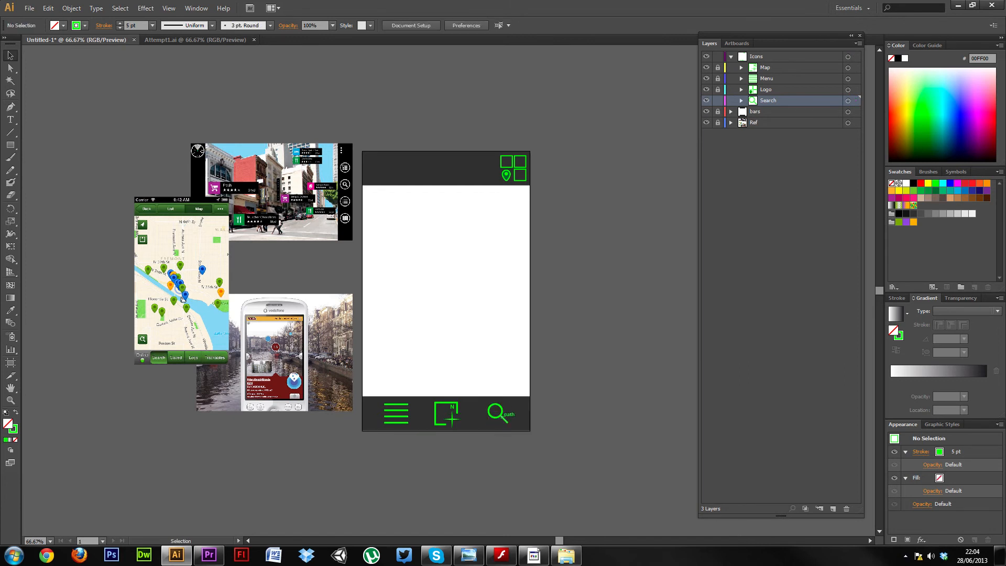
# Nudge the whole magnifying glass slightly left to even out the icon spacing, and minimize the drawing window.
pyautogui.click(505, 414)
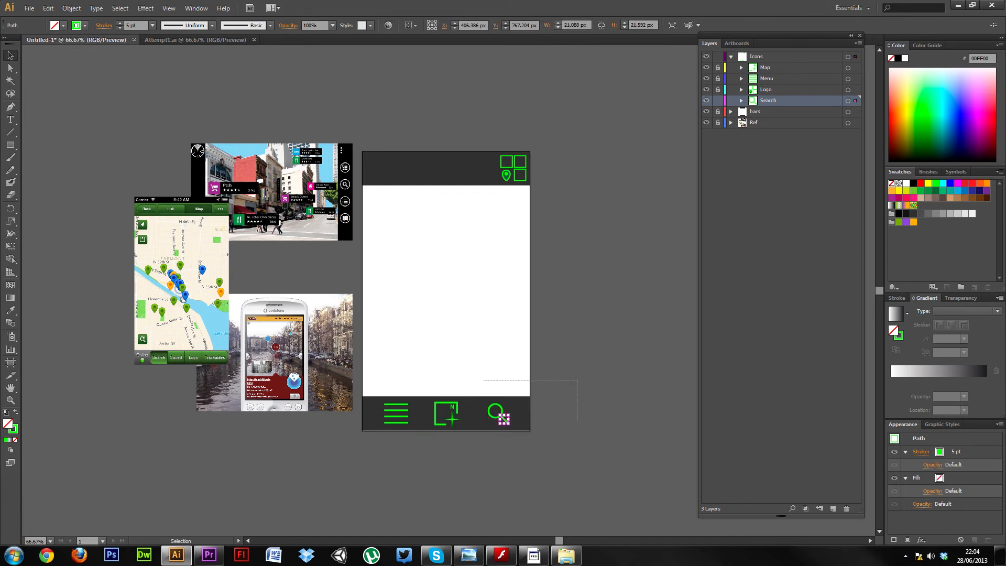
pyautogui.press('Left')
pyautogui.press('Left')
pyautogui.press('Left')
pyautogui.press('Left')
pyautogui.press('Left')
pyautogui.press('Left')
pyautogui.press('Left')
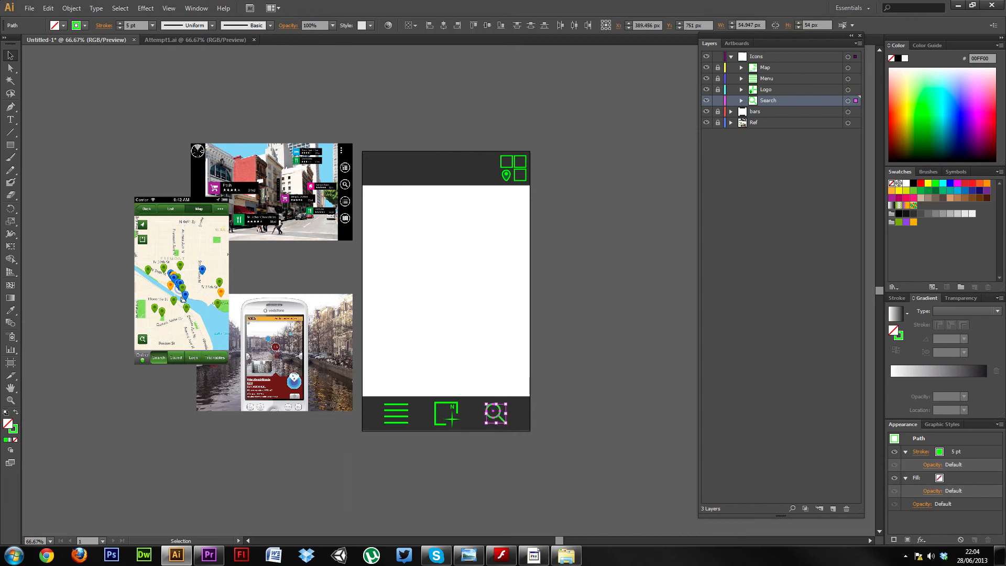
pyautogui.press('Left')
pyautogui.hotkey('ctrl', 'shift', 'a')
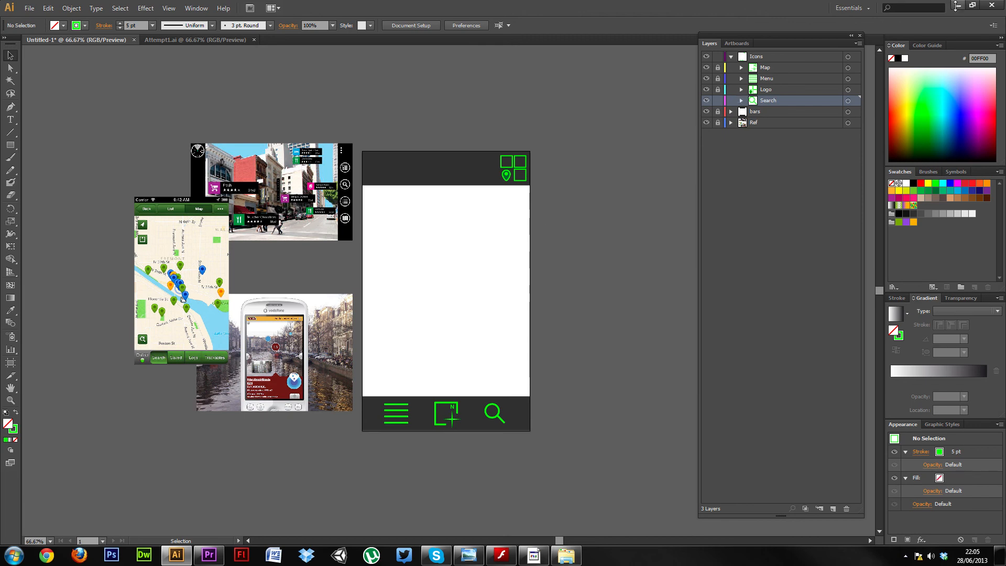
pyautogui.click(957, 5)
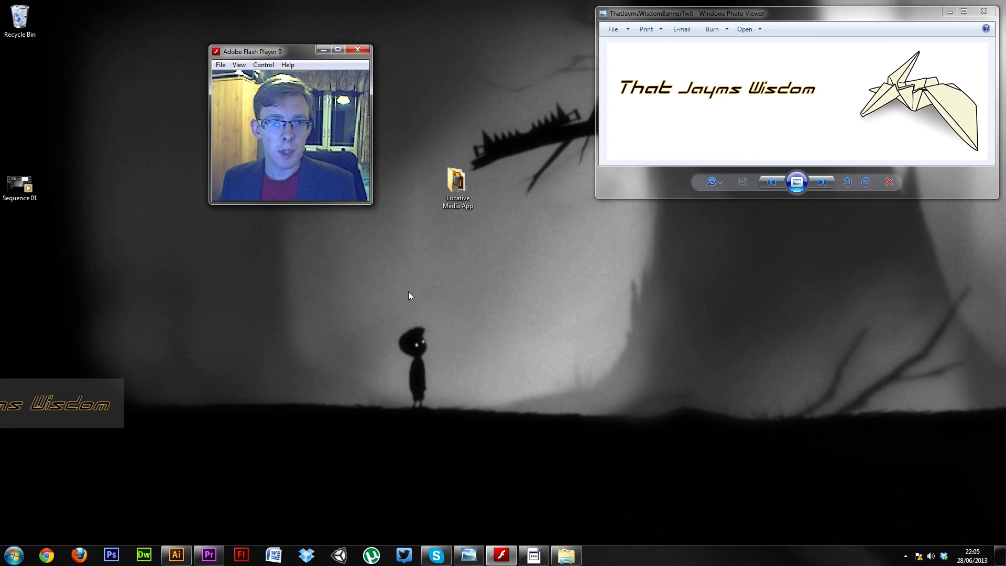